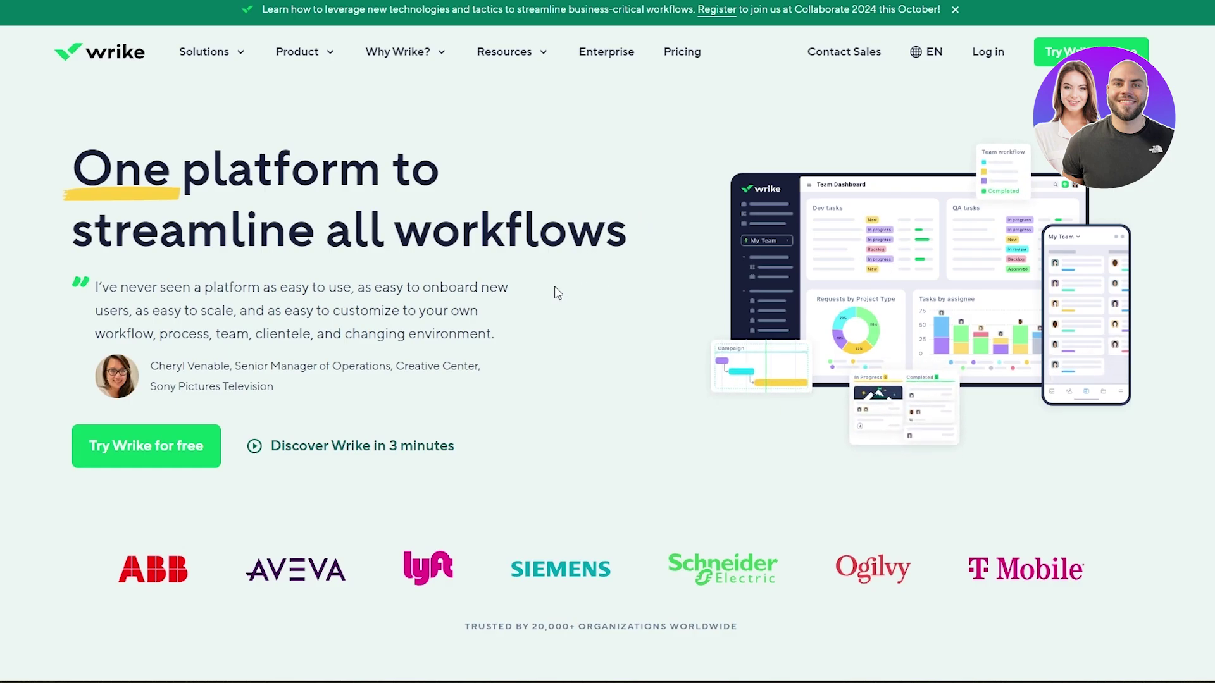
- Open the Wrike pricing page and look over the available plans
click(681, 65)
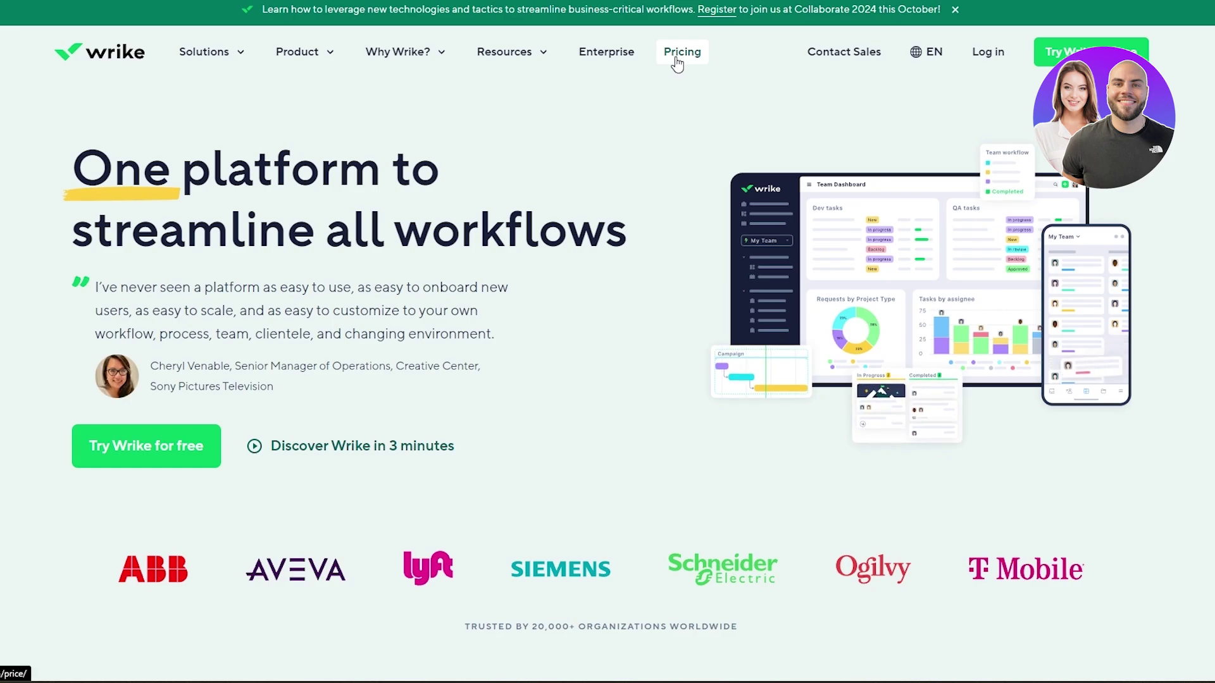
scroll(321, 86, down, 5)
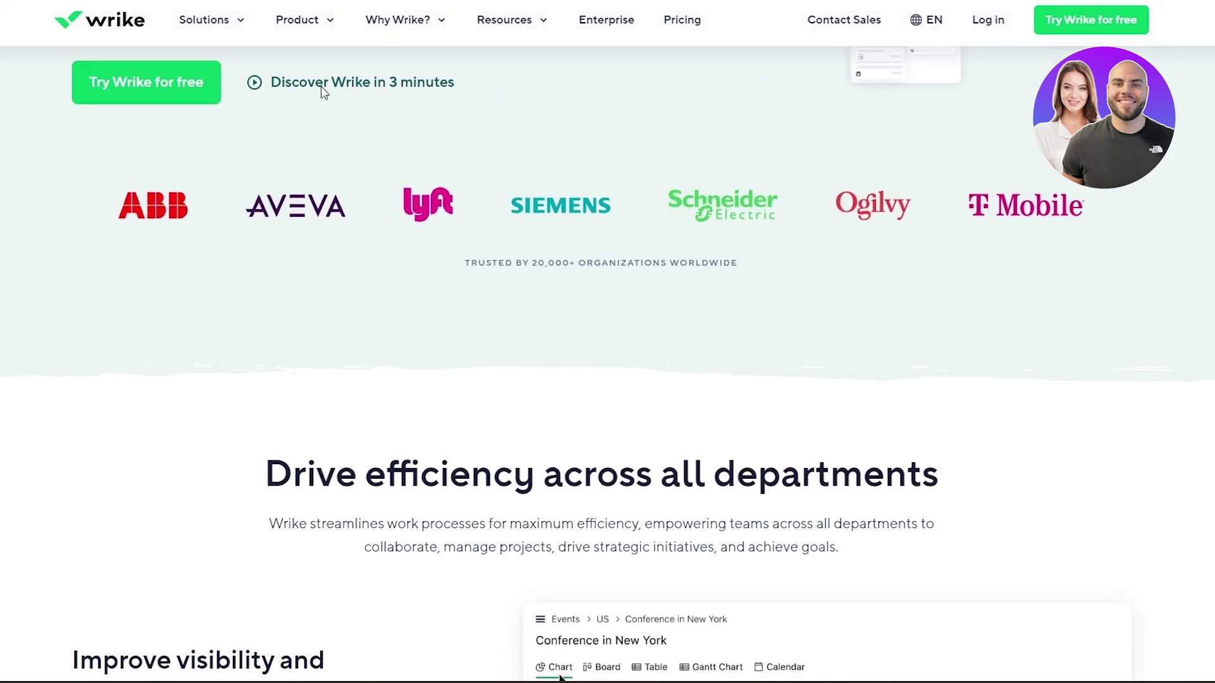
scroll(321, 86, up, 5)
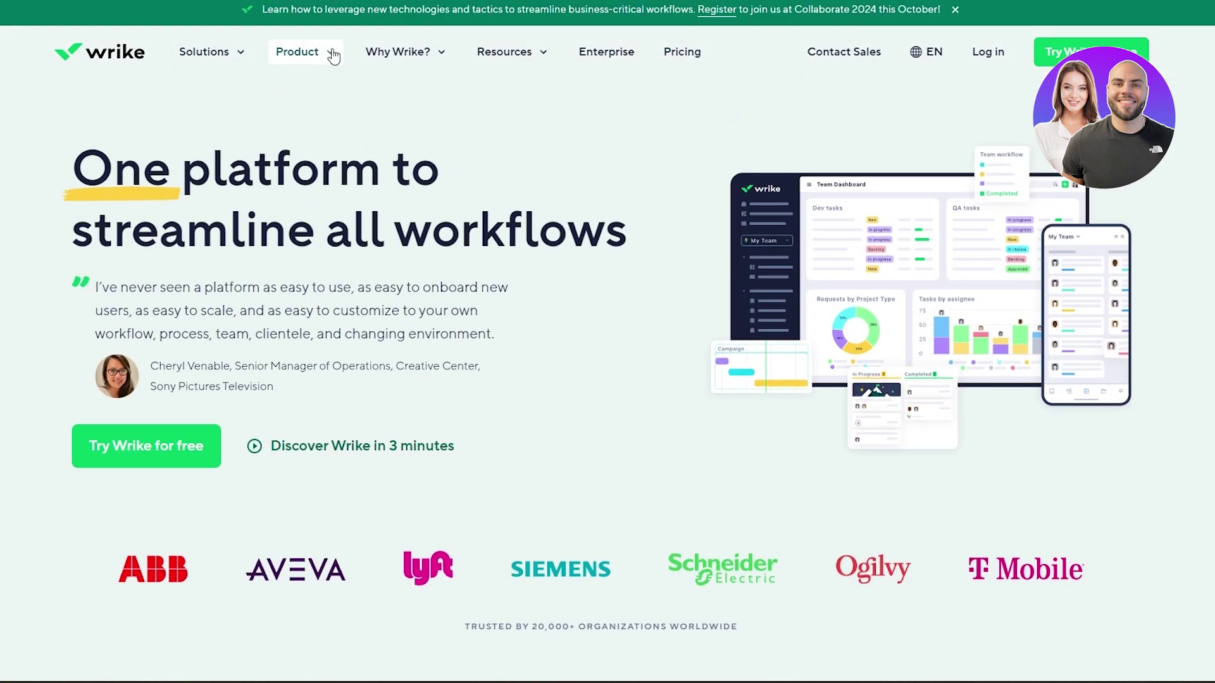
mouse_move(328, 54)
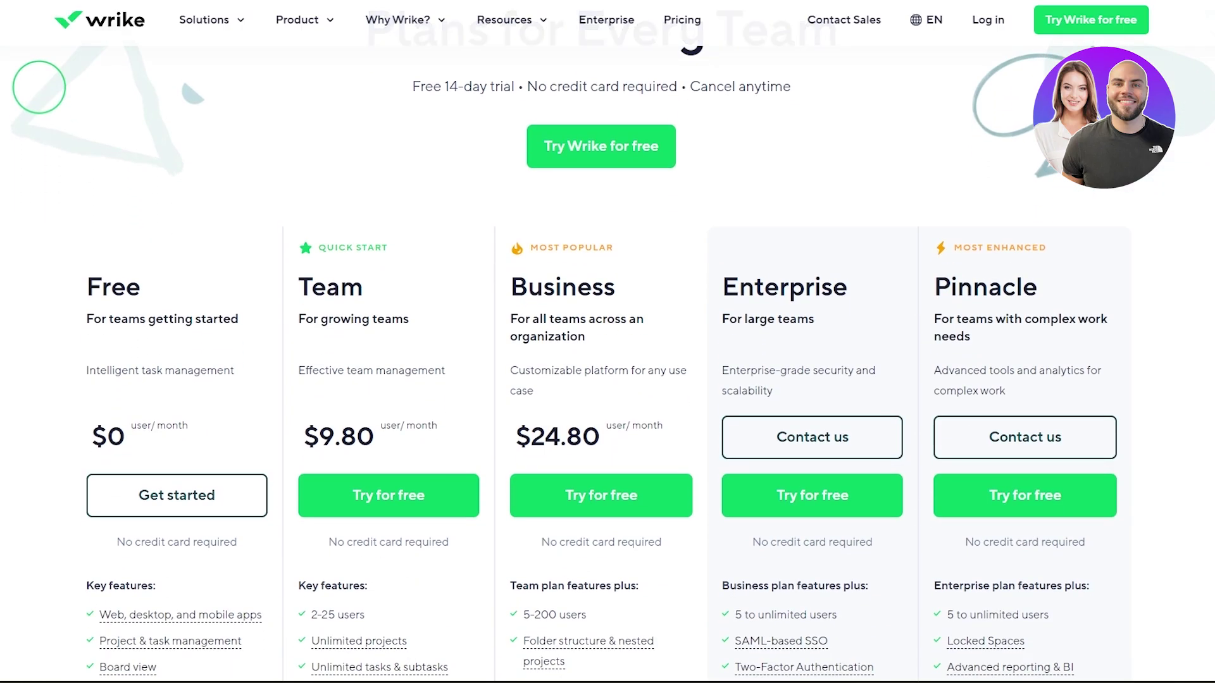
scroll(608, 380, down, 1)
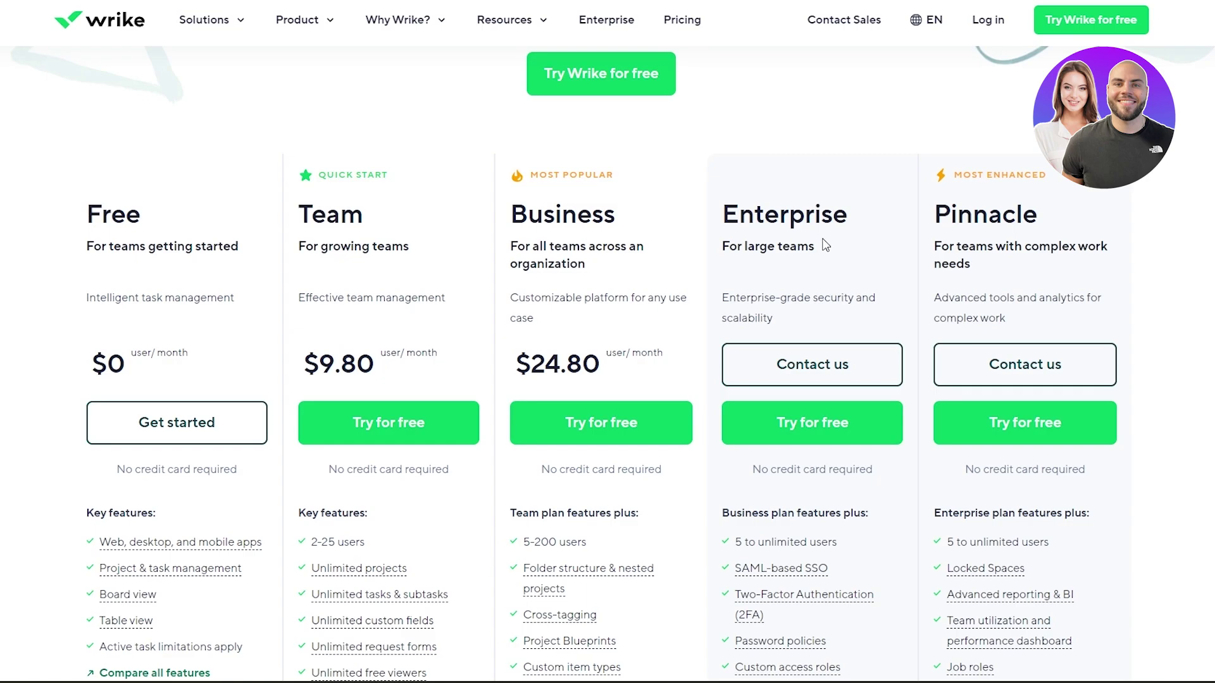
scroll(825, 246, down, 1)
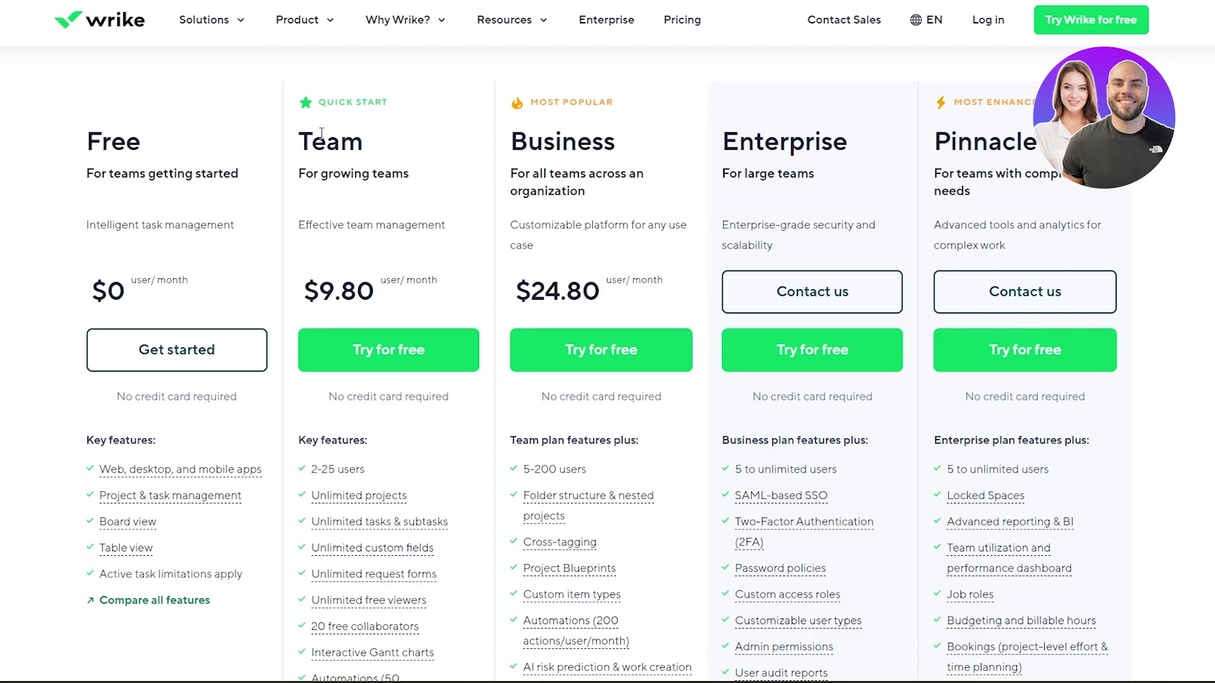
- Examine the Team plan's price, user range and list of key features
double_click(354, 277)
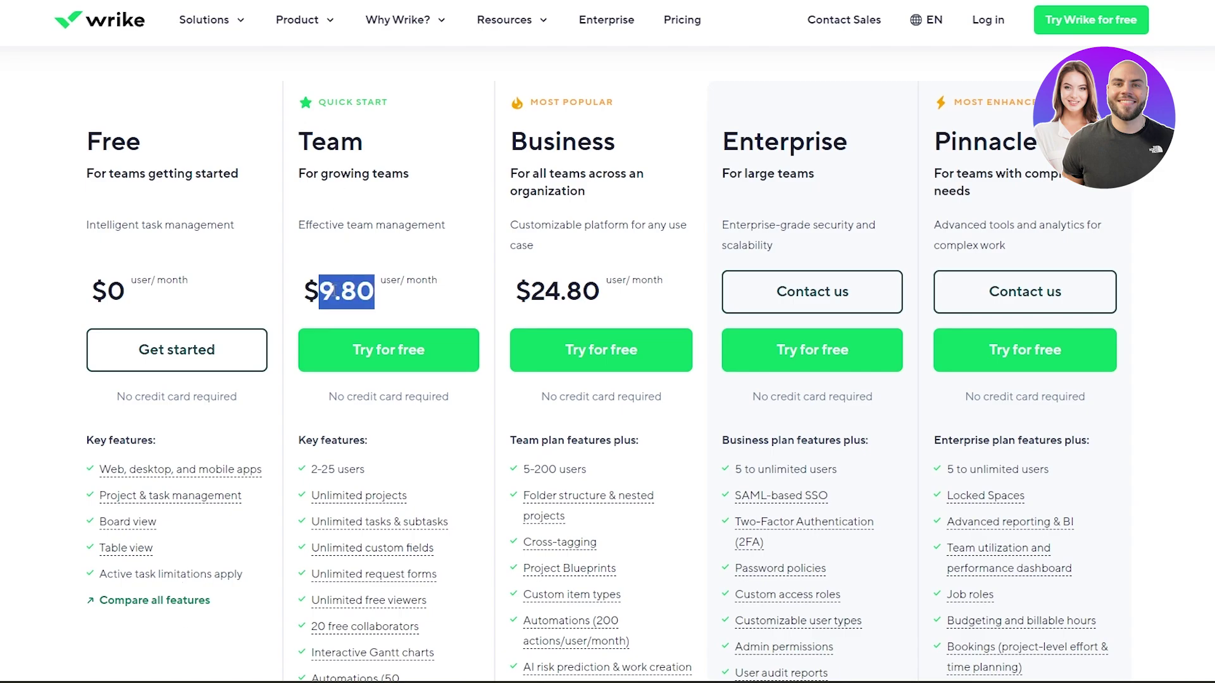
drag(390, 280, 429, 275)
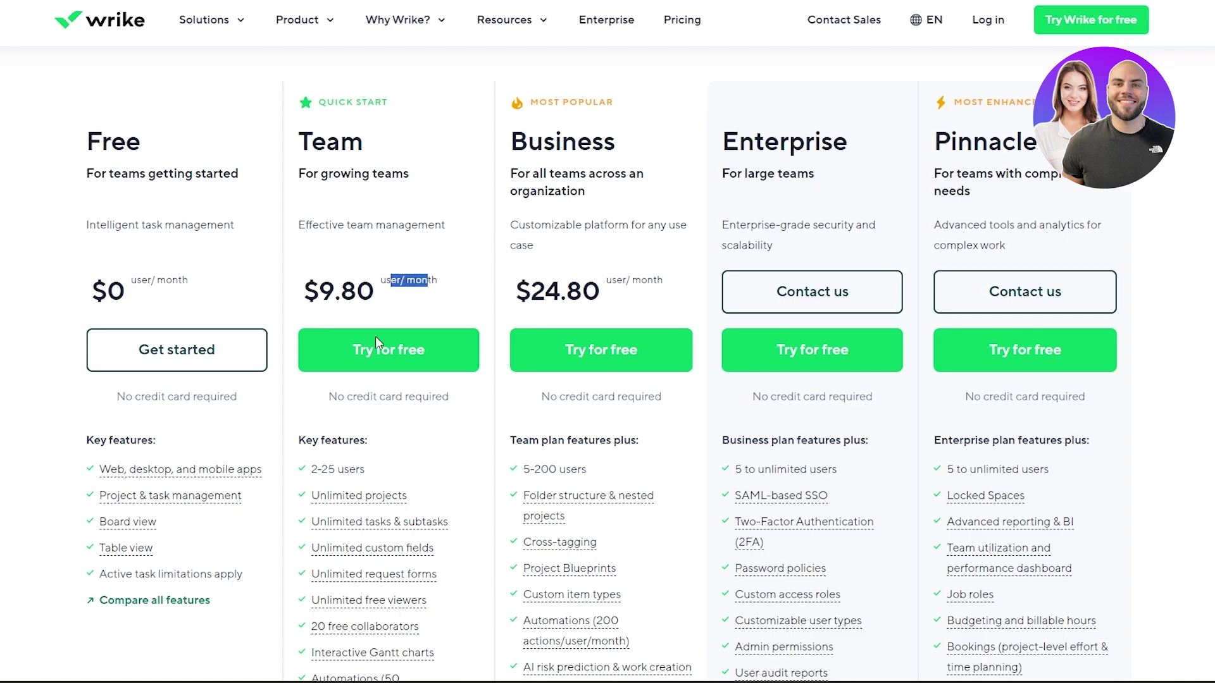
scroll(325, 410, down, 1)
drag(314, 396, 383, 403)
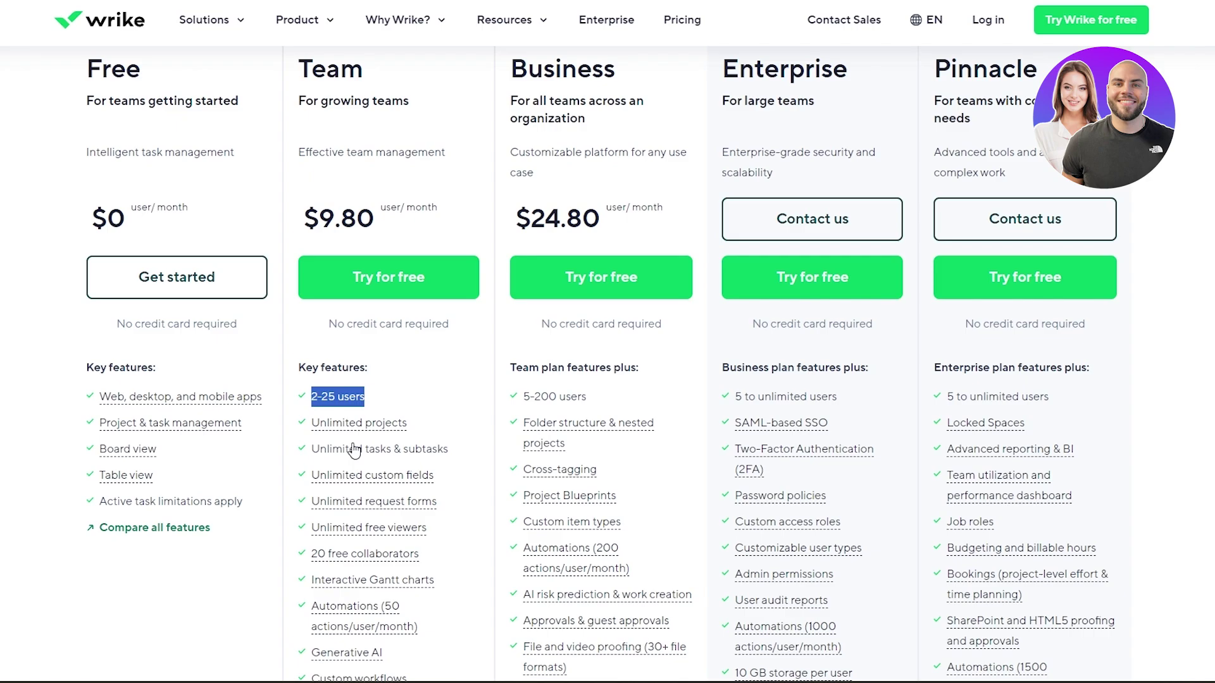
scroll(396, 500, down, 1)
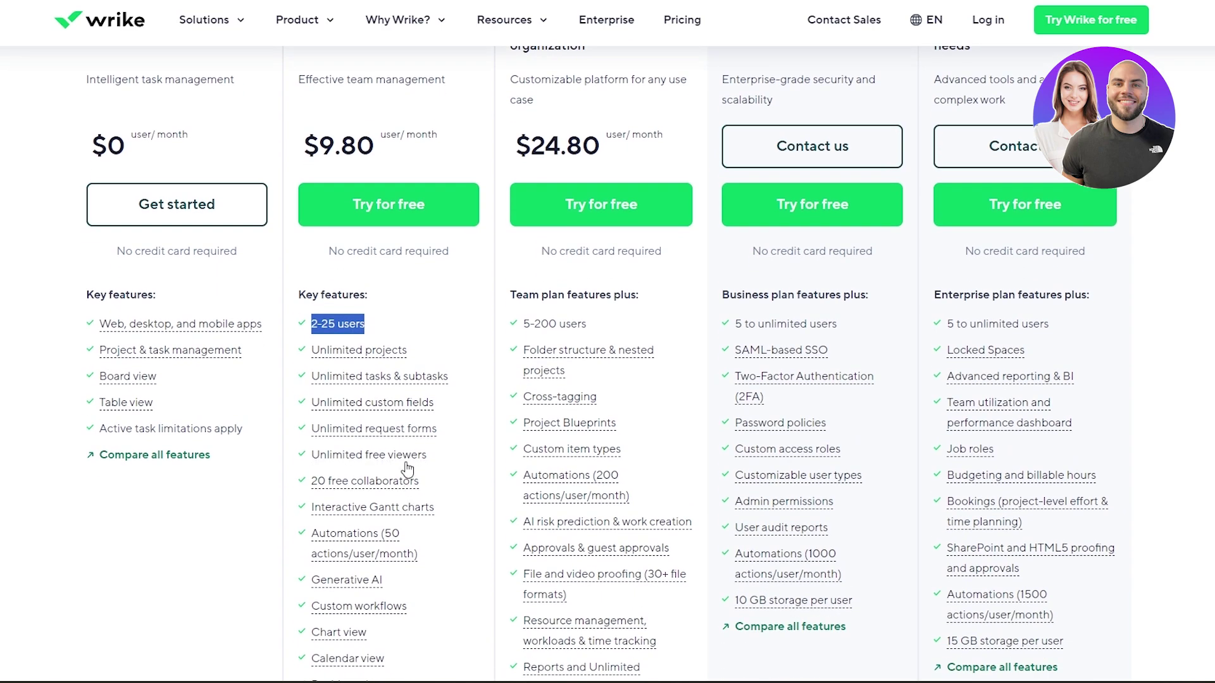
scroll(407, 469, down, 1)
scroll(422, 426, down, 1)
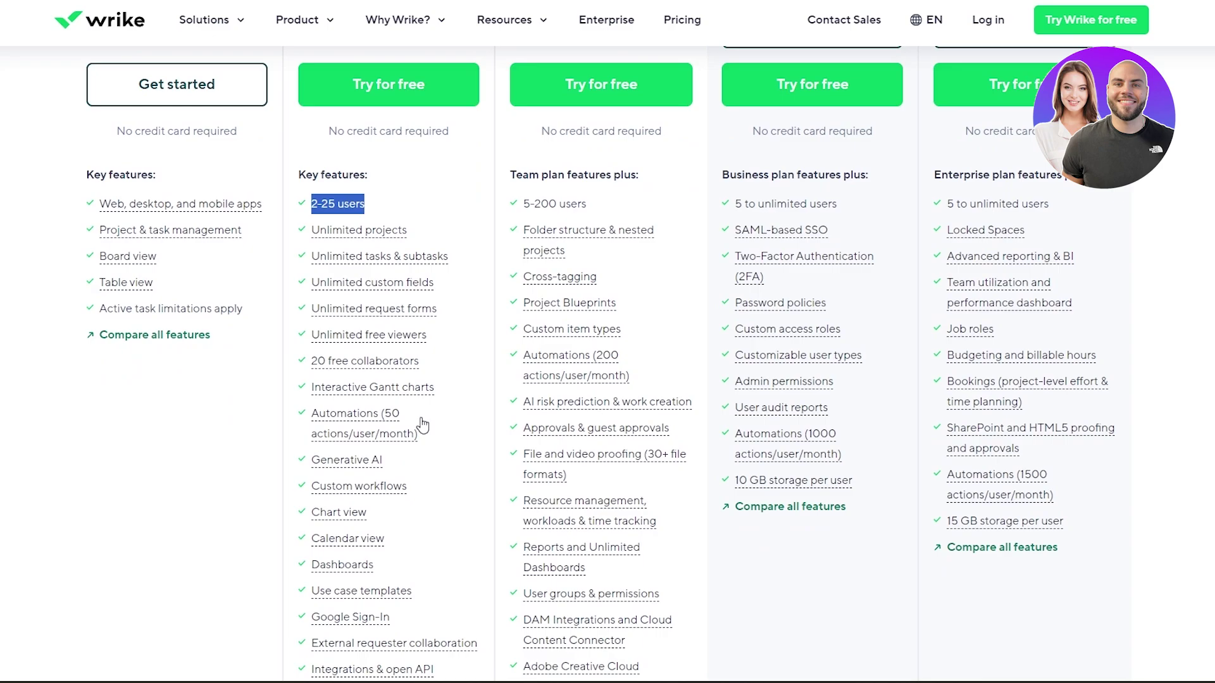
scroll(423, 425, down, 3)
scroll(429, 421, up, 1)
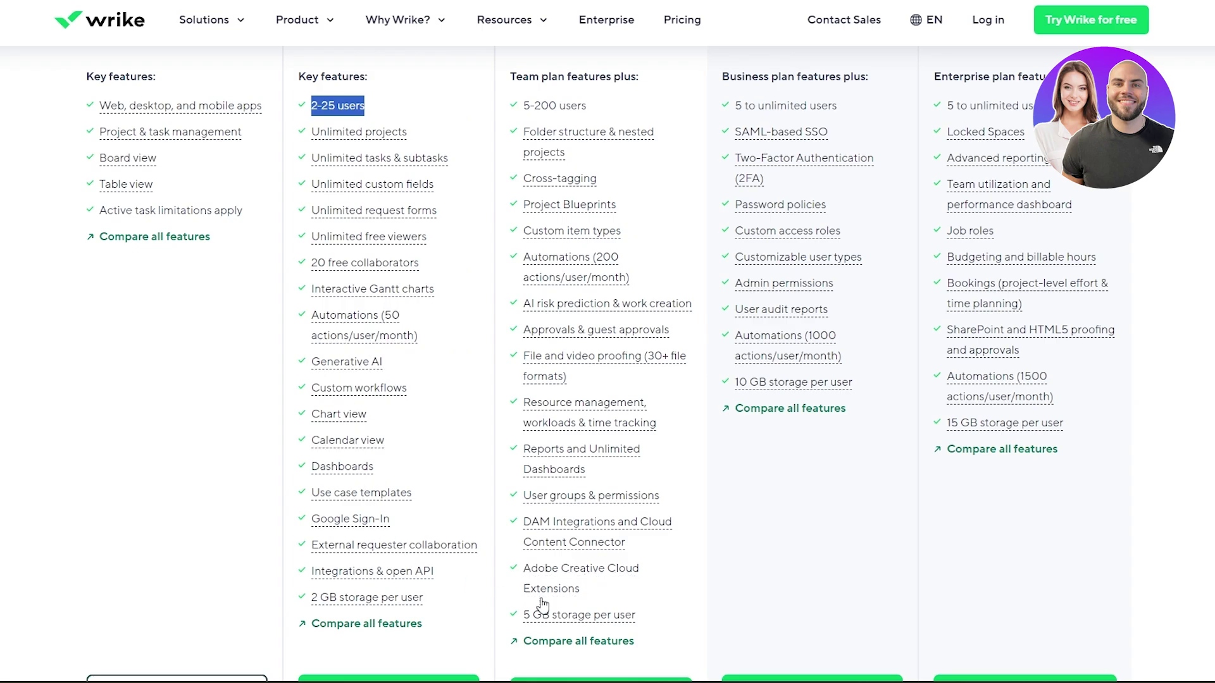
scroll(342, 269, up, 5)
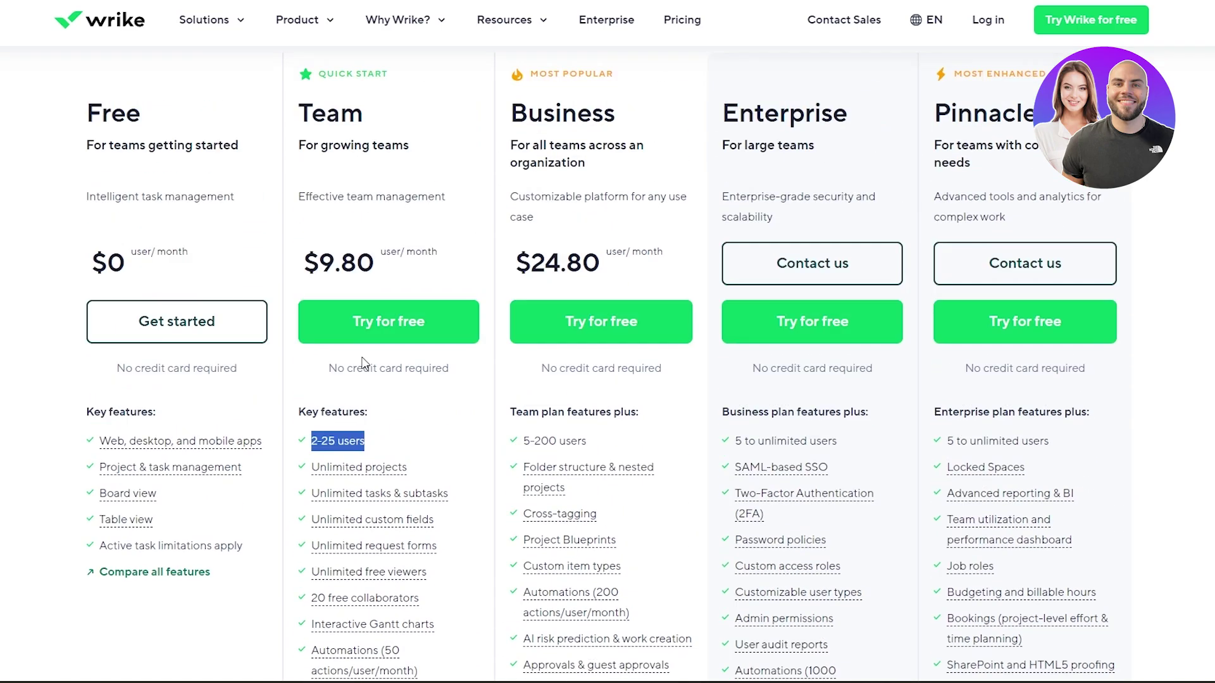
- Examine the Business plan's target audience, price, user range and additional features
drag(543, 142, 615, 142)
drag(527, 293, 613, 285)
scroll(627, 283, down, 2)
drag(523, 324, 557, 318)
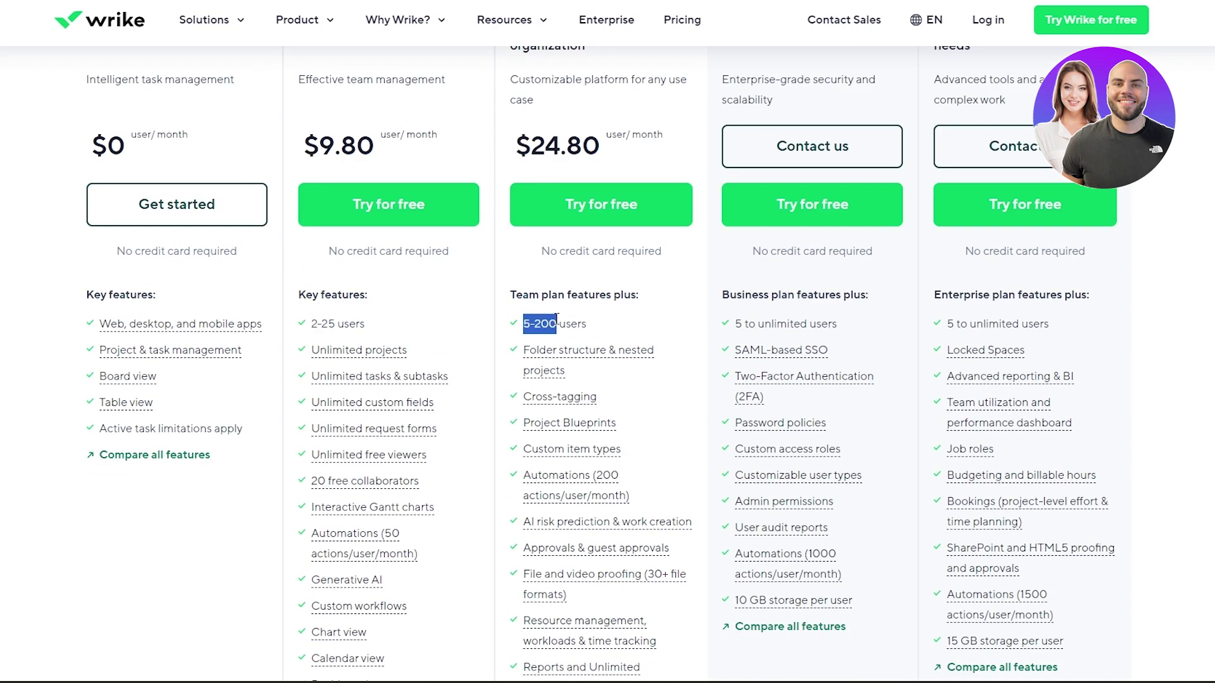
scroll(557, 318, down, 1)
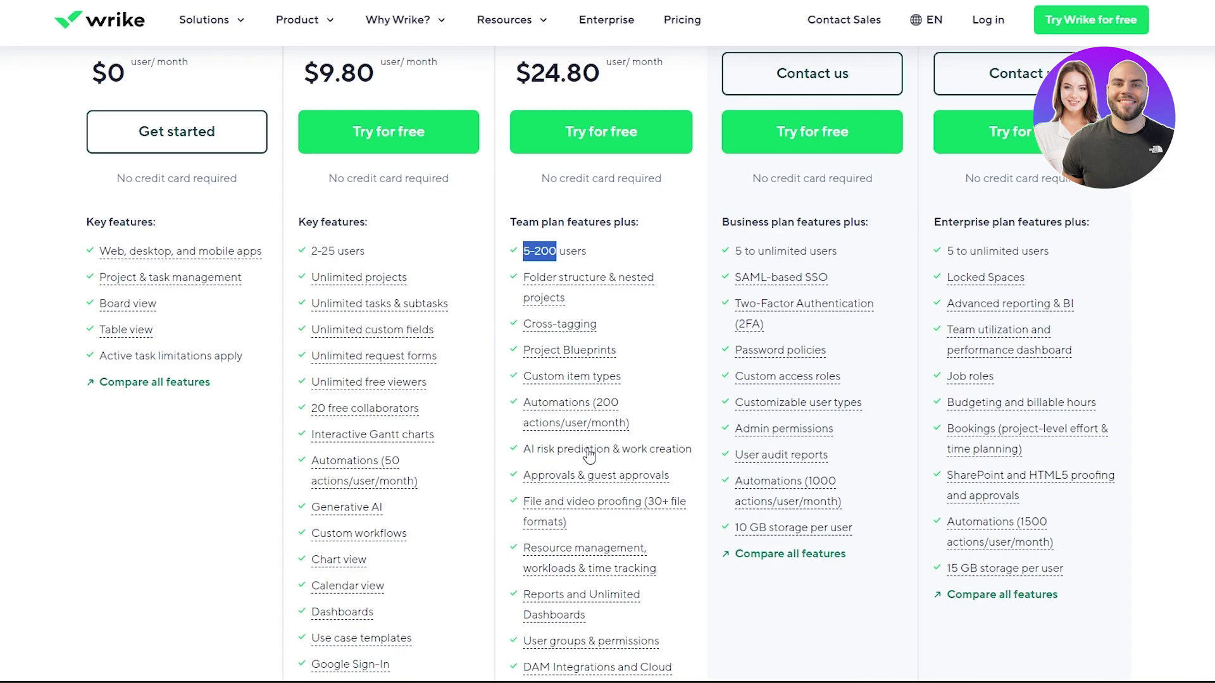
scroll(588, 455, down, 3)
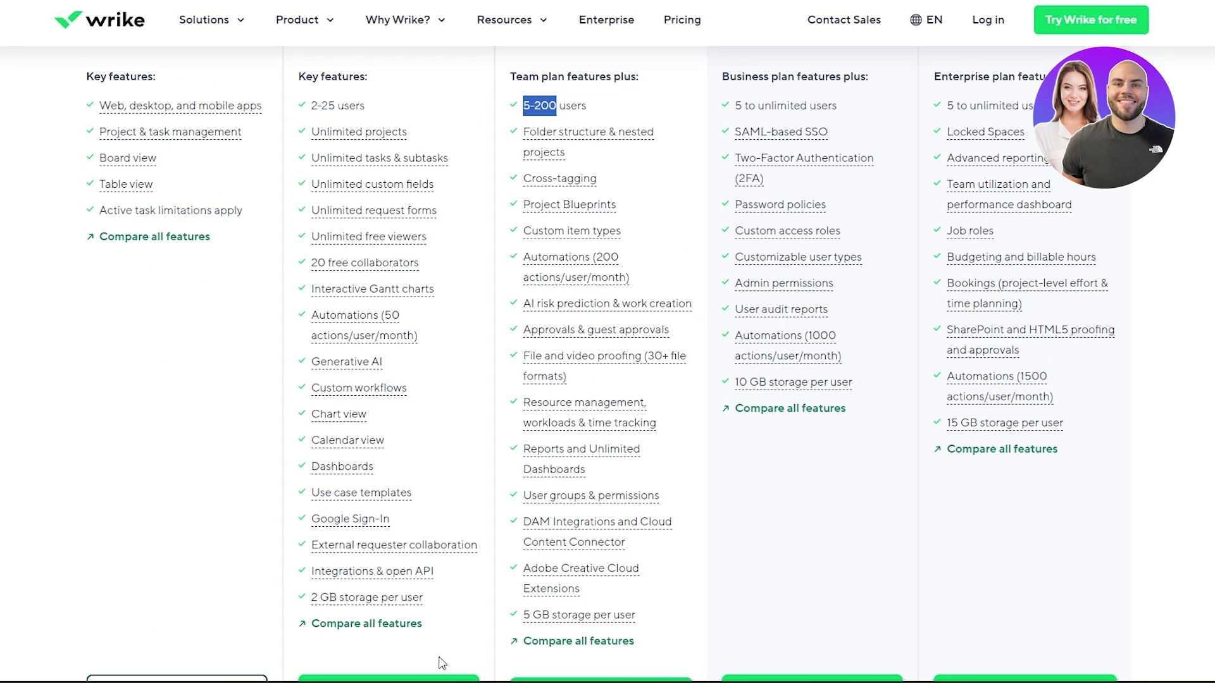
scroll(442, 663, down, 7)
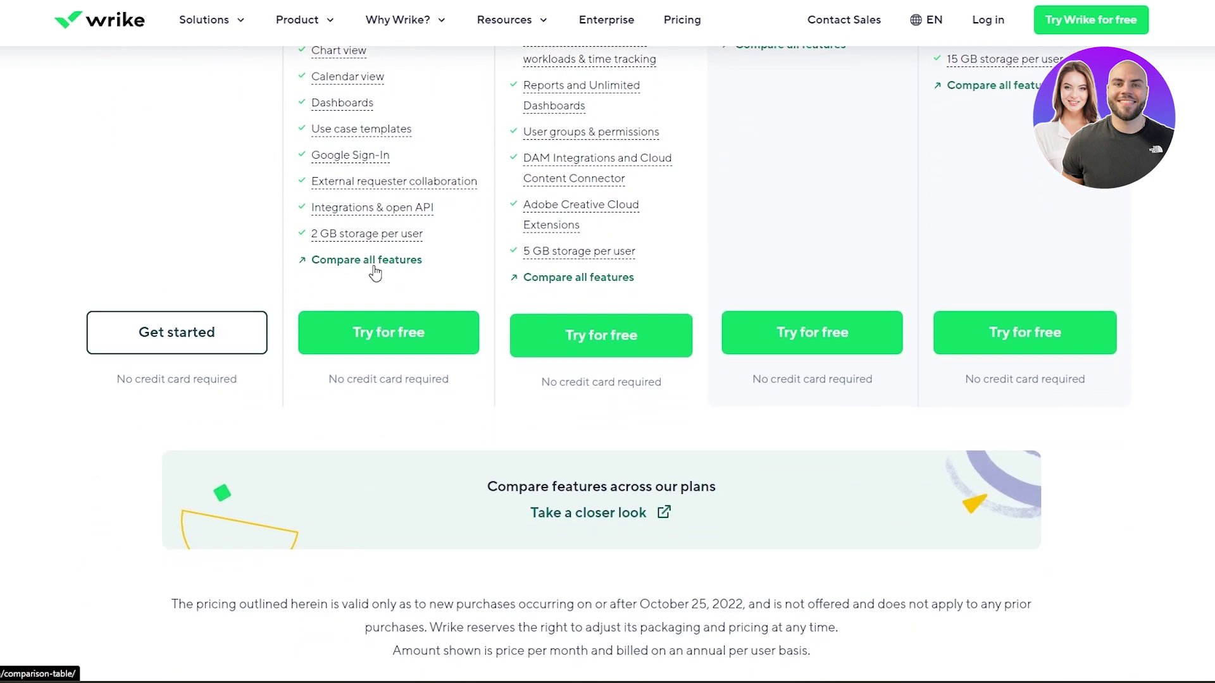
- Open the full feature comparison of all plans and review its categories, from general work management to resource planning
click(374, 267)
scroll(376, 256, down, 10)
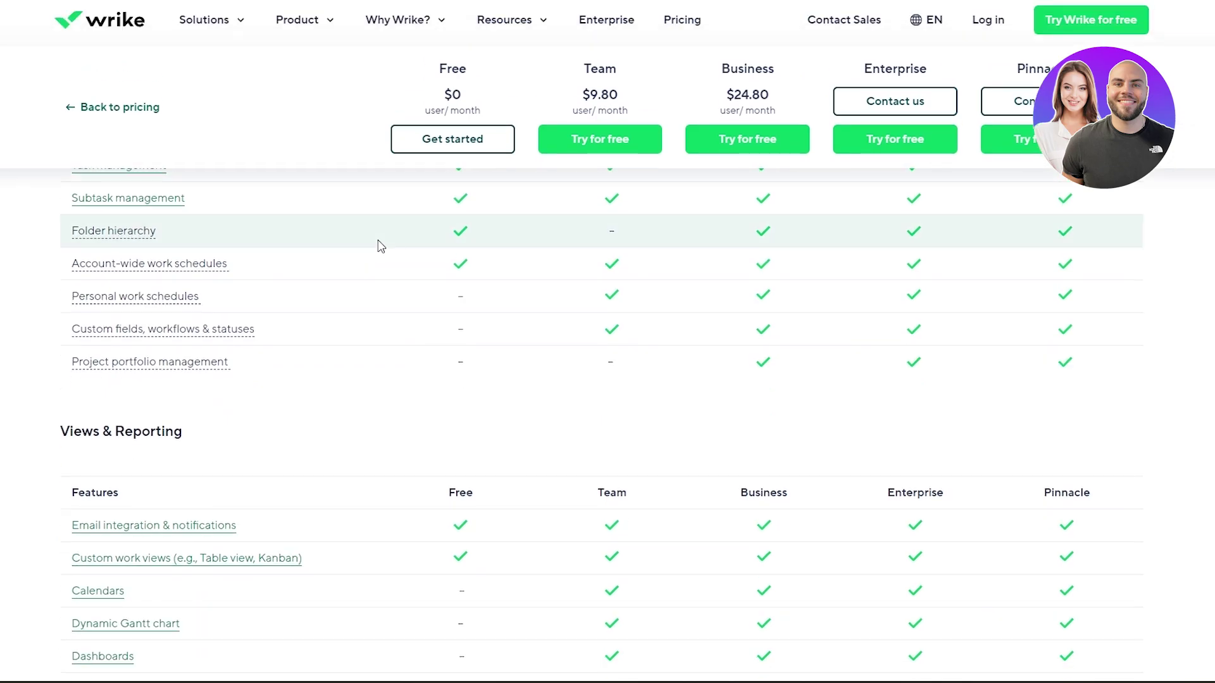
scroll(392, 304, down, 6)
scroll(403, 358, down, 6)
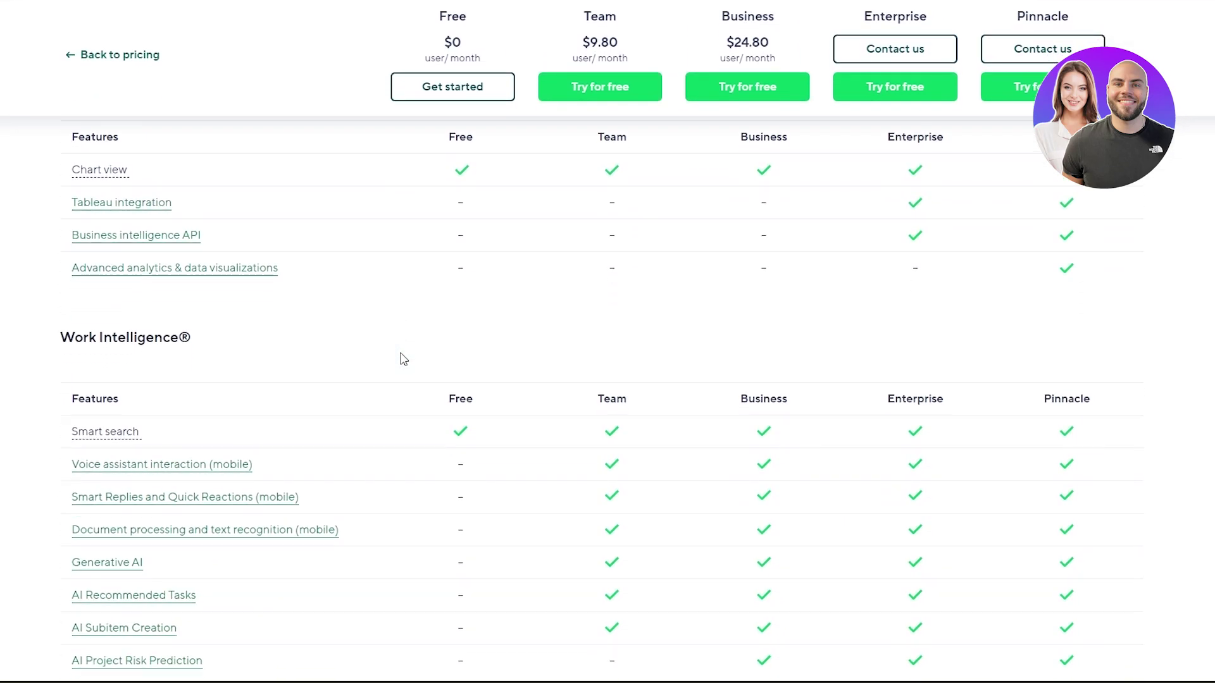
scroll(371, 289, down, 9)
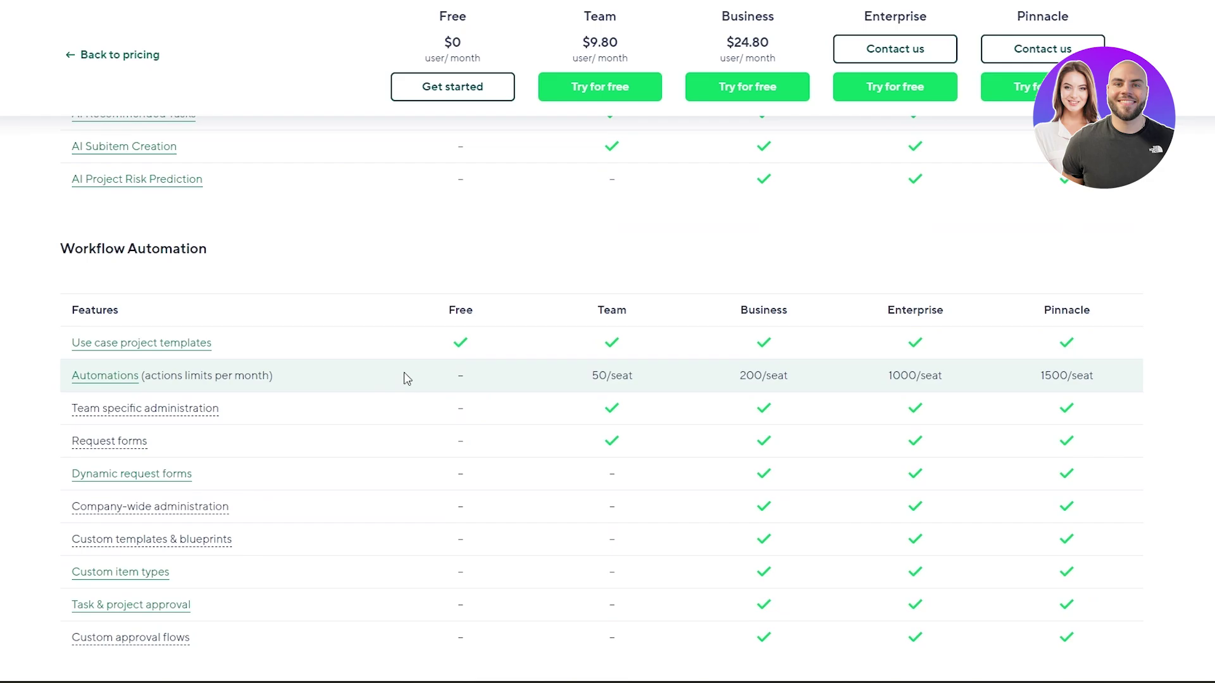
scroll(458, 365, down, 12)
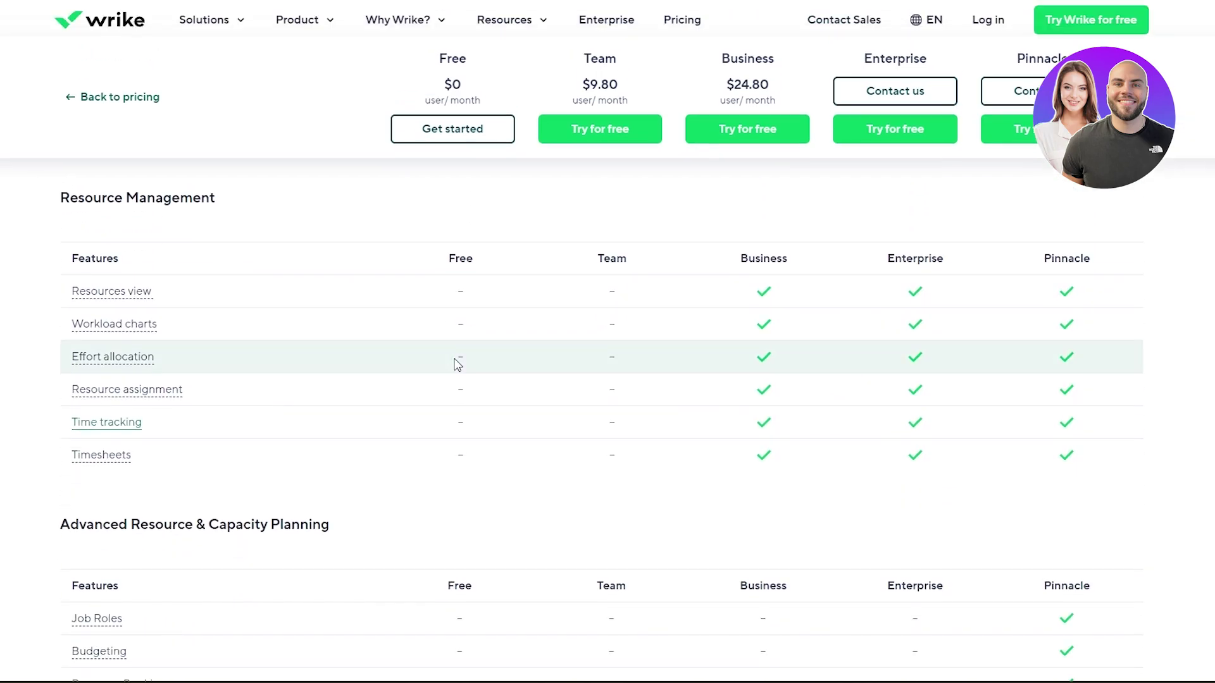
scroll(452, 359, up, 20)
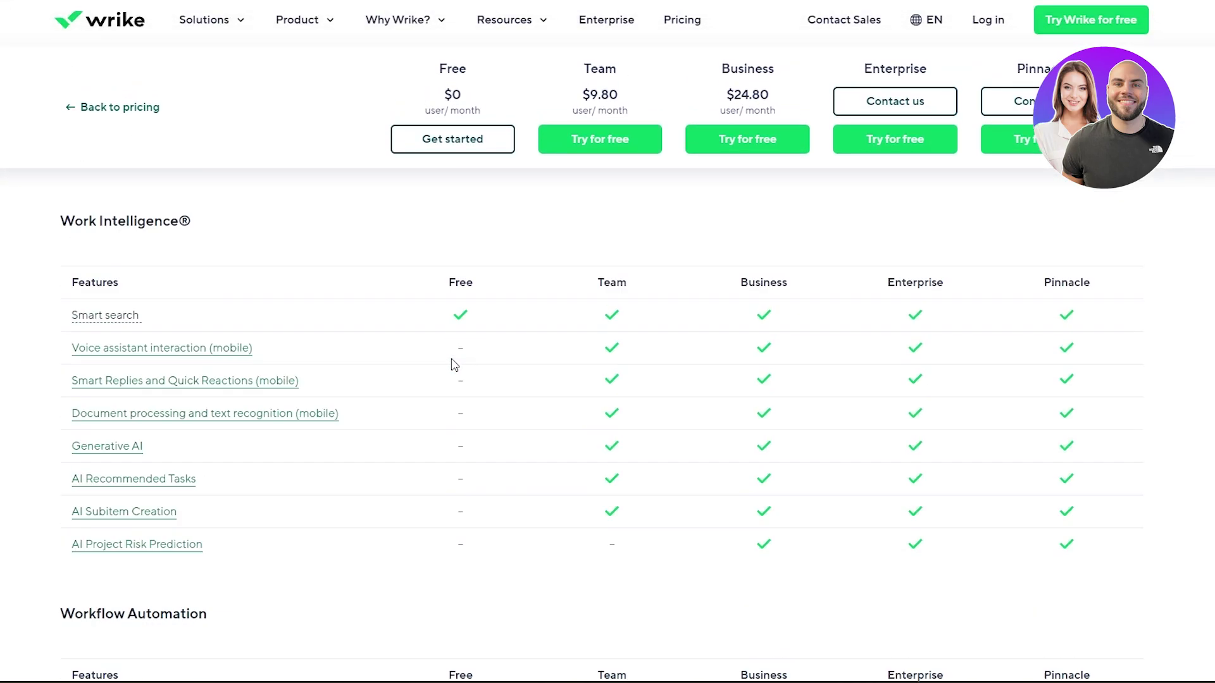
scroll(448, 387, down, 5)
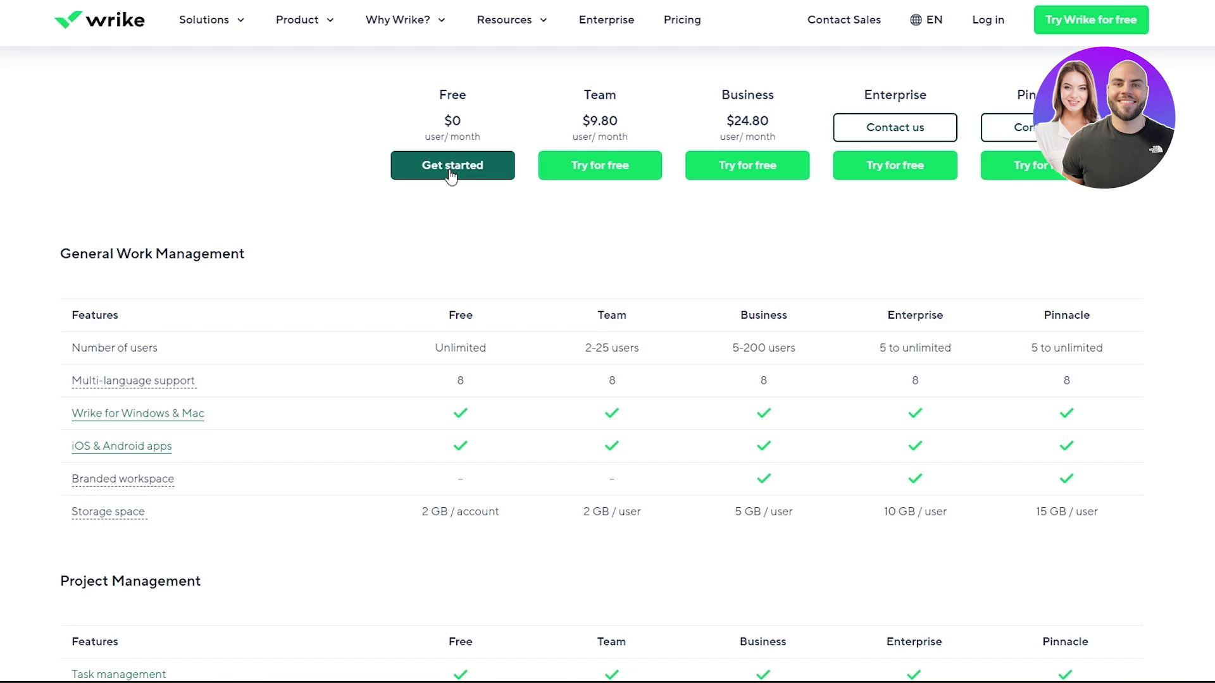
- Get started with the Free plan and submit a company size of 2 – 25 with 2 – 5 planned collaborators
click(452, 173)
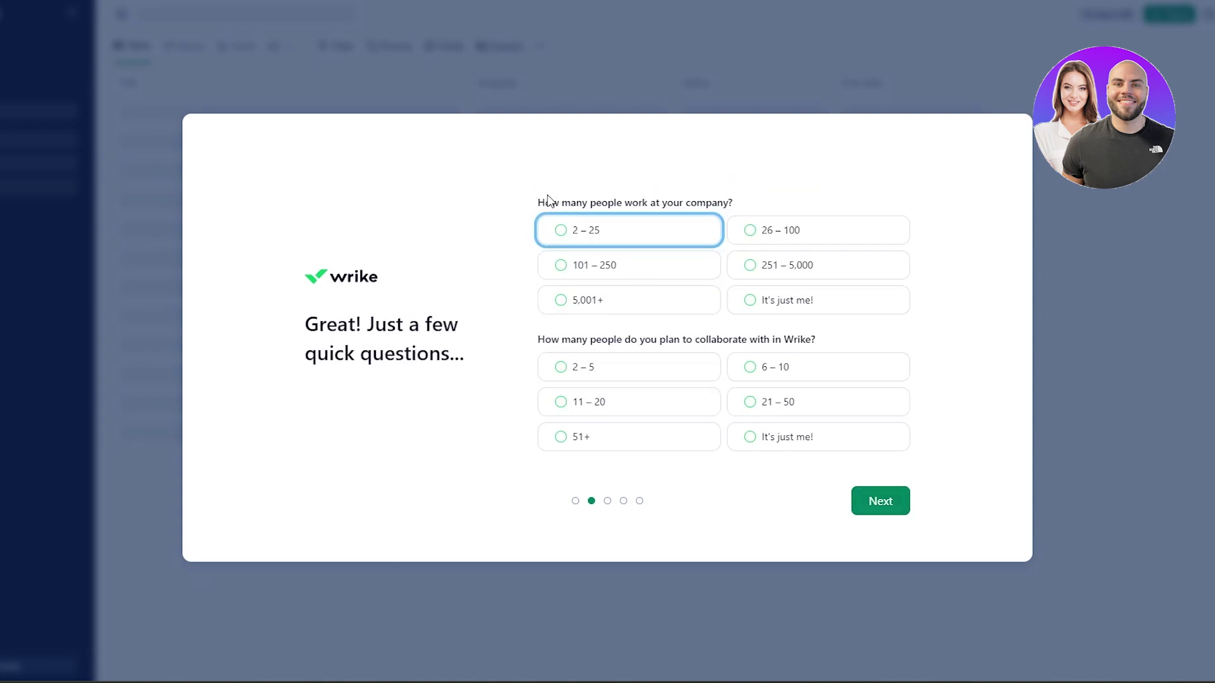
click(660, 232)
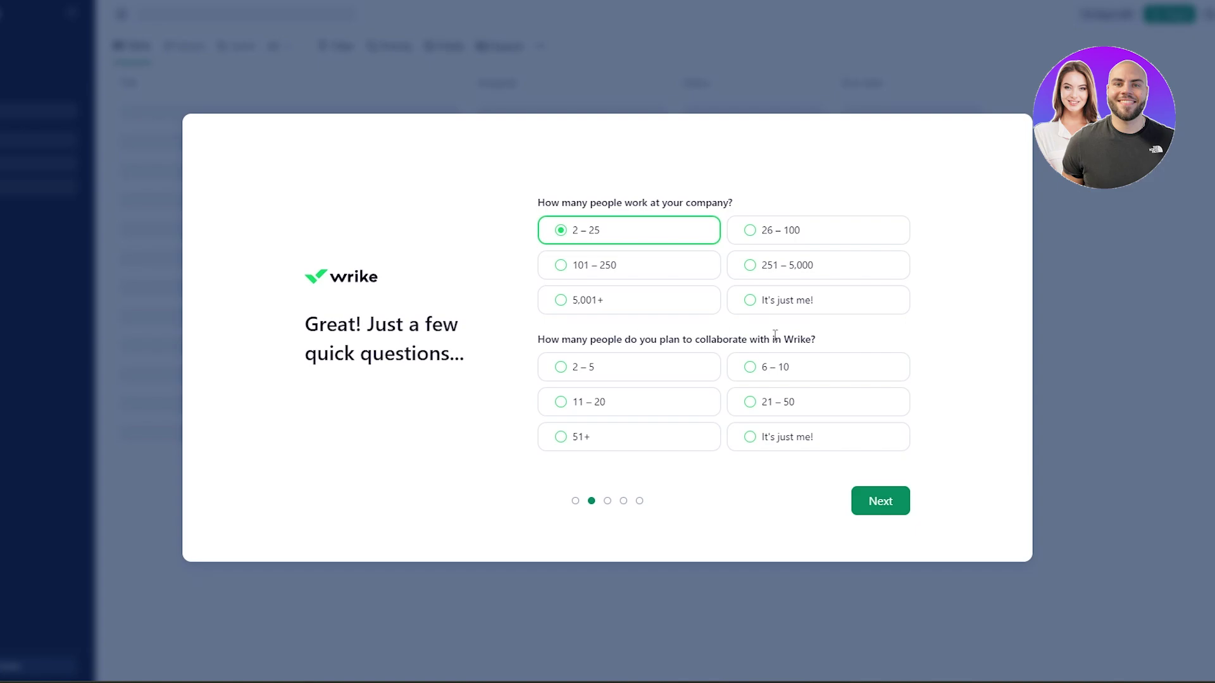
click(637, 374)
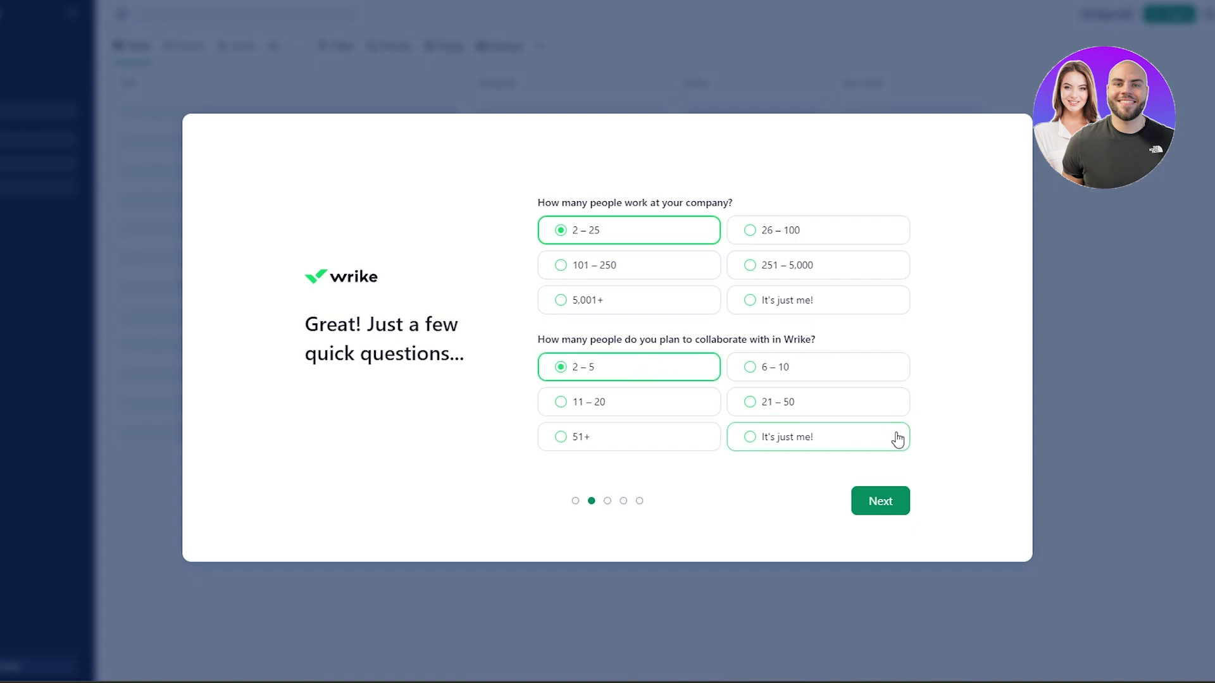
click(873, 513)
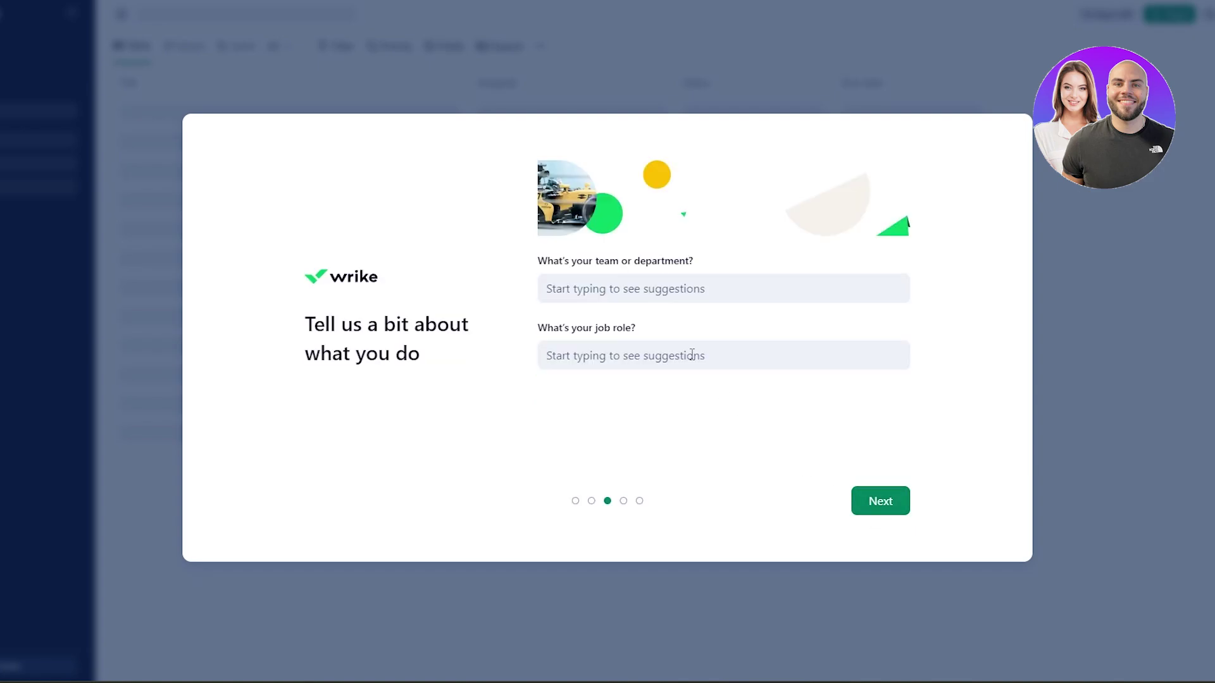
- Set the team or department to Project Management and the job role to Project Owner, and submit the answers
drag(570, 260, 700, 265)
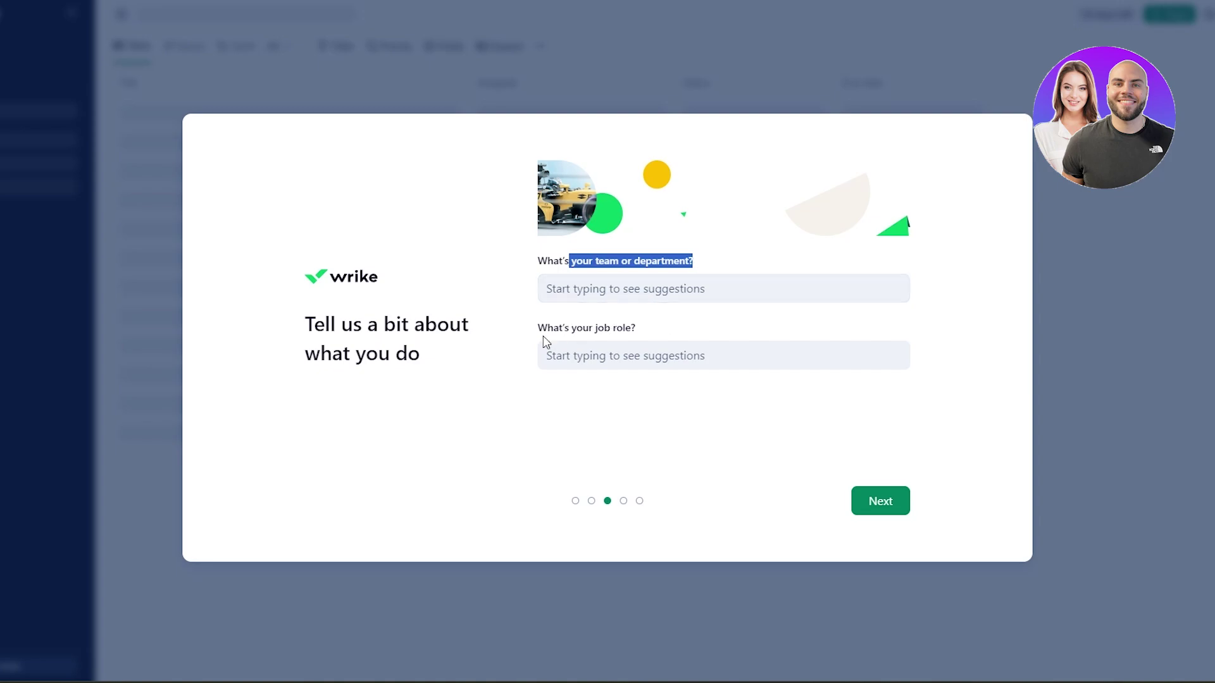
click(601, 280)
scroll(593, 377, down, 1)
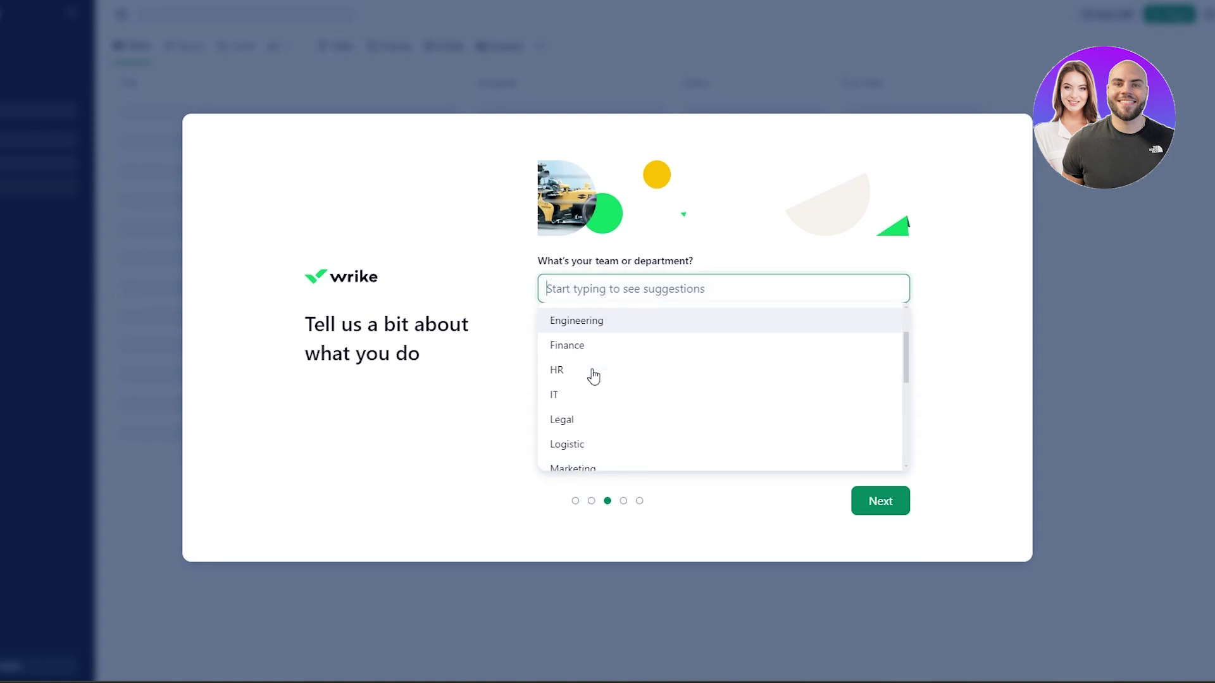
scroll(592, 375, down, 4)
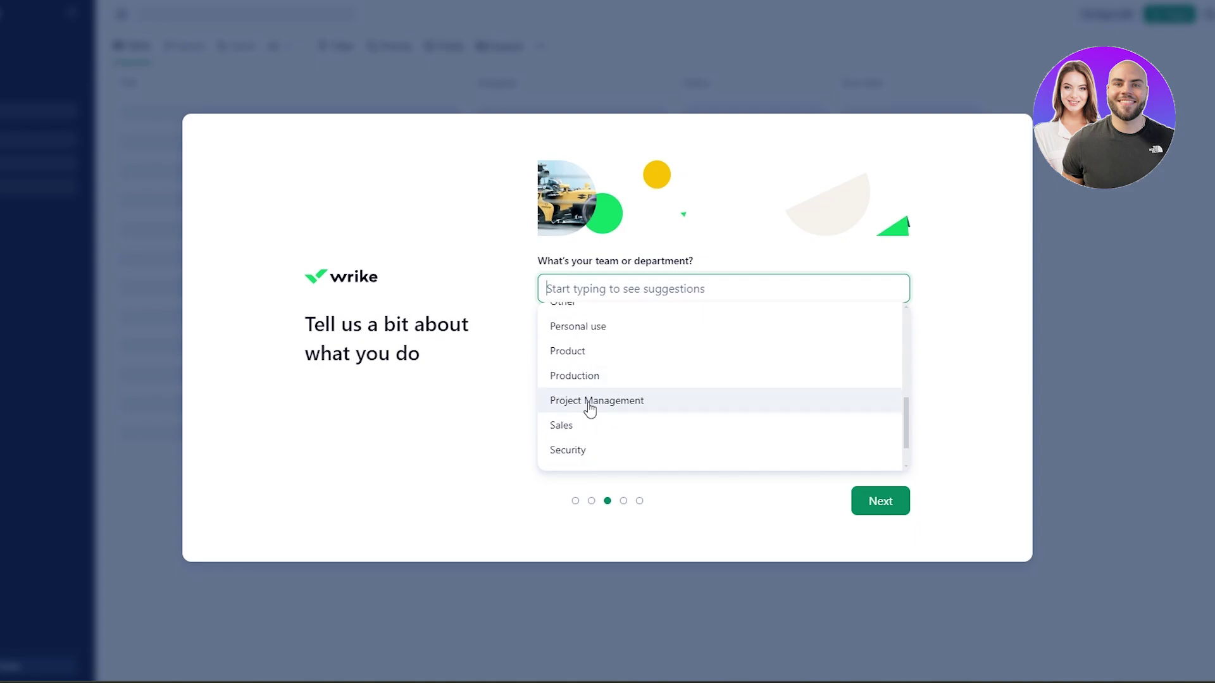
click(585, 410)
click(582, 358)
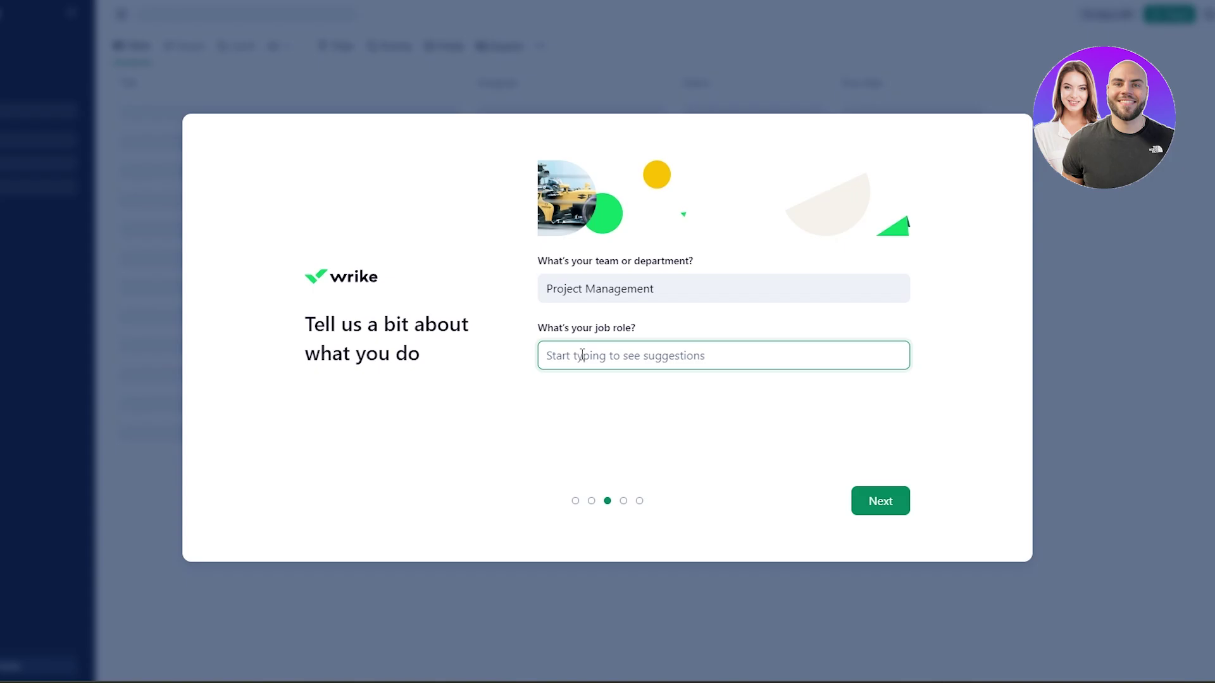
text(Project Owner)
click(872, 504)
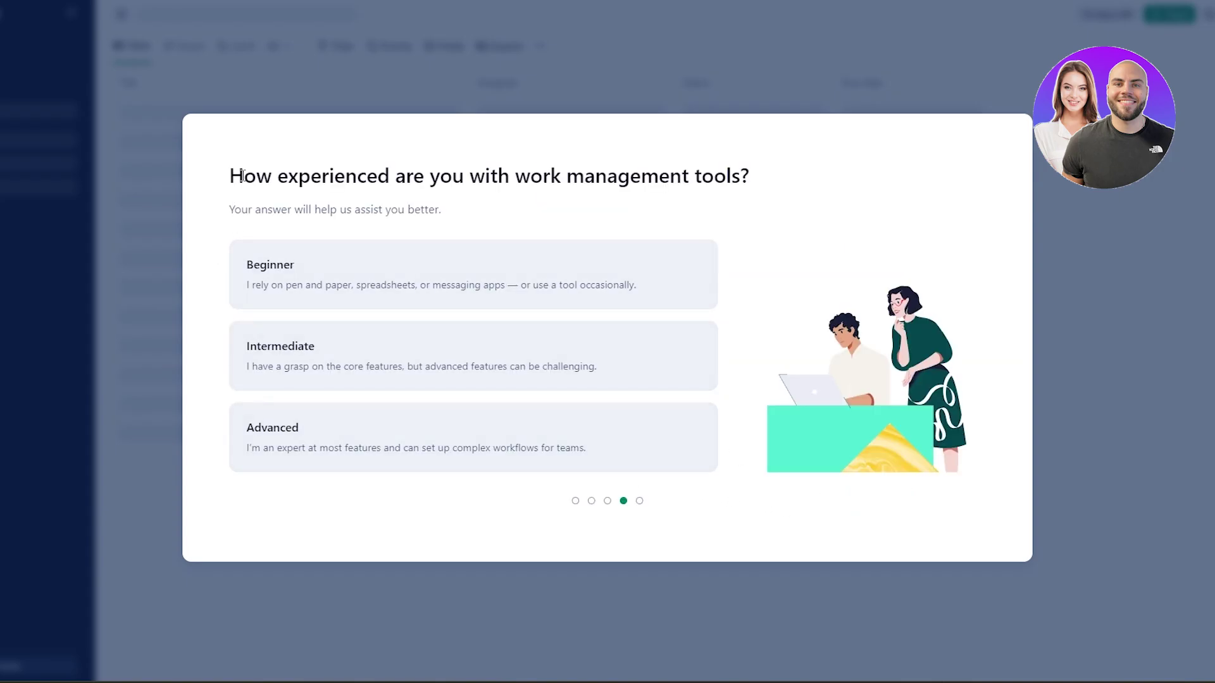
- Choose Beginner as the work management experience level and submit the team page with the teammates' e-mail addresses
drag(243, 176, 808, 187)
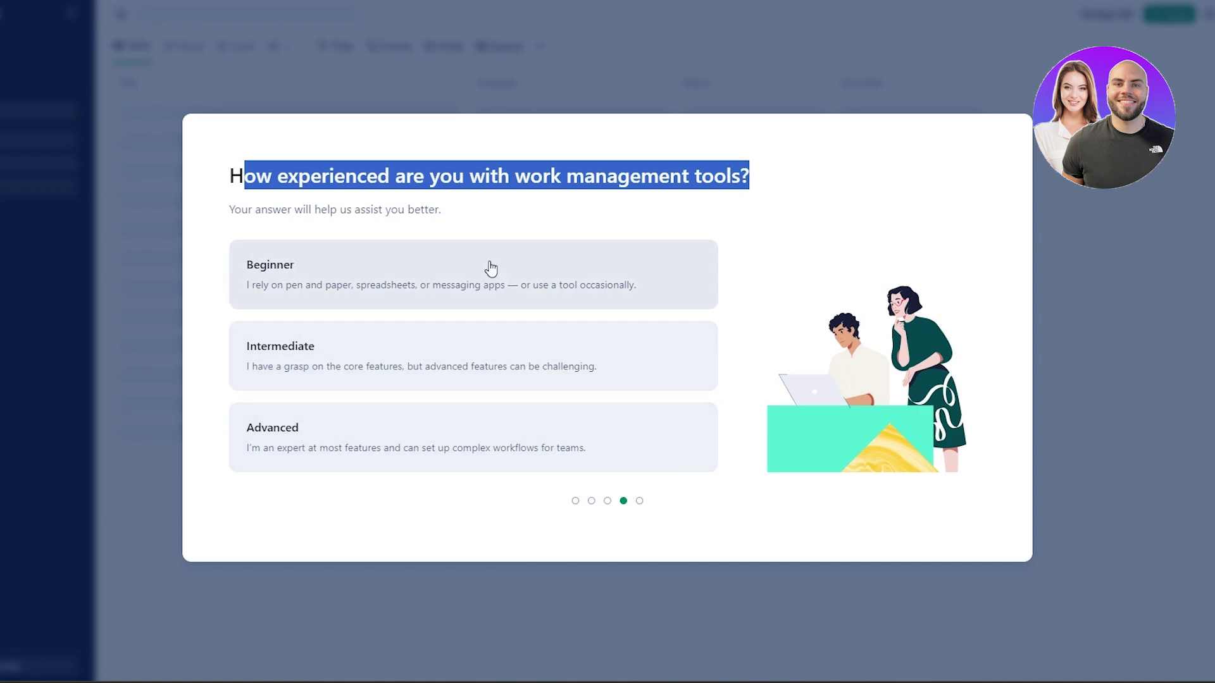
click(349, 290)
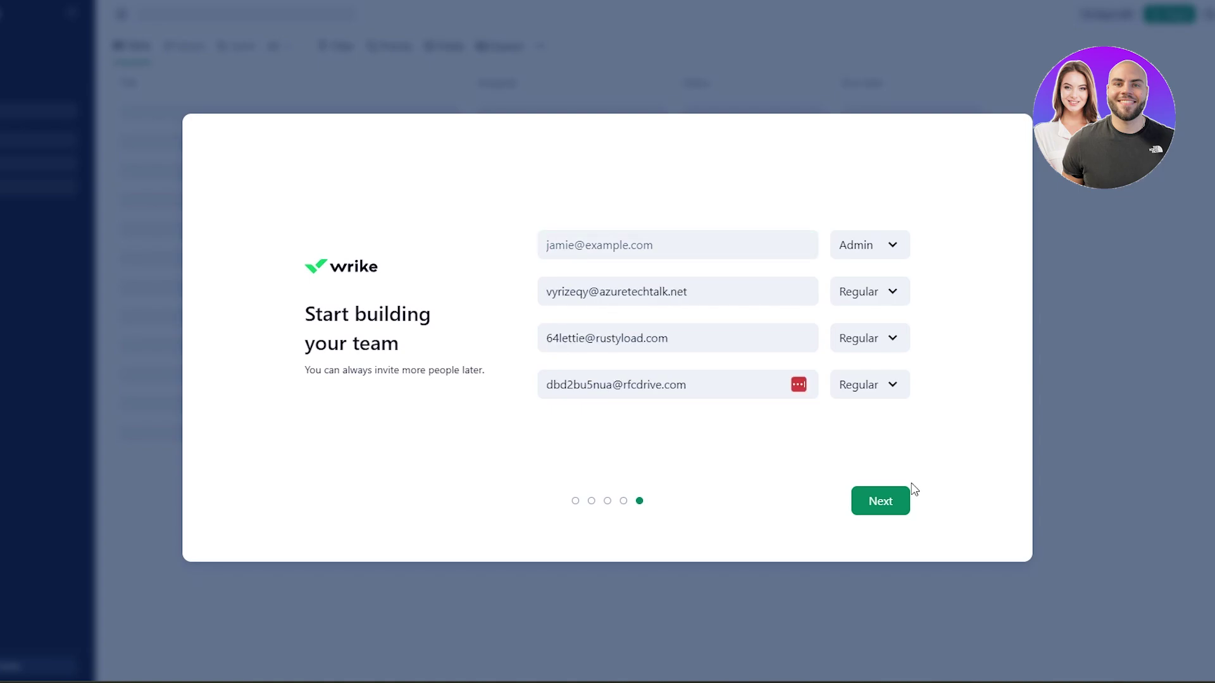
click(880, 506)
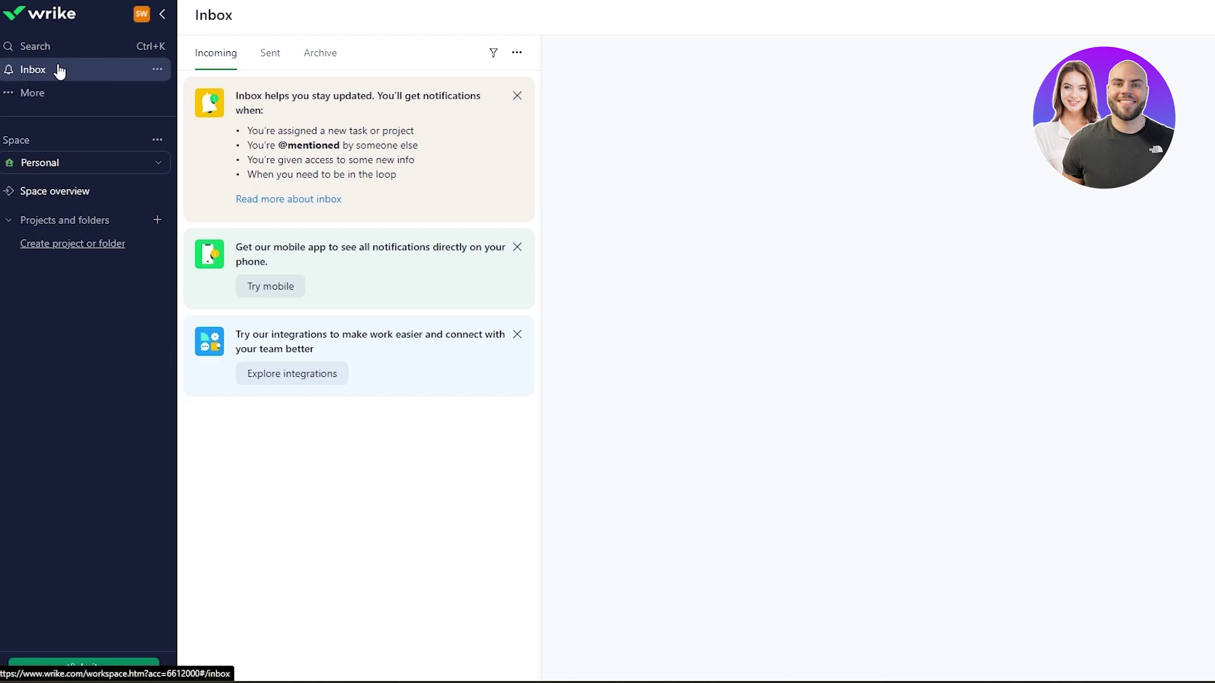
- Look through the additional workspace pages and the options offered for switching or adding spaces
click(29, 101)
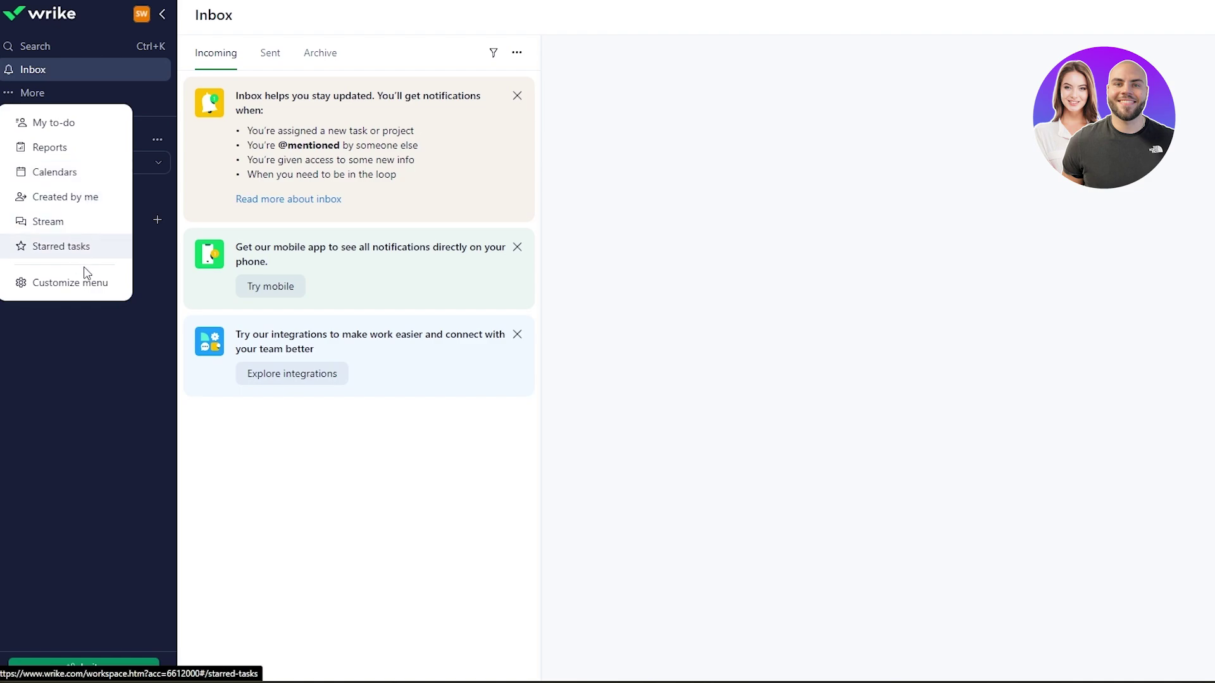
click(53, 366)
drag(1, 141, 63, 141)
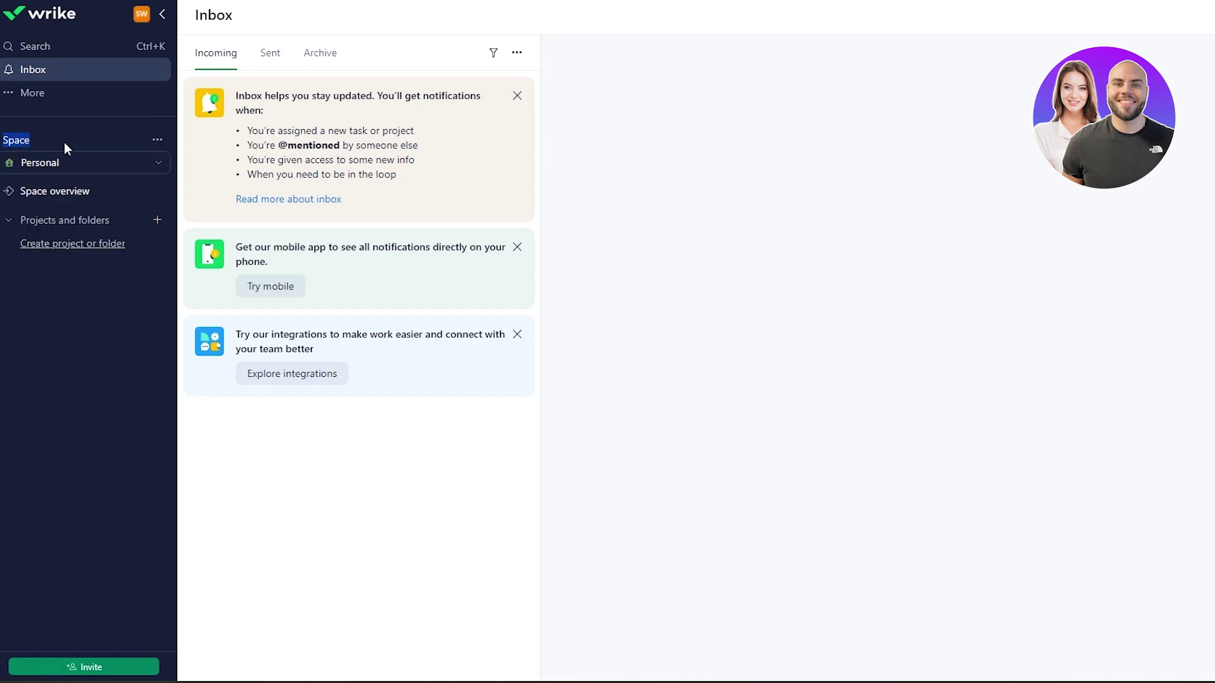
click(89, 168)
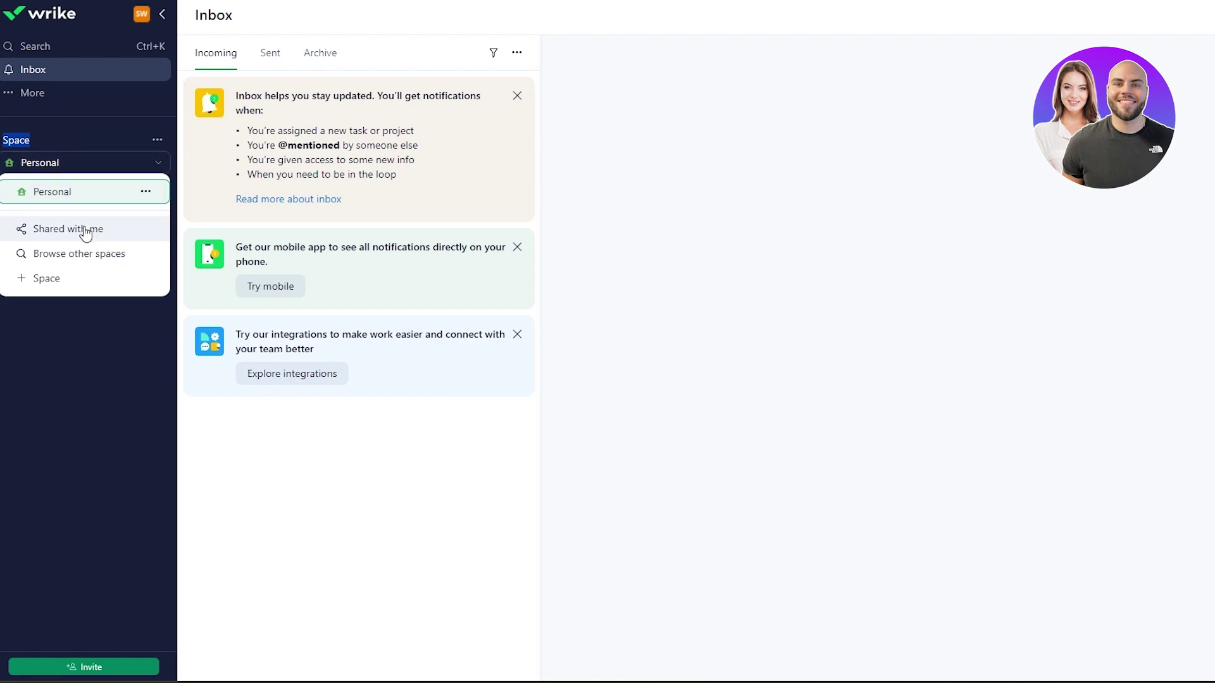
click(82, 134)
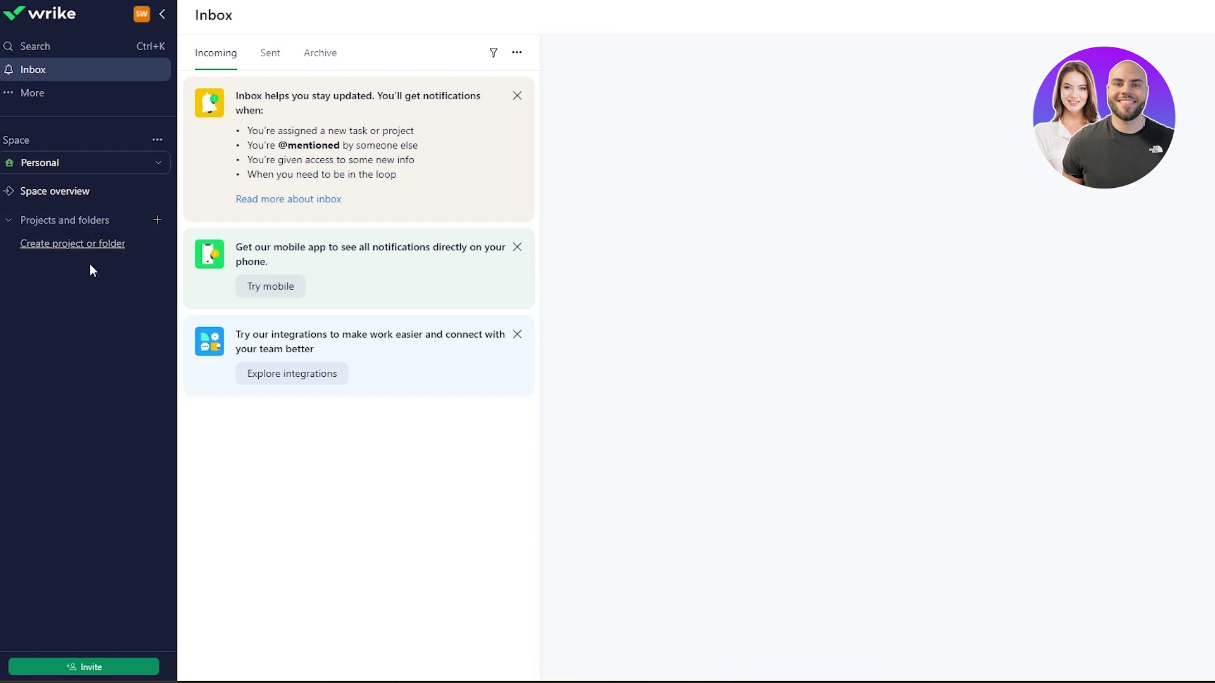
key(Tab)
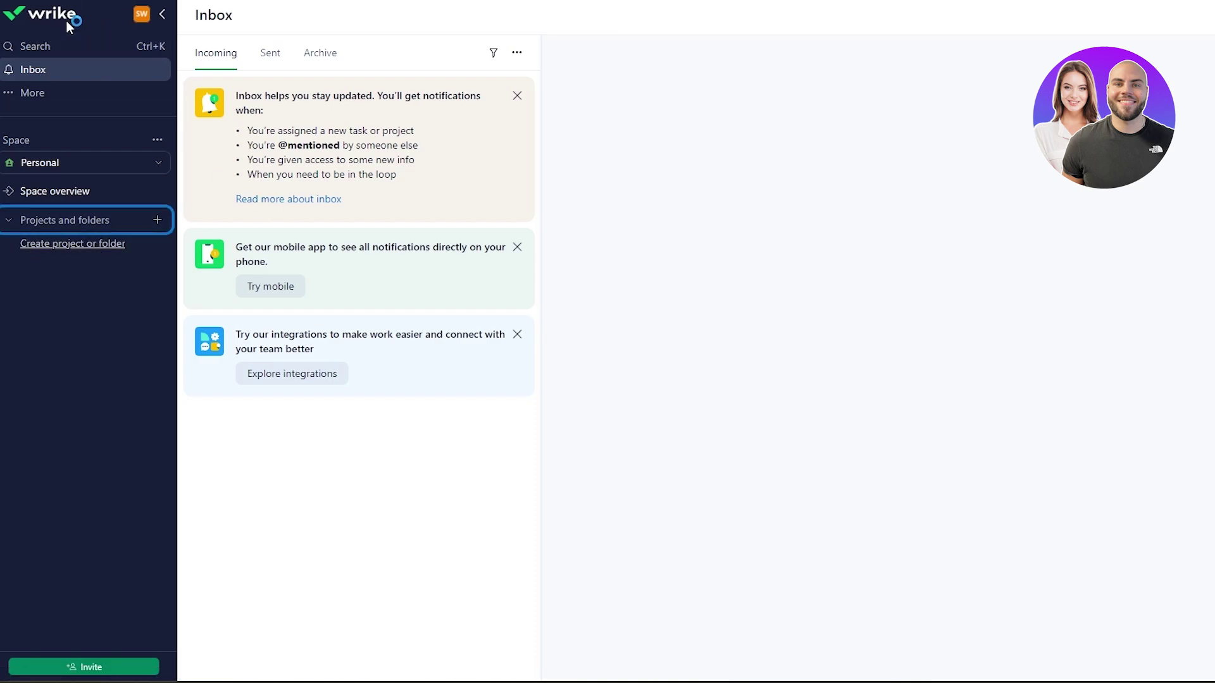
- Block the website's request to show notifications and keep the navigation sidebar shown
click(163, 14)
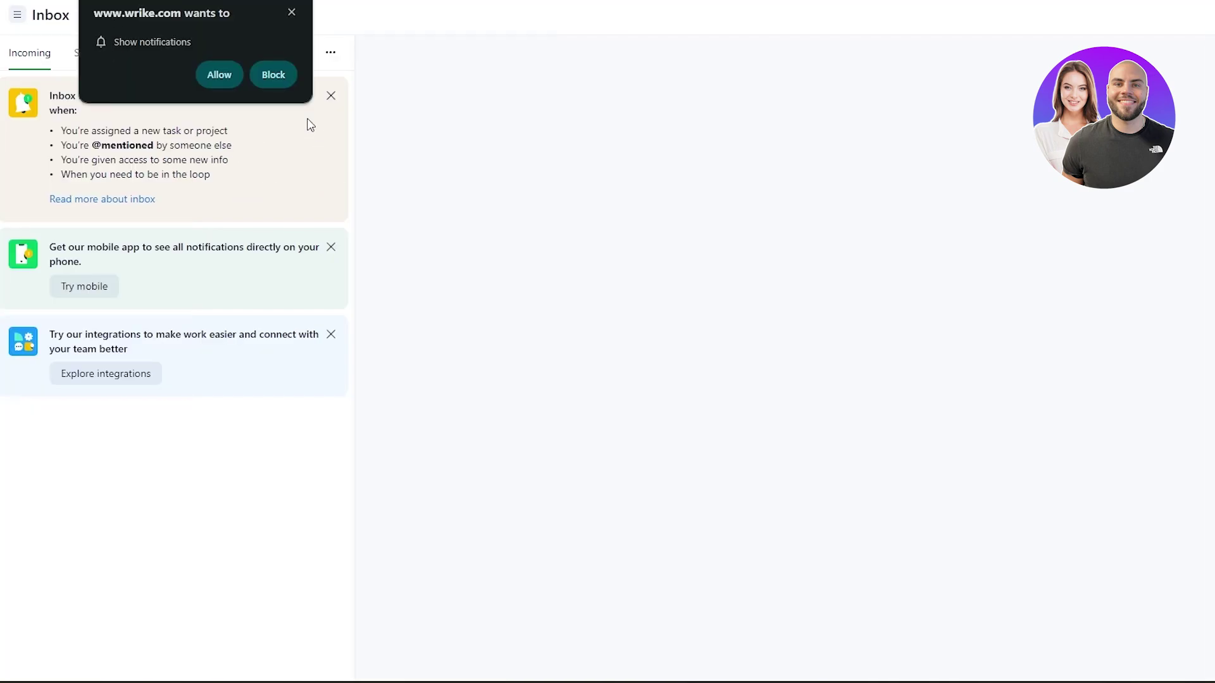
click(262, 85)
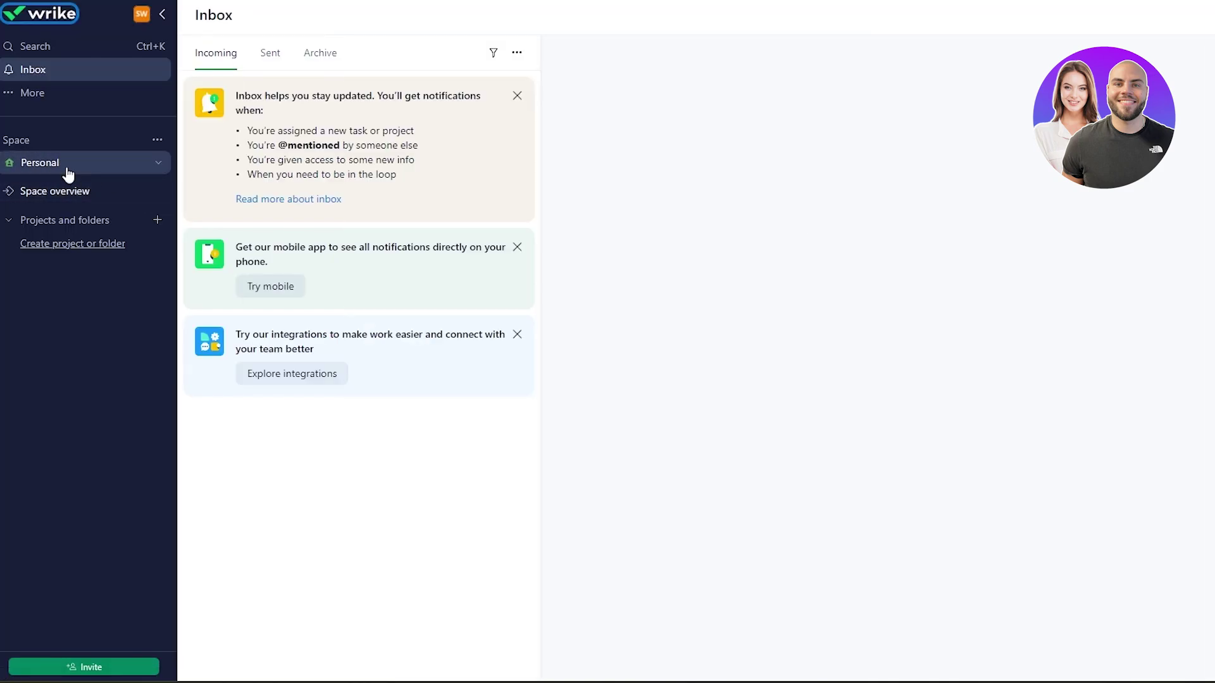
click(10, 136)
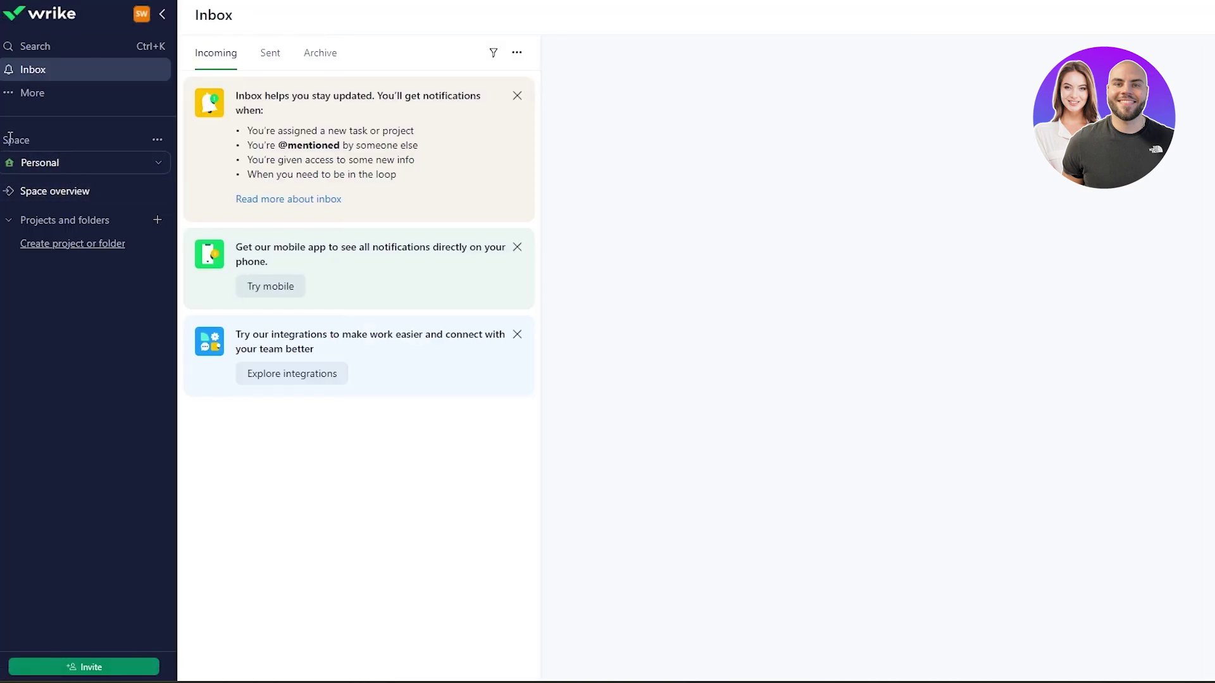
click(84, 164)
click(696, 274)
- Open the My to-do page and look over the other workspace pages available
click(39, 94)
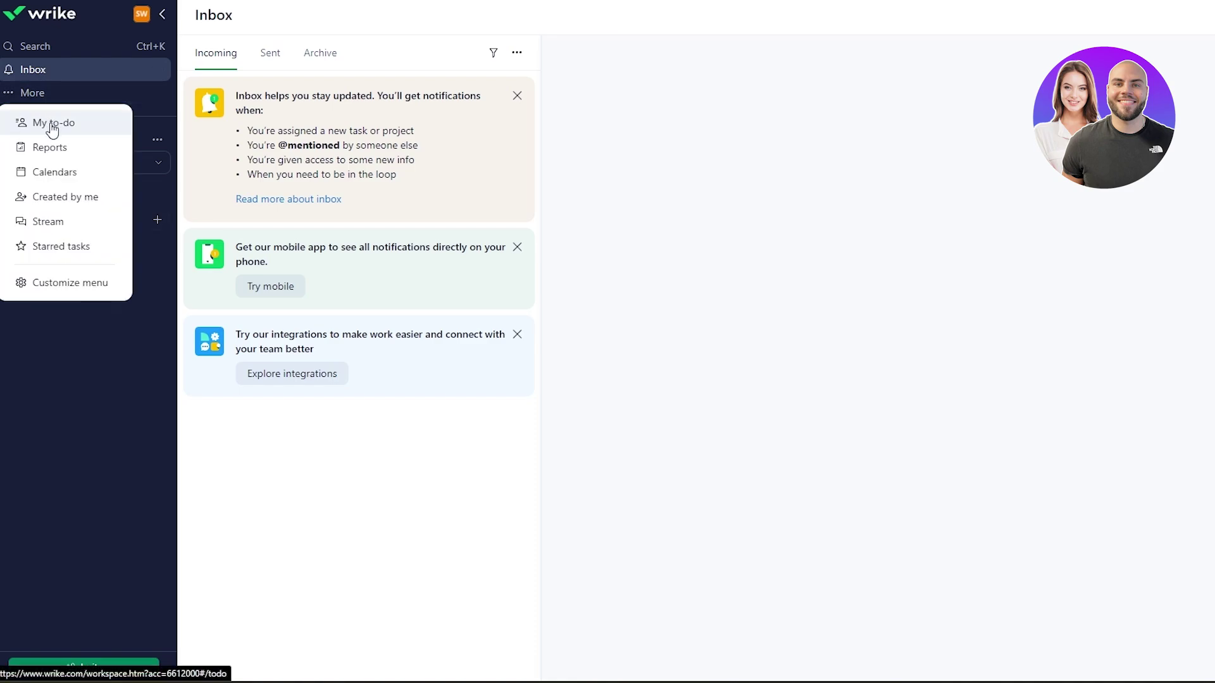
click(52, 129)
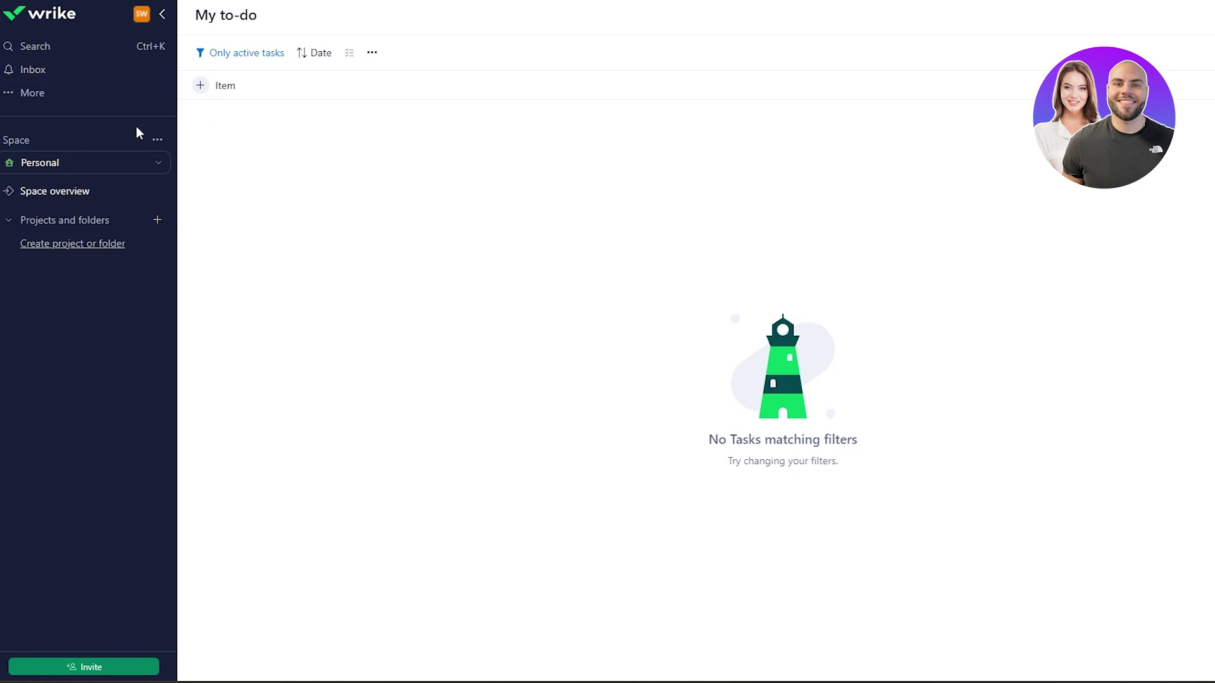
click(85, 92)
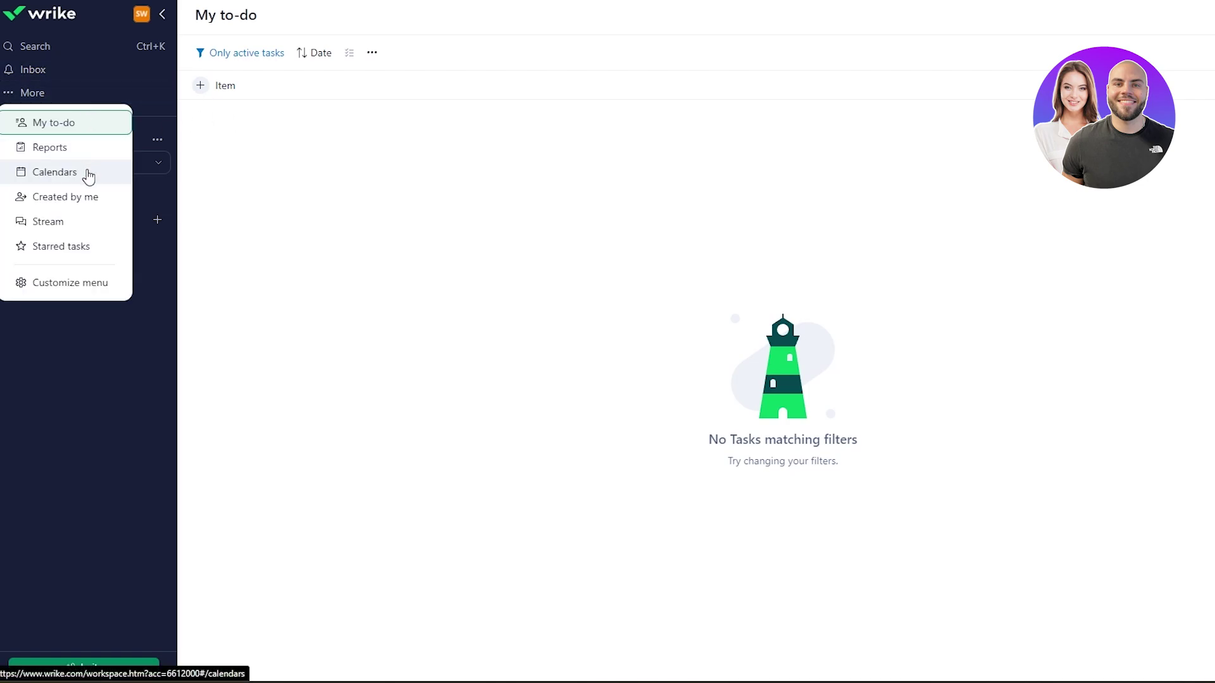
click(70, 352)
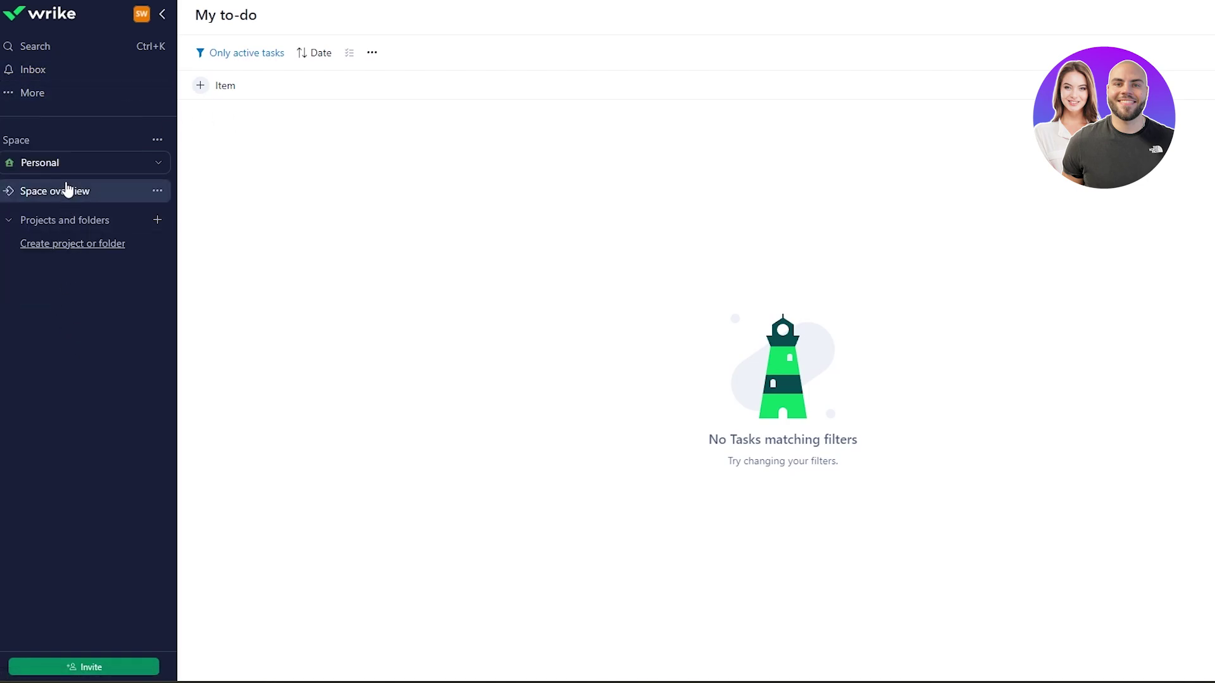
- Examine the options available for the Personal space
drag(15, 140, 15, 132)
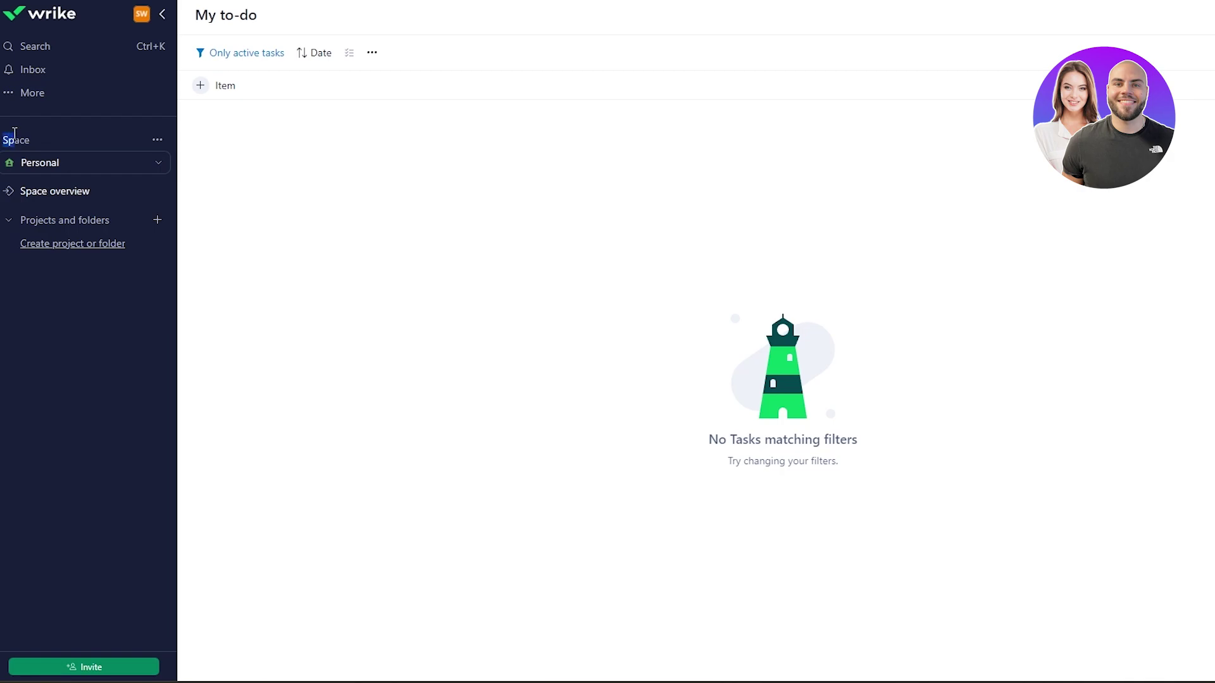
click(103, 167)
click(146, 191)
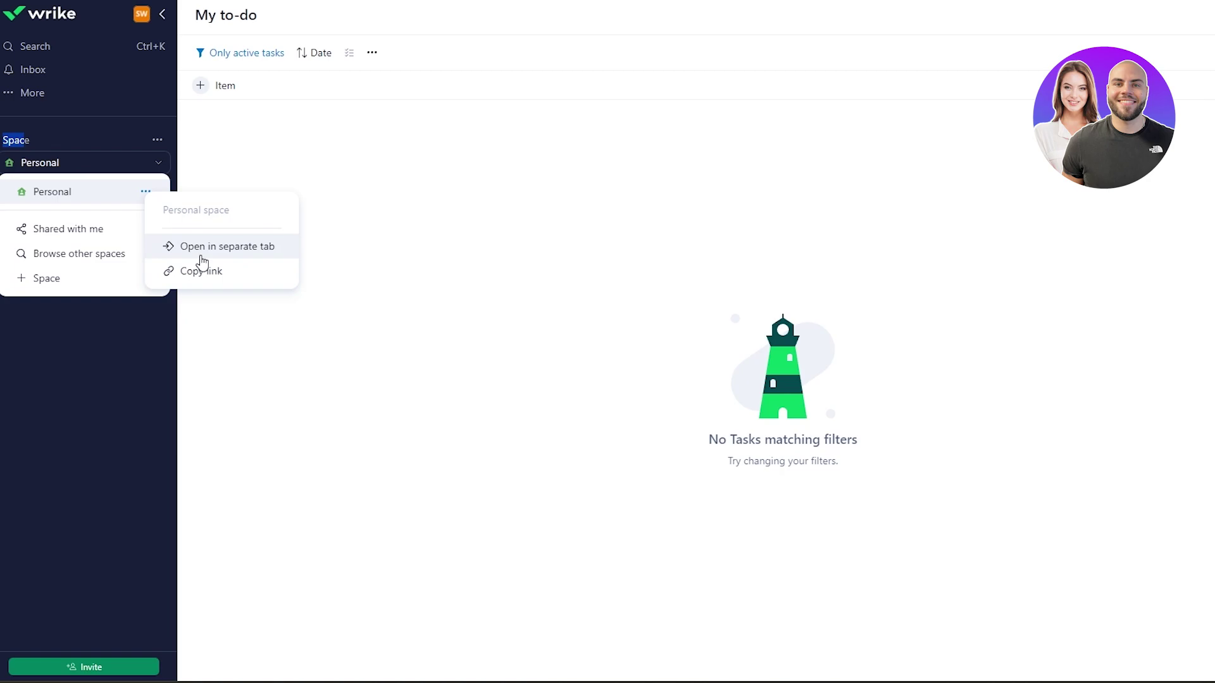
click(118, 339)
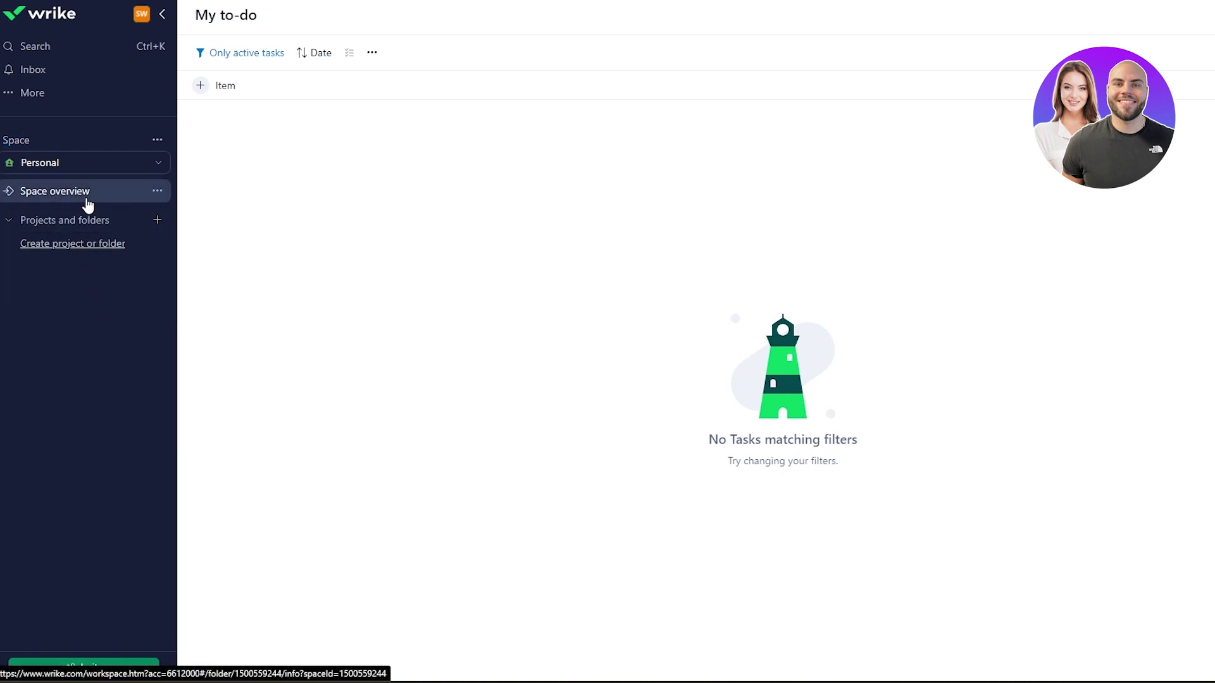
click(155, 140)
- Browse the other spaces, checking both the public and the archived ones, and close the dialog
click(158, 162)
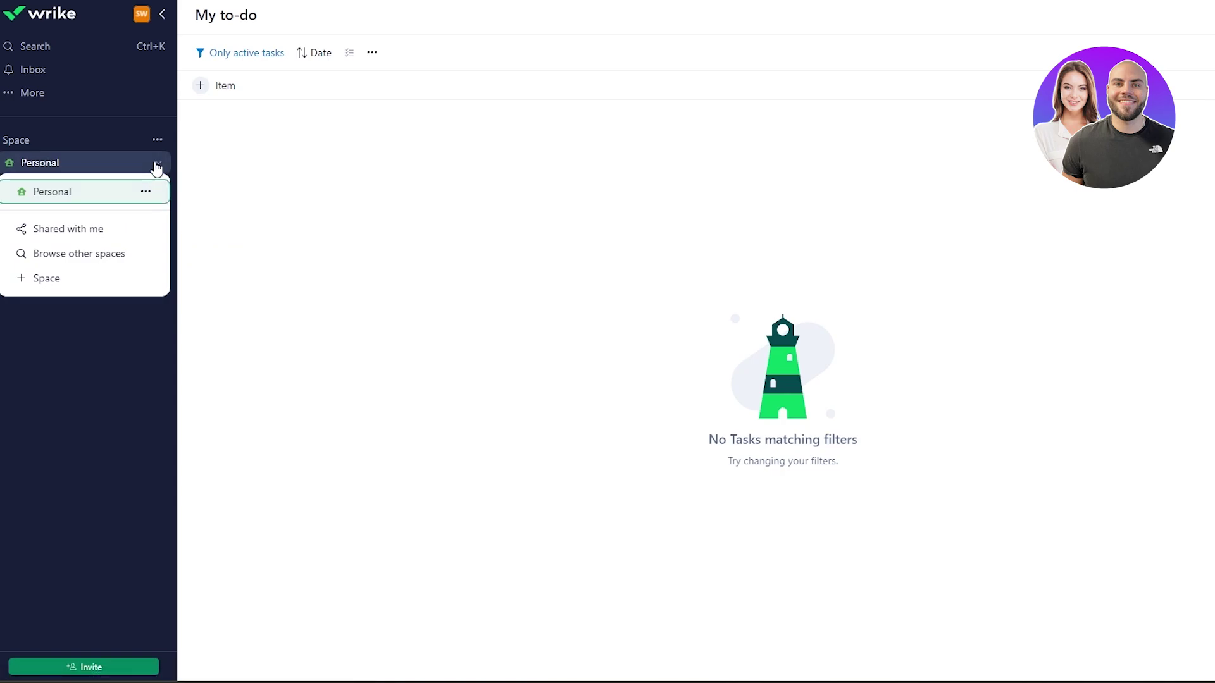
click(56, 261)
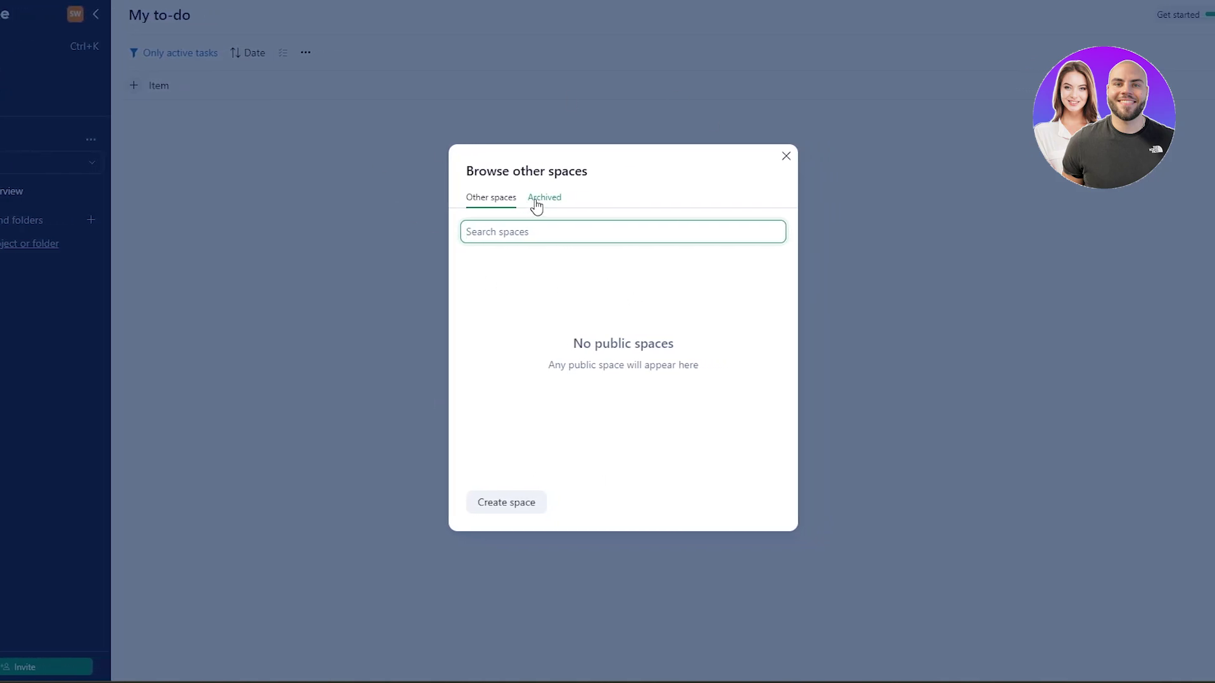
click(534, 200)
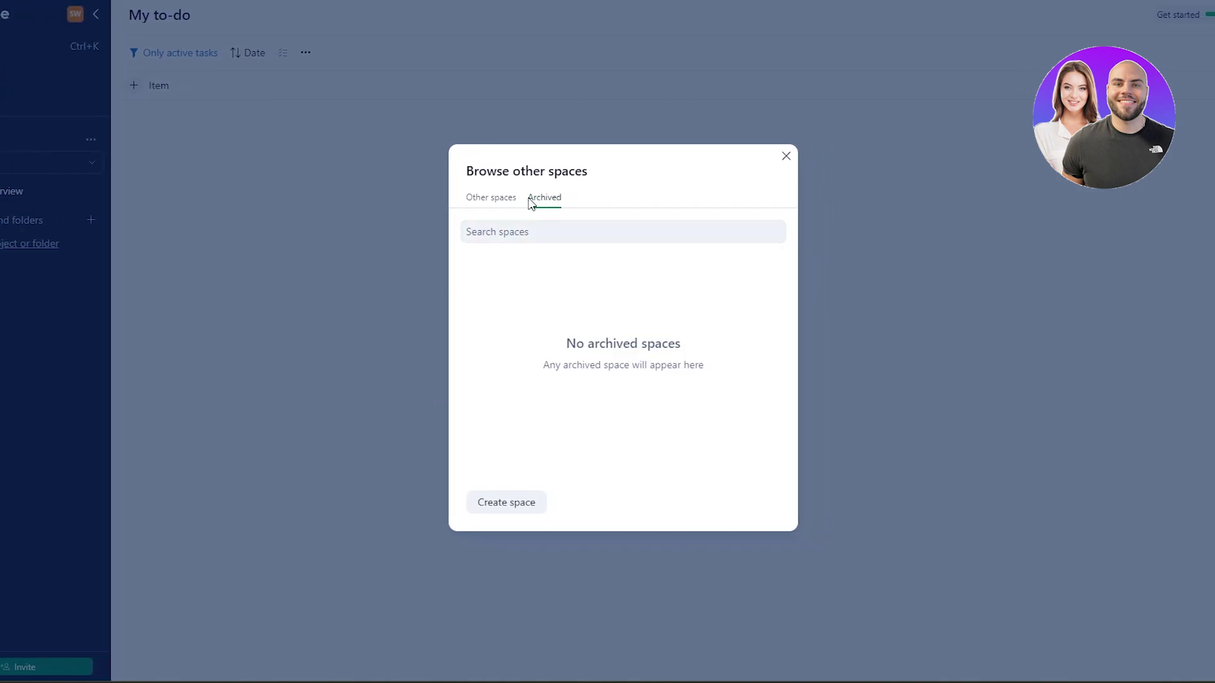
click(505, 200)
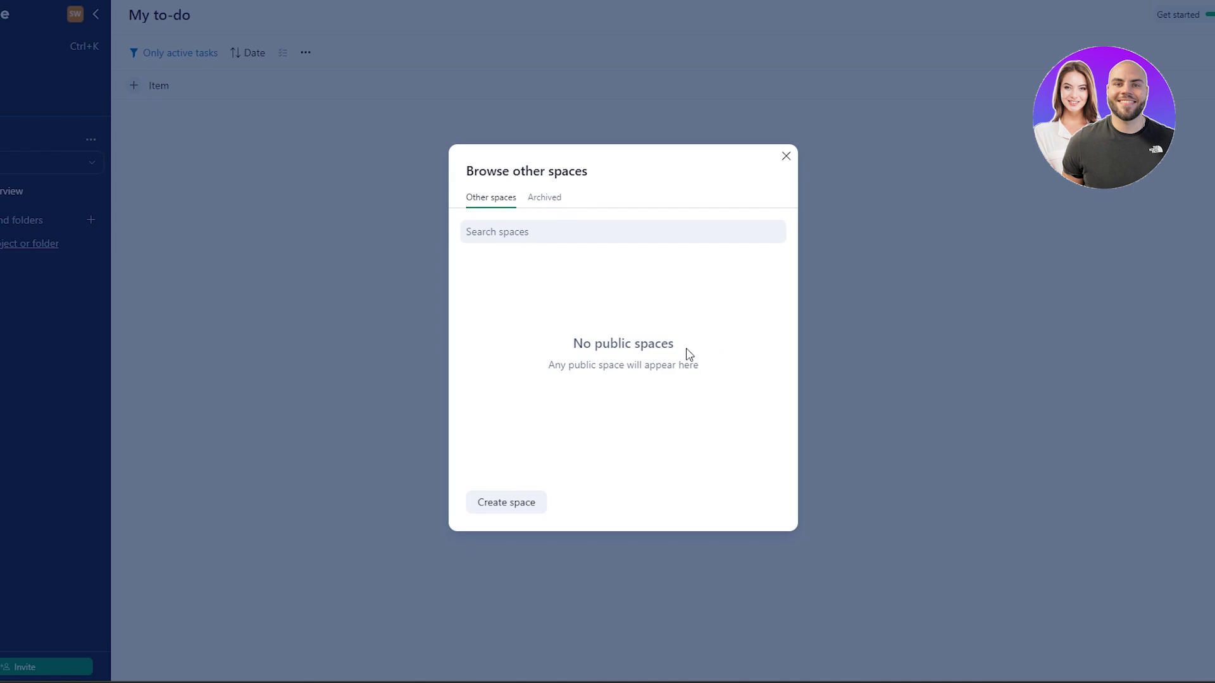
drag(575, 358, 629, 347)
click(653, 365)
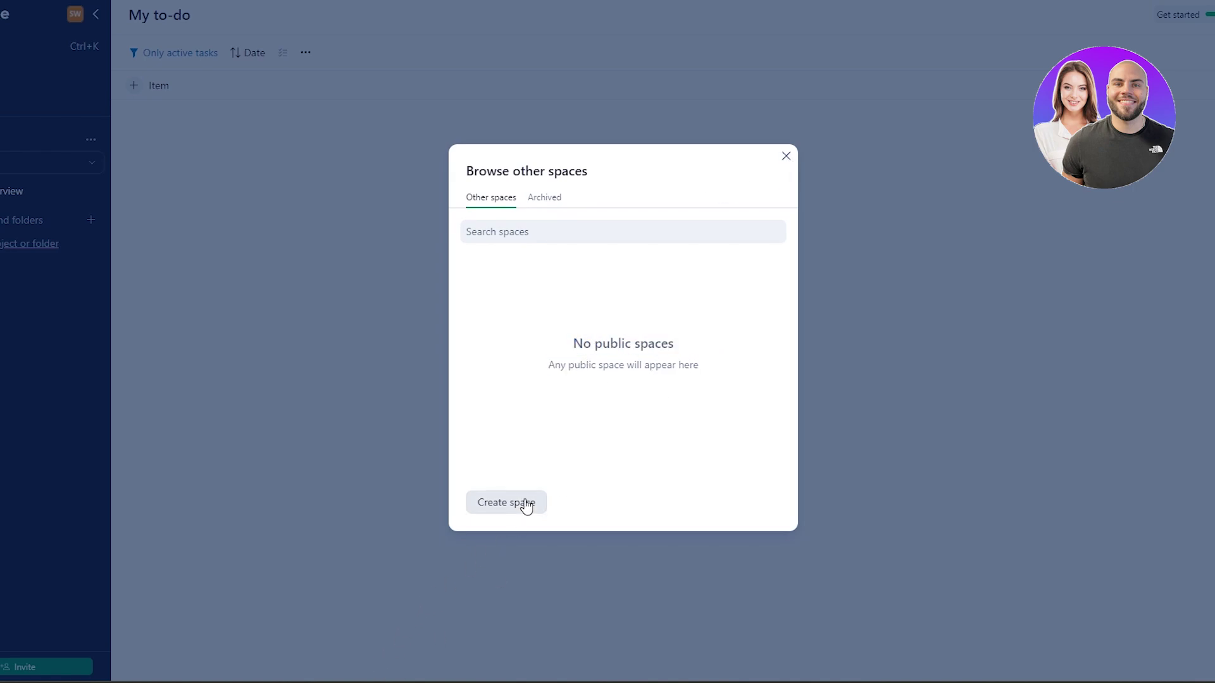
click(786, 155)
- Start a new space and browse its template categories, from the basics and marketing to Operations and Project management
click(92, 162)
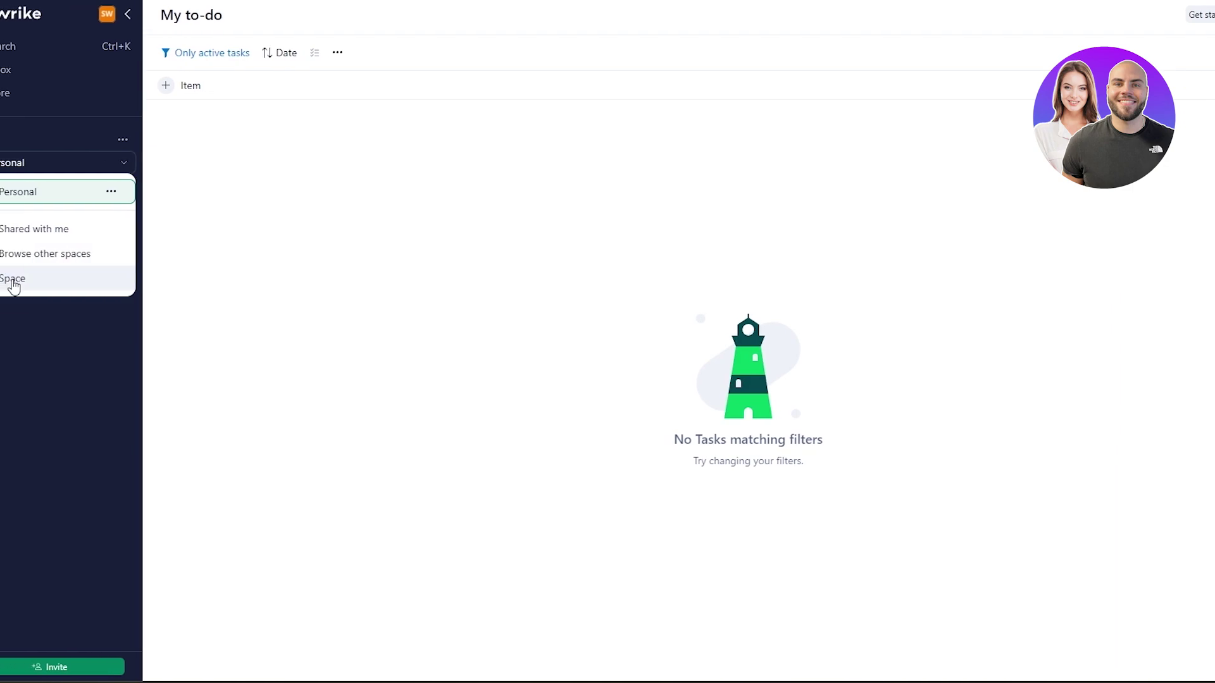
click(12, 278)
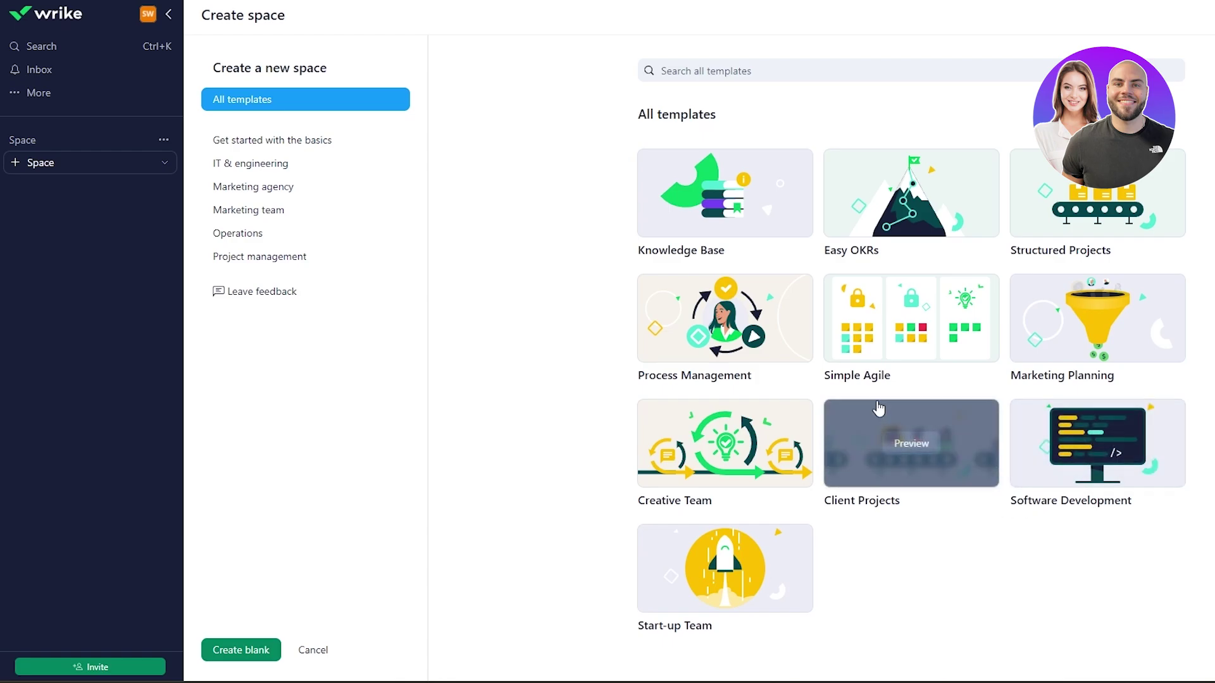
click(297, 147)
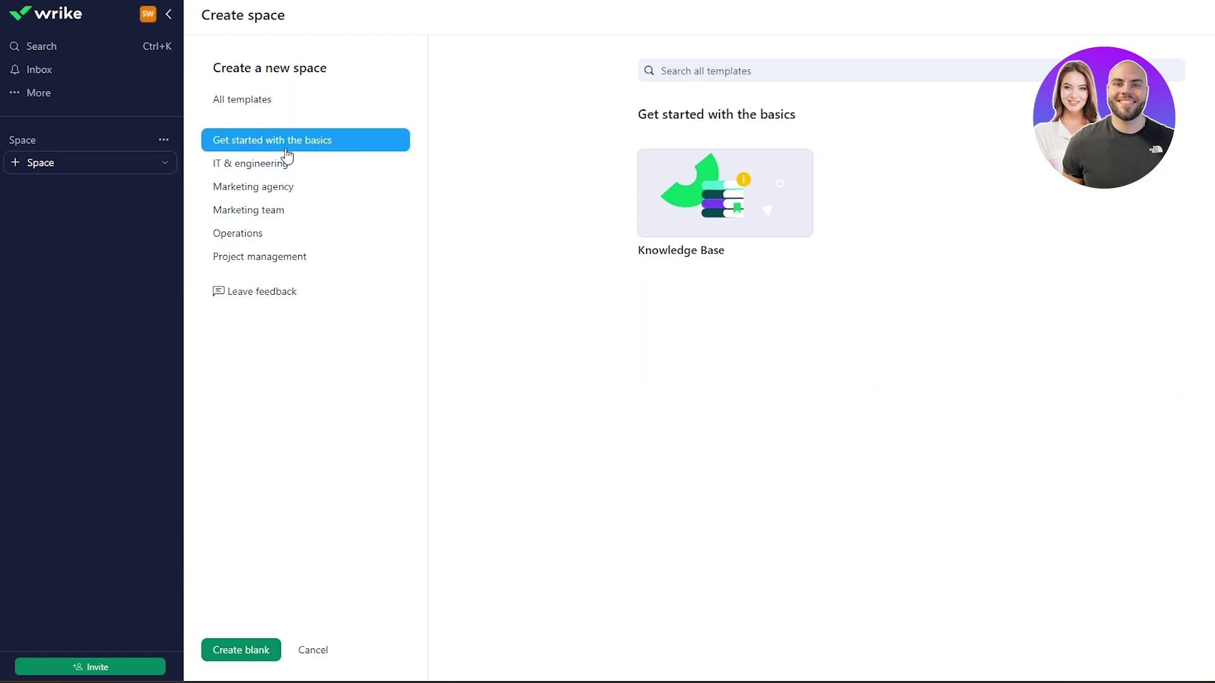
click(265, 190)
click(253, 210)
click(250, 234)
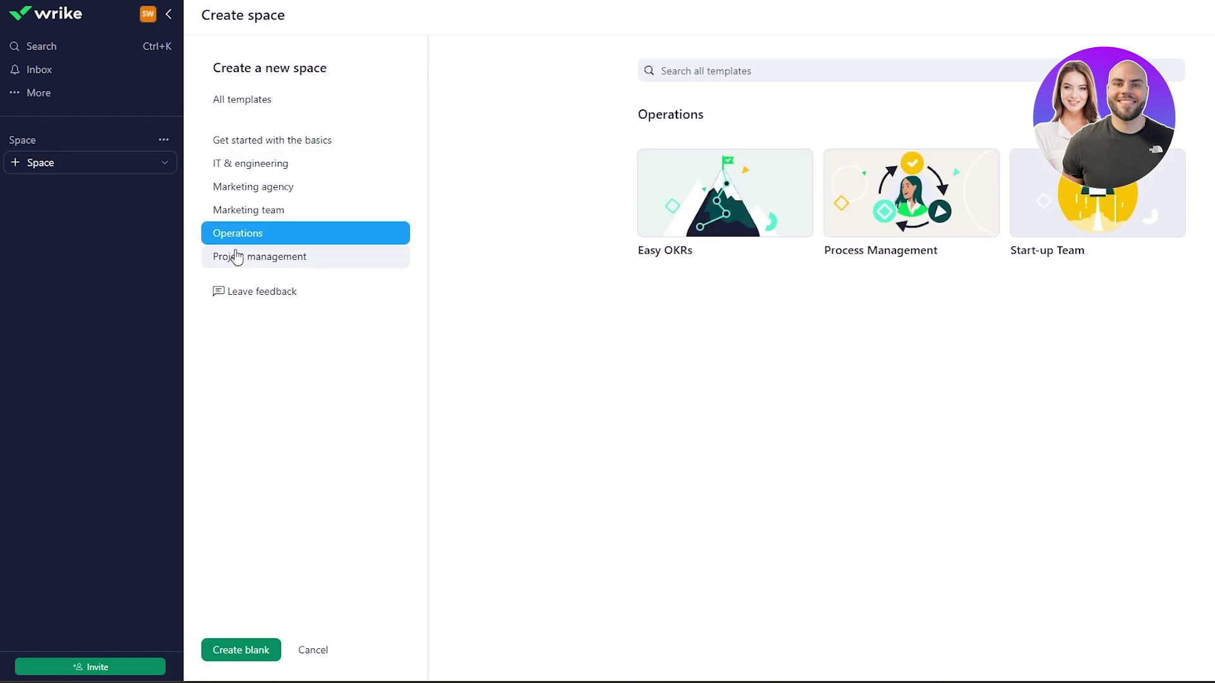
click(236, 258)
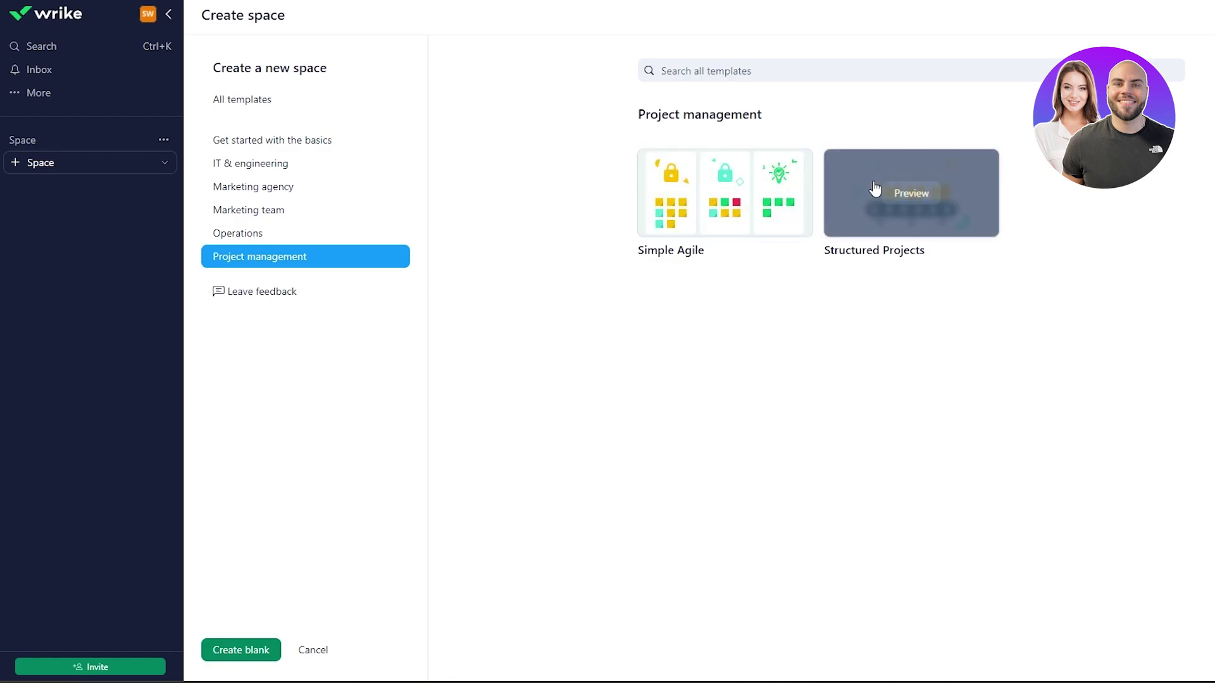
- Preview the Simple Agile template and create a new space from it
mouse_move(687, 209)
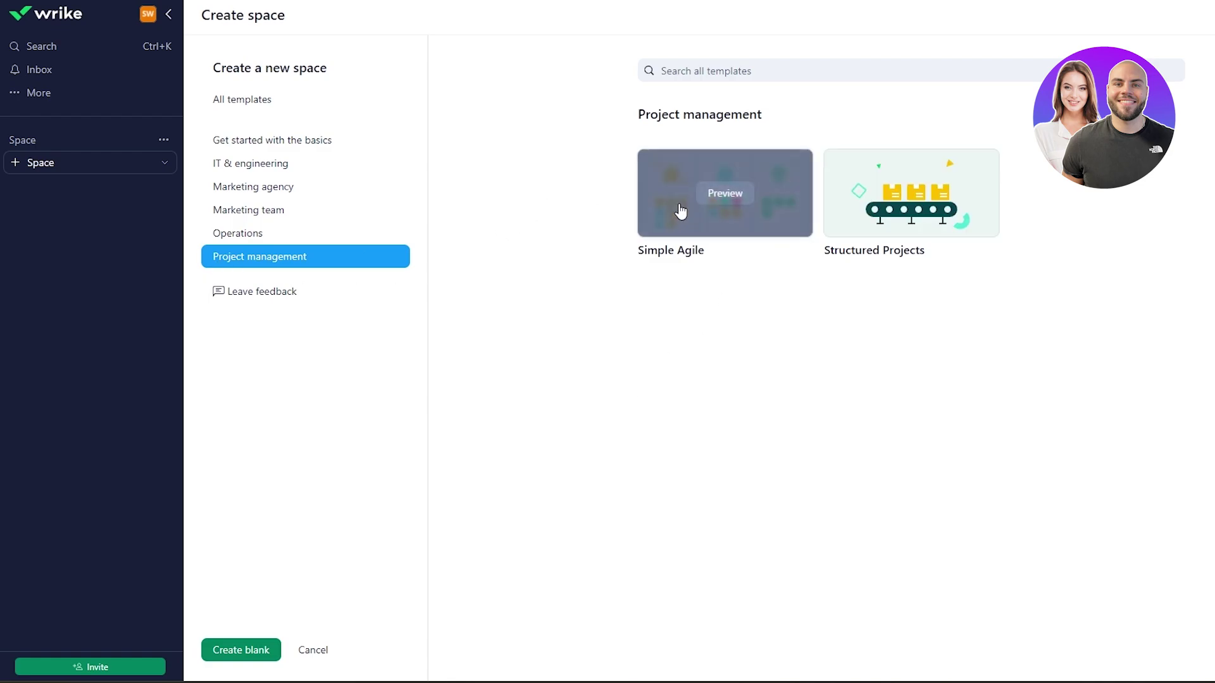
click(725, 194)
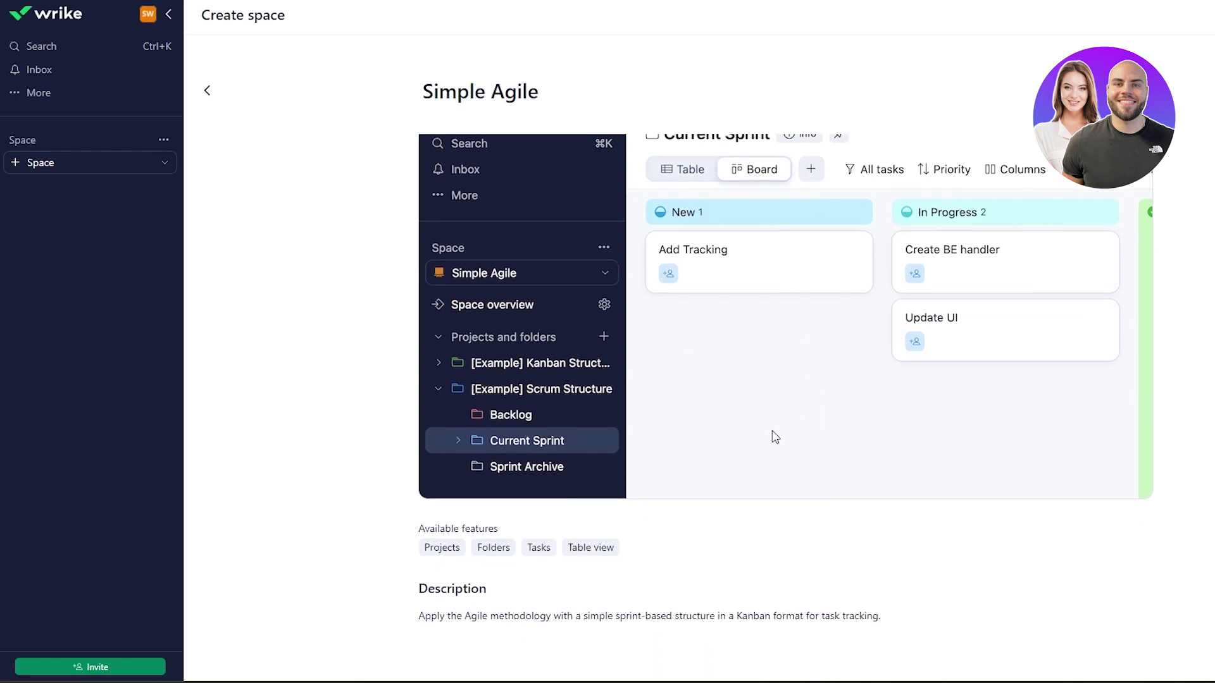
key(Escape)
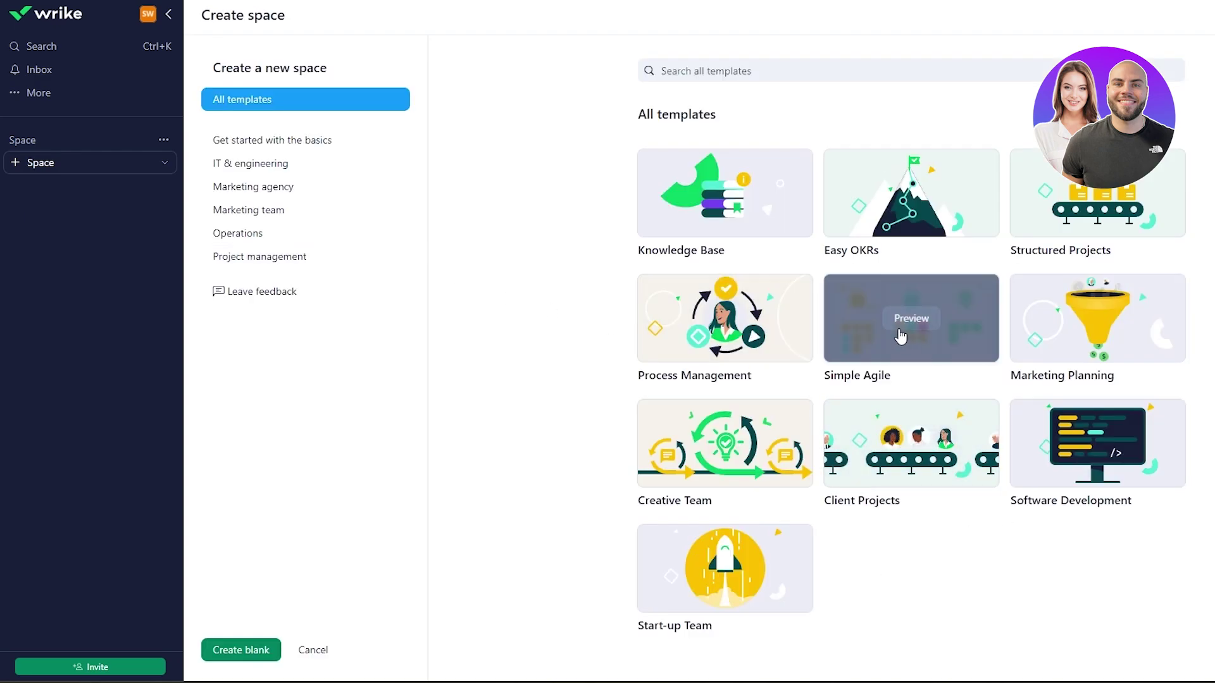
click(901, 334)
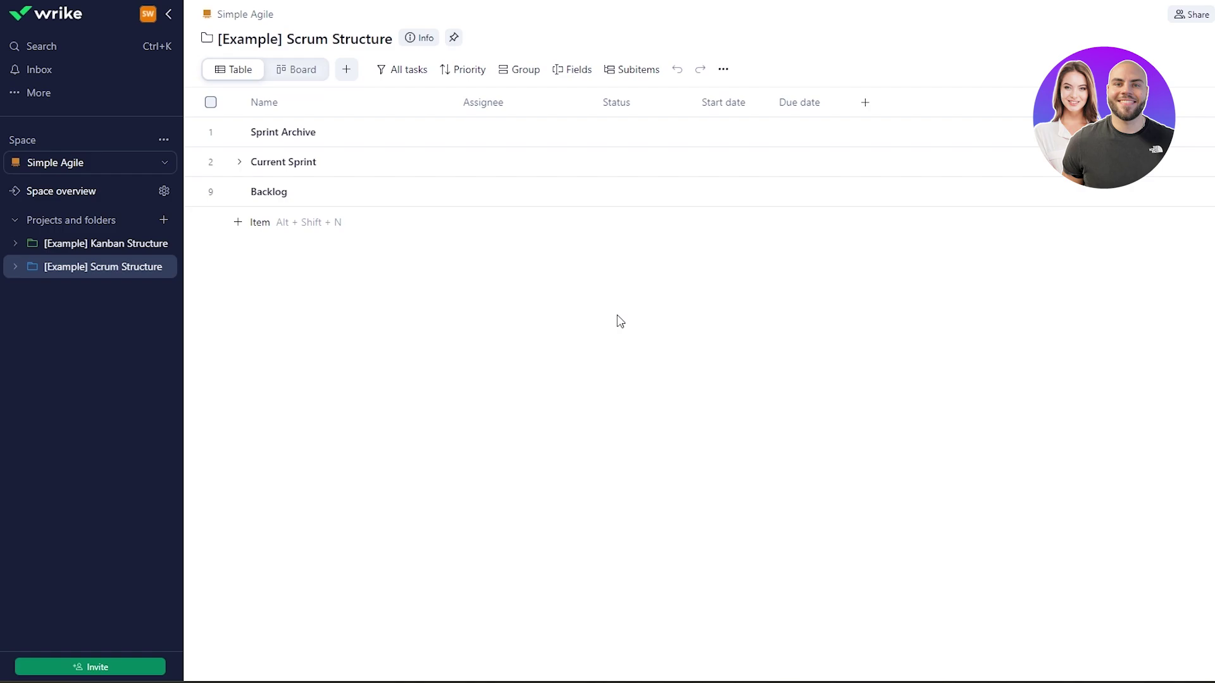
- Open the [Example] Kanban Structure folder in Board view and expand both example folders to show their subfolders
click(107, 252)
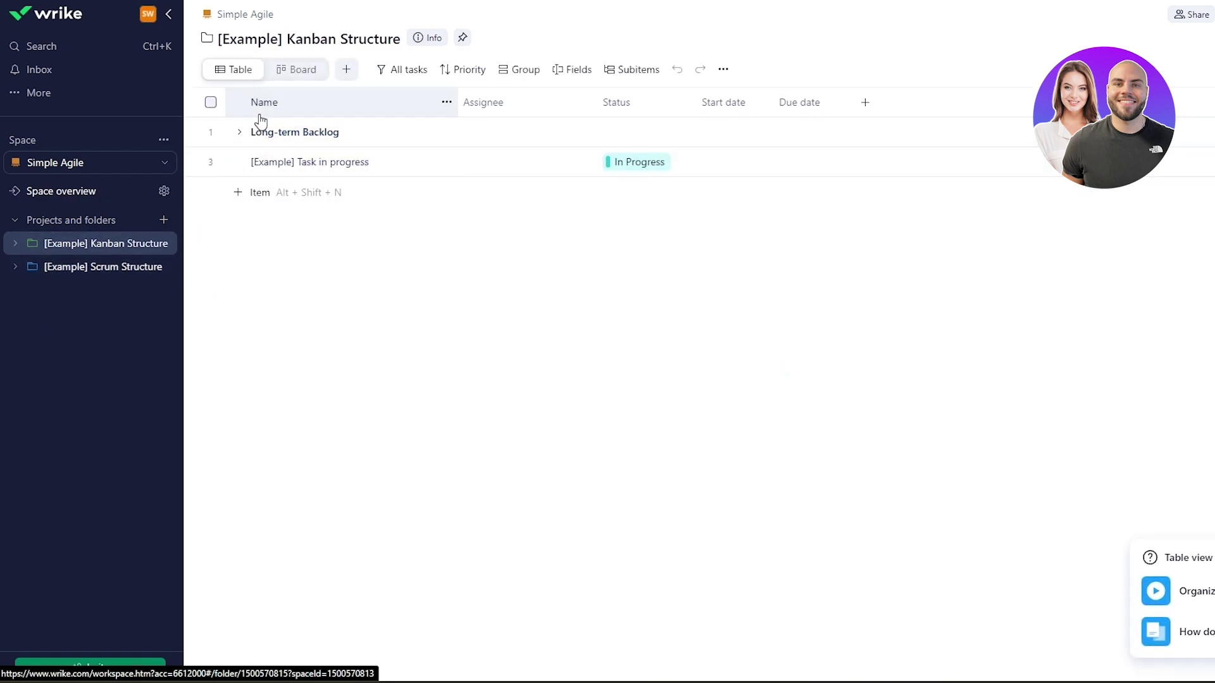
click(282, 70)
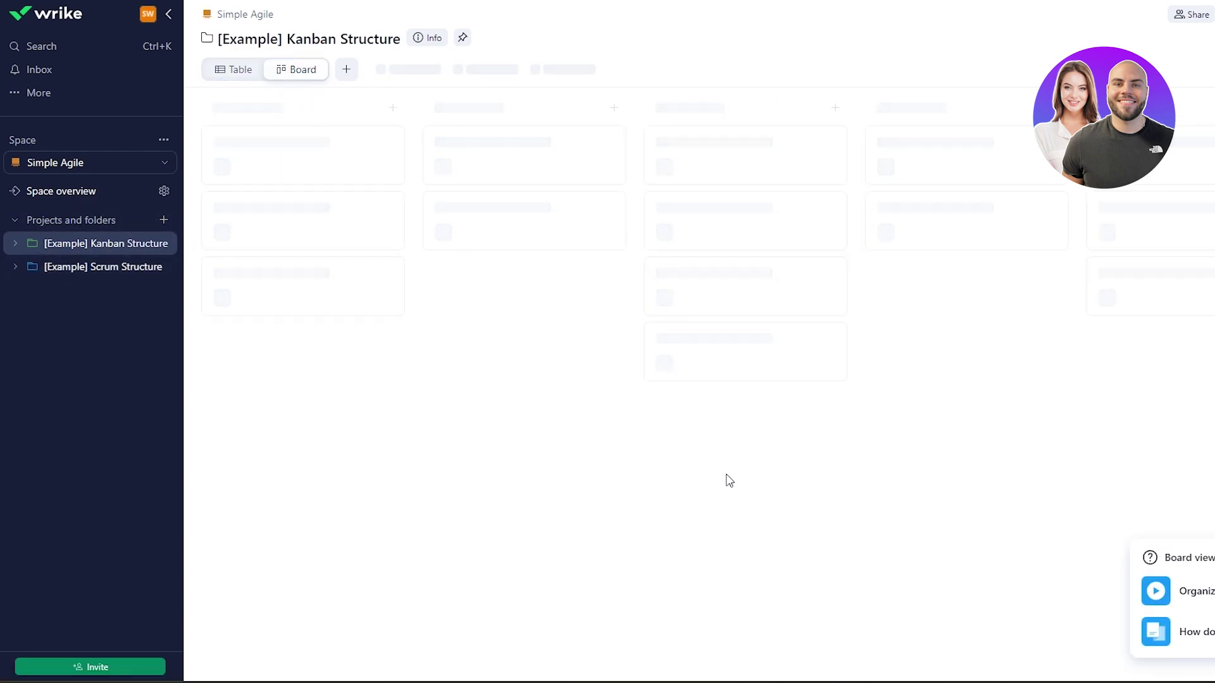
click(14, 247)
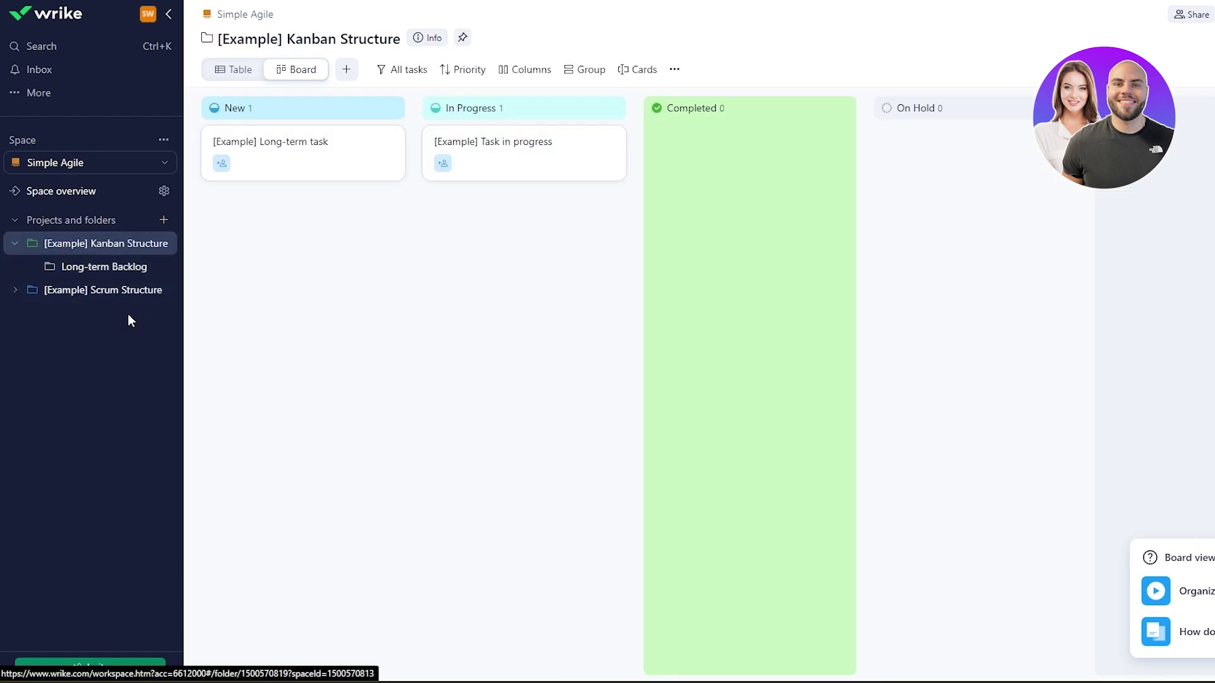
click(14, 291)
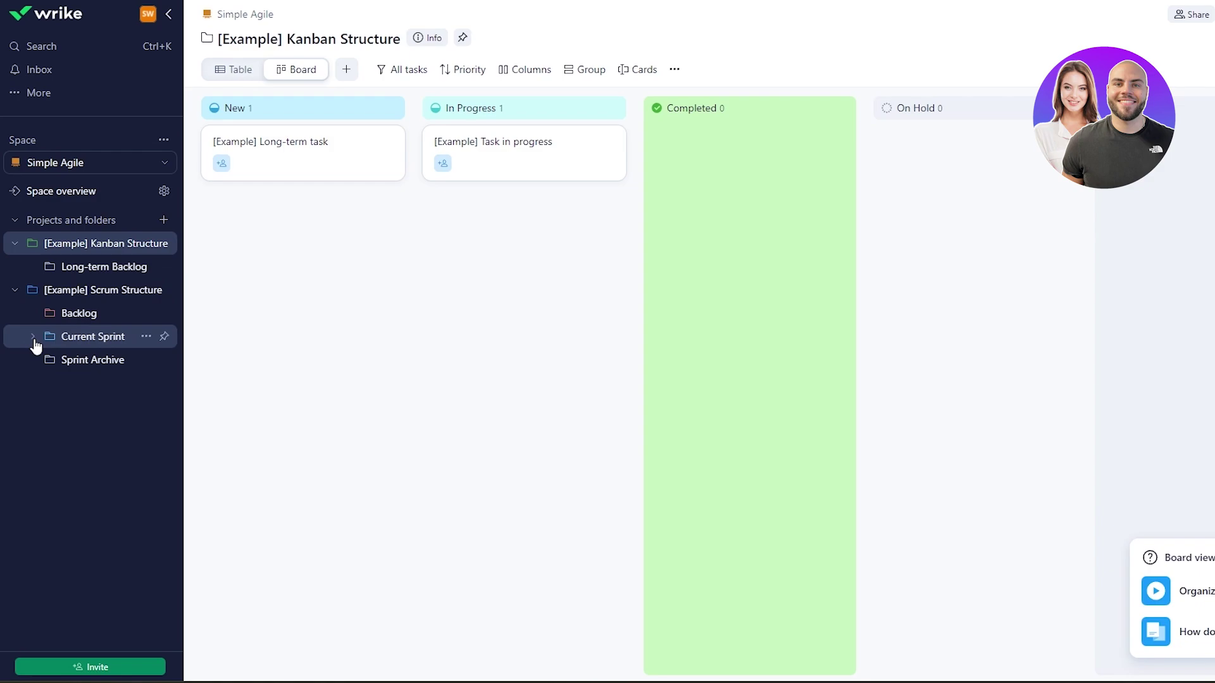
click(33, 337)
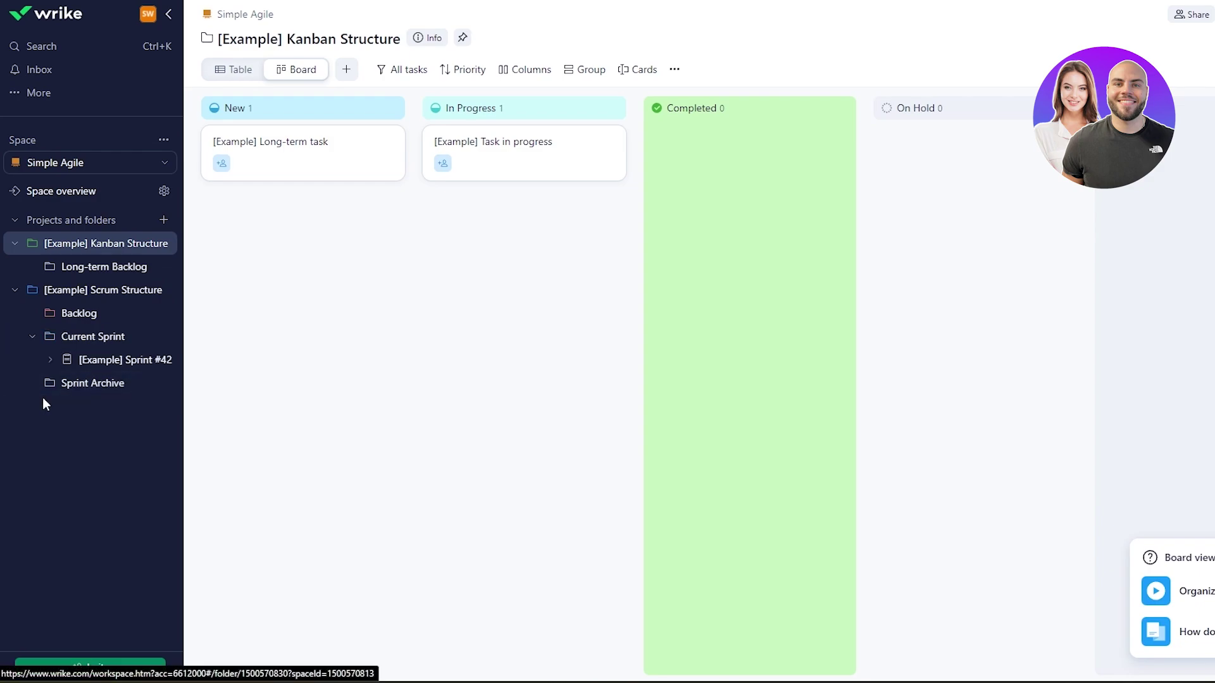
click(32, 336)
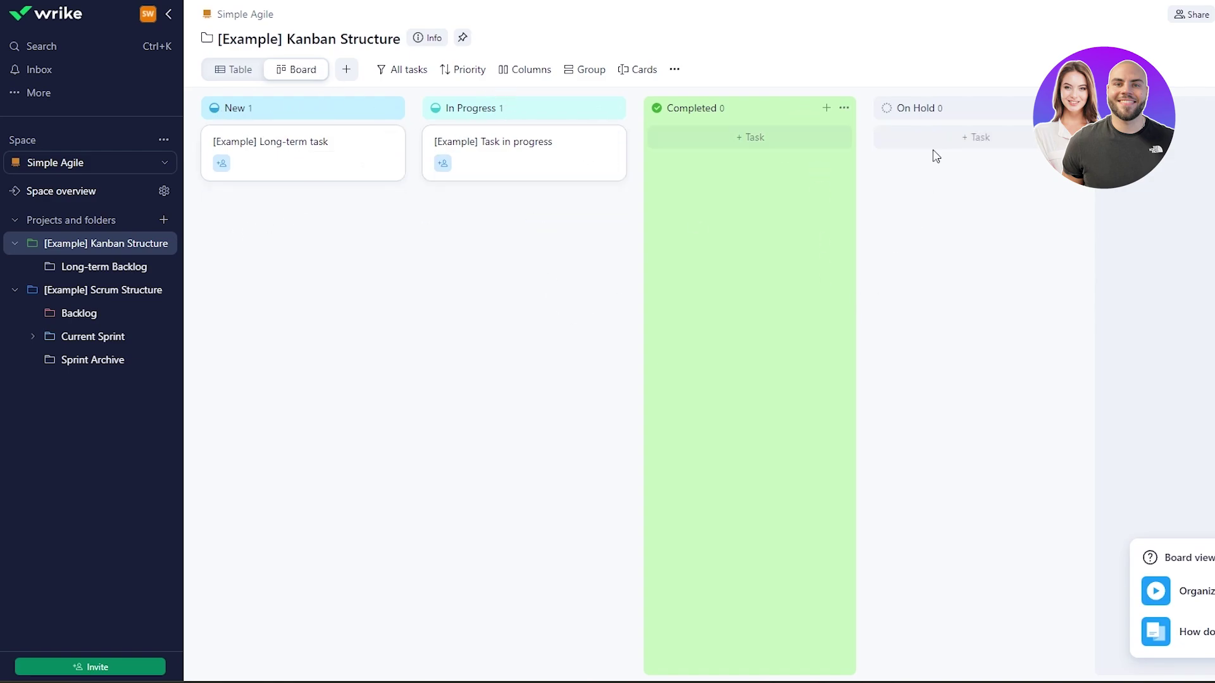
- View the Long-term Backlog folder in Board view, and return to the [Example] Kanban Structure board
click(77, 268)
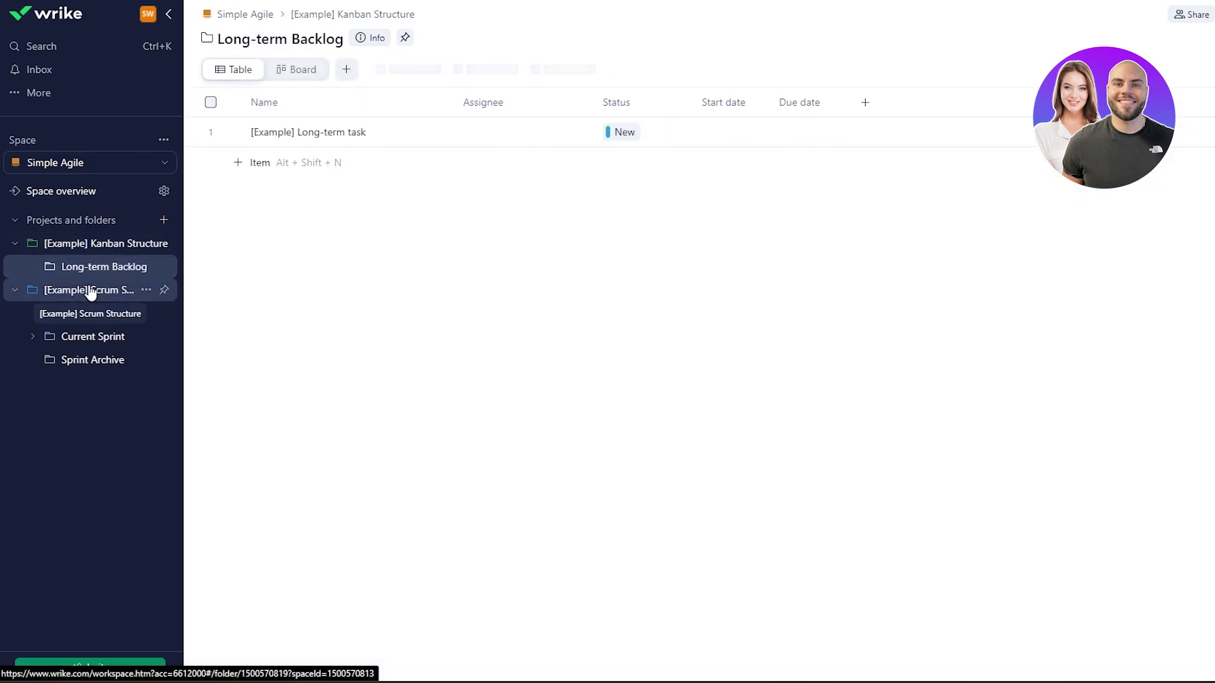
click(288, 75)
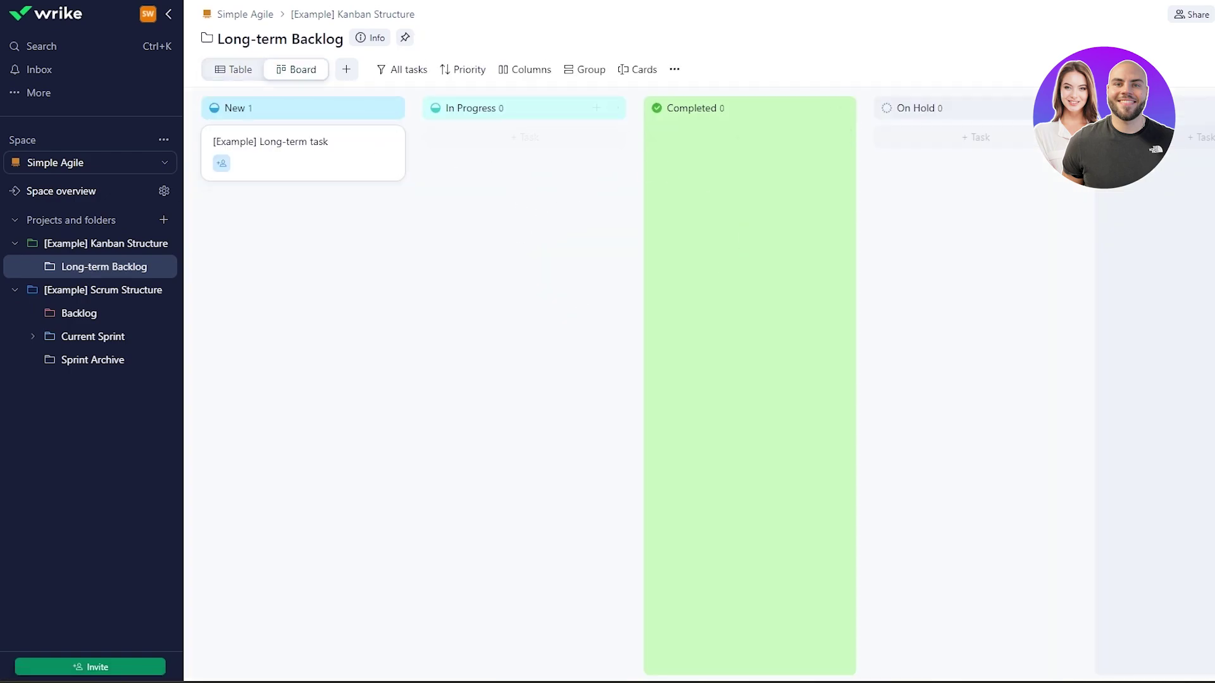
click(101, 251)
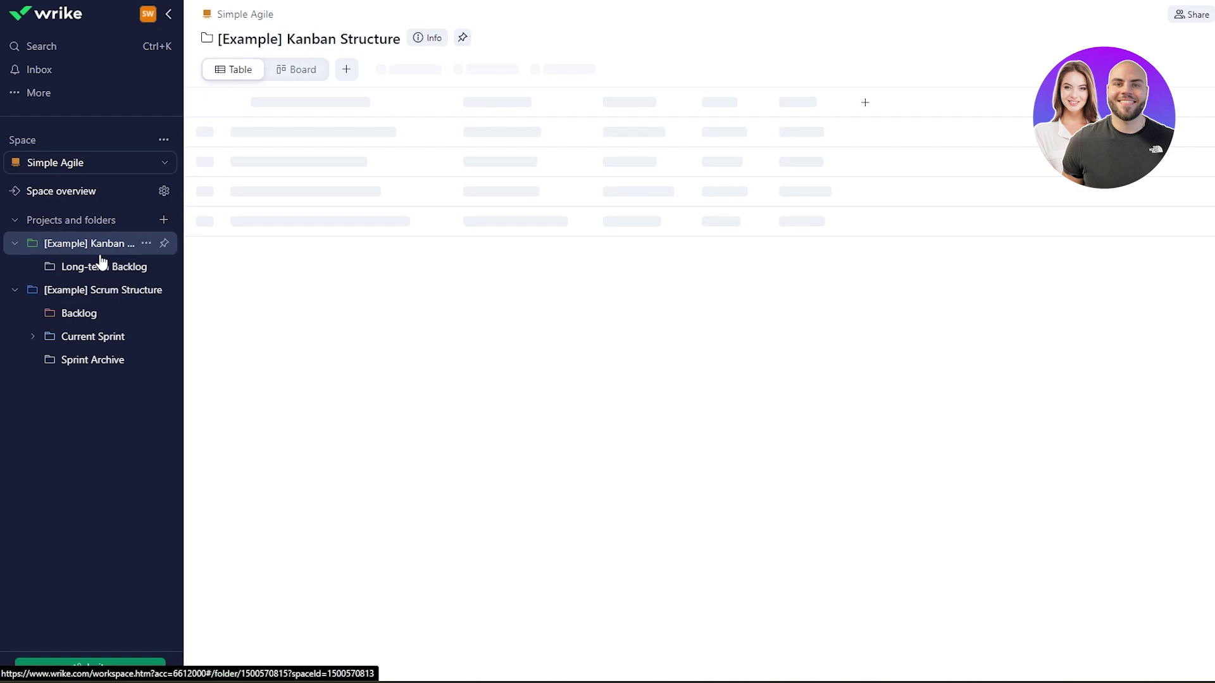
click(305, 77)
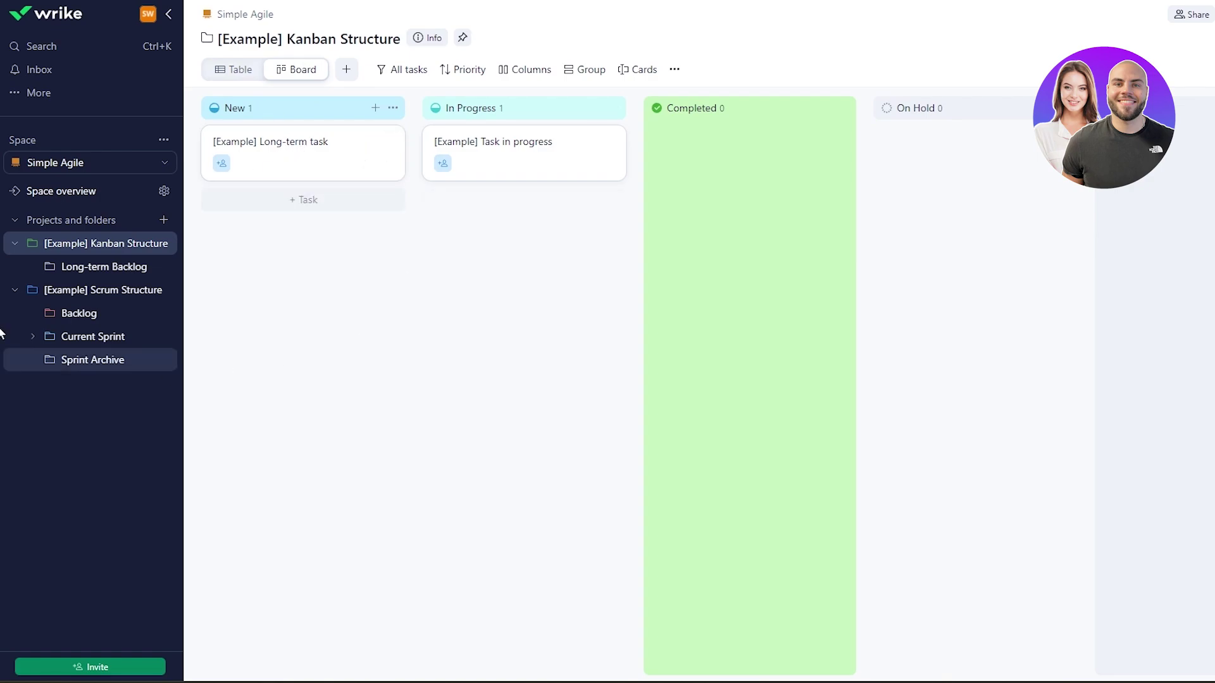
- Delete the [Example] Long-term task and add a task named Task 1 to the New column
click(292, 152)
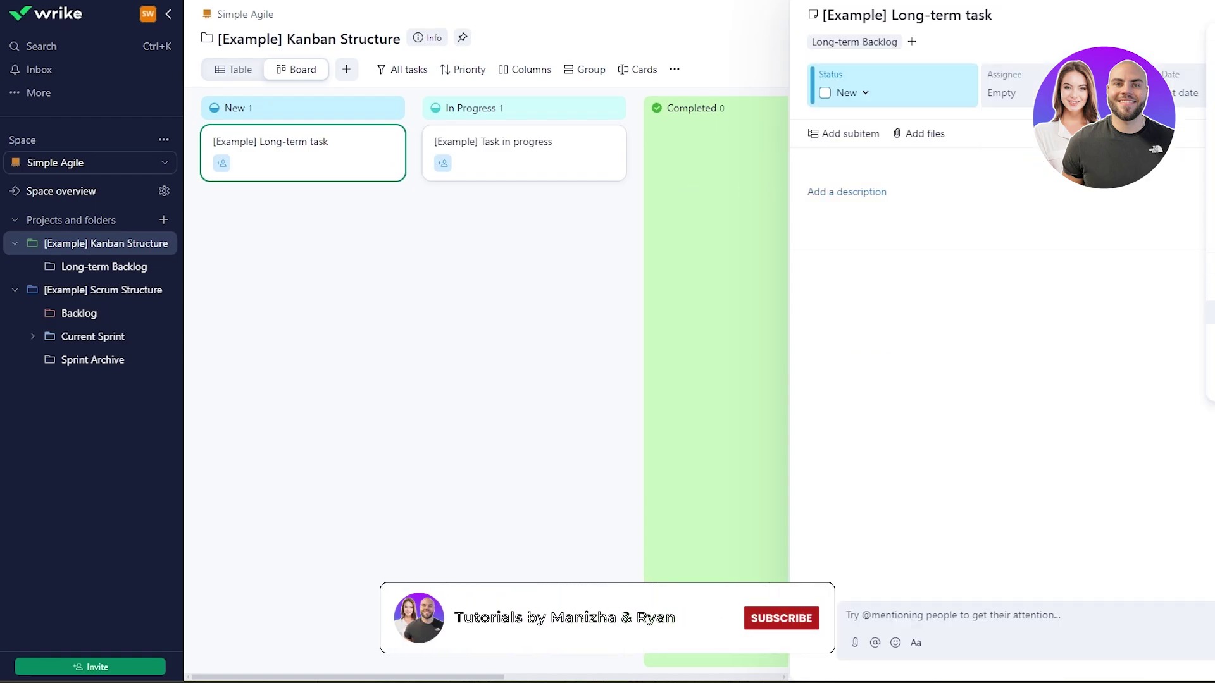
click(285, 143)
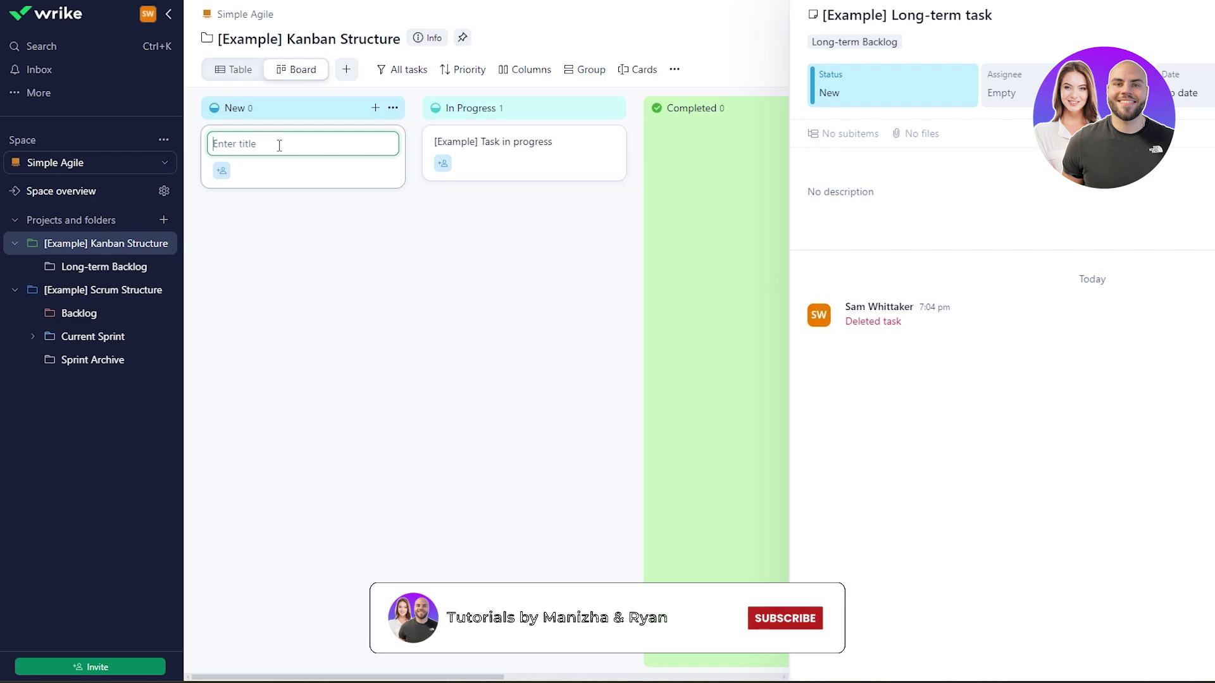
text(Task 1)
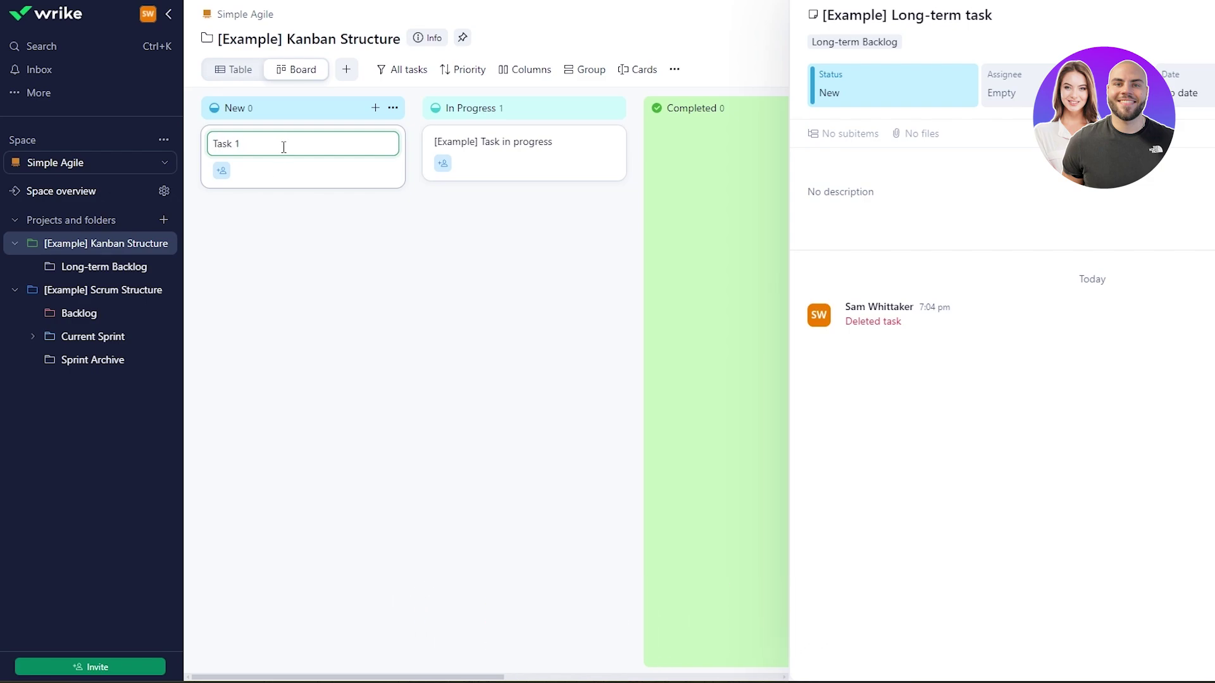
key(Return)
- Open Task 1 to review its status and assignee options, including the email invitation form, without changing anything
click(294, 152)
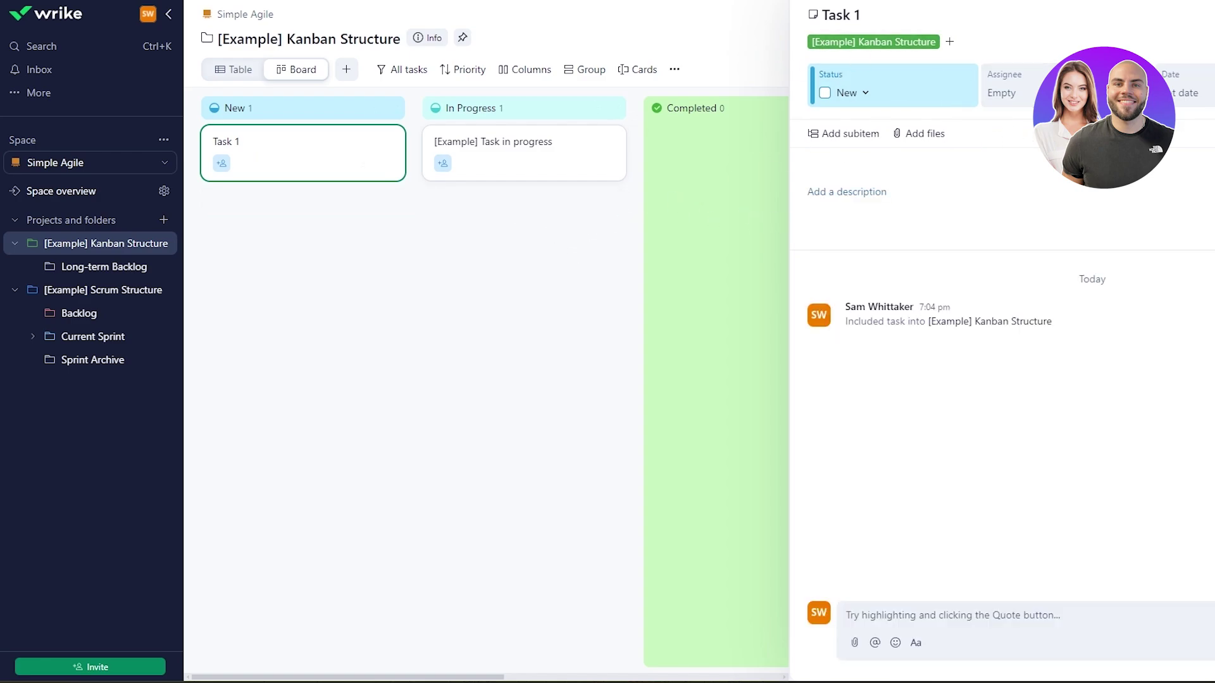
click(848, 93)
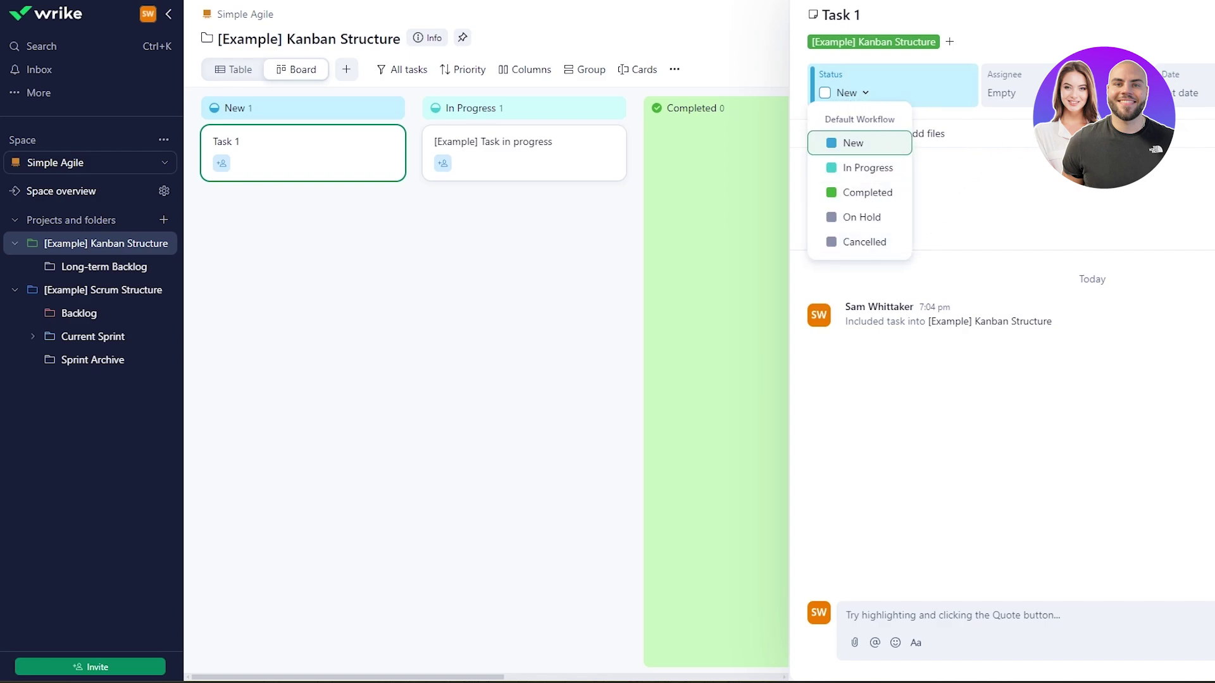
key(Escape)
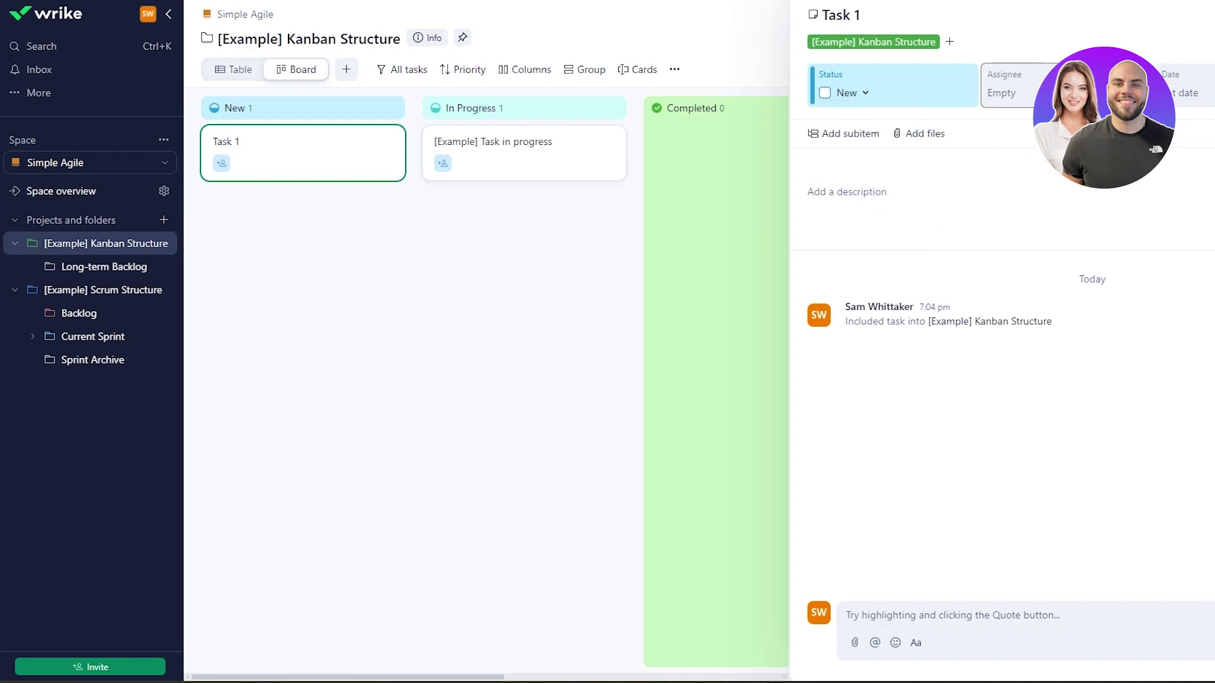
click(1009, 92)
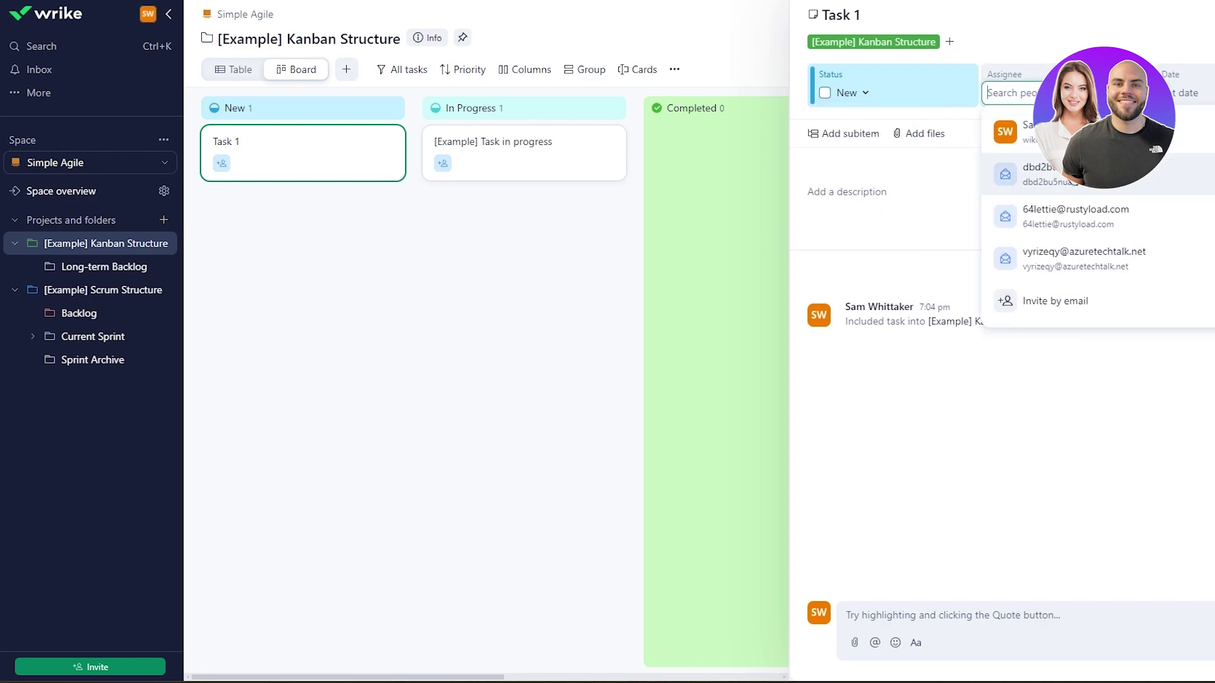
click(1126, 297)
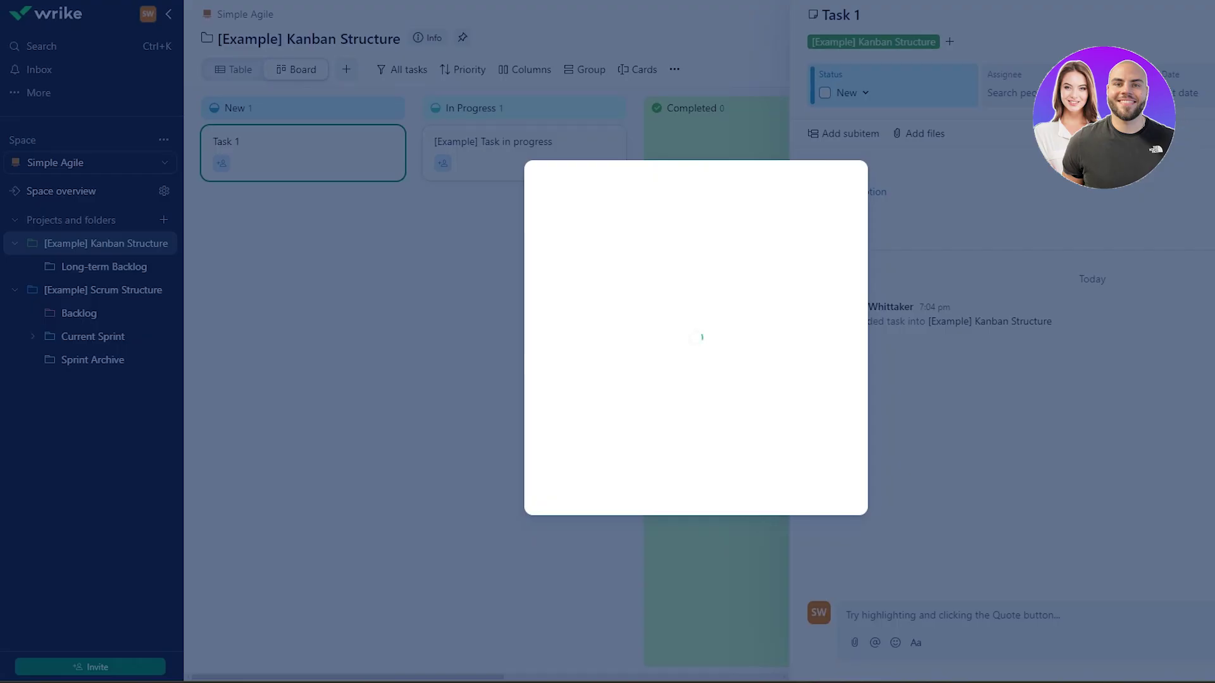
click(536, 322)
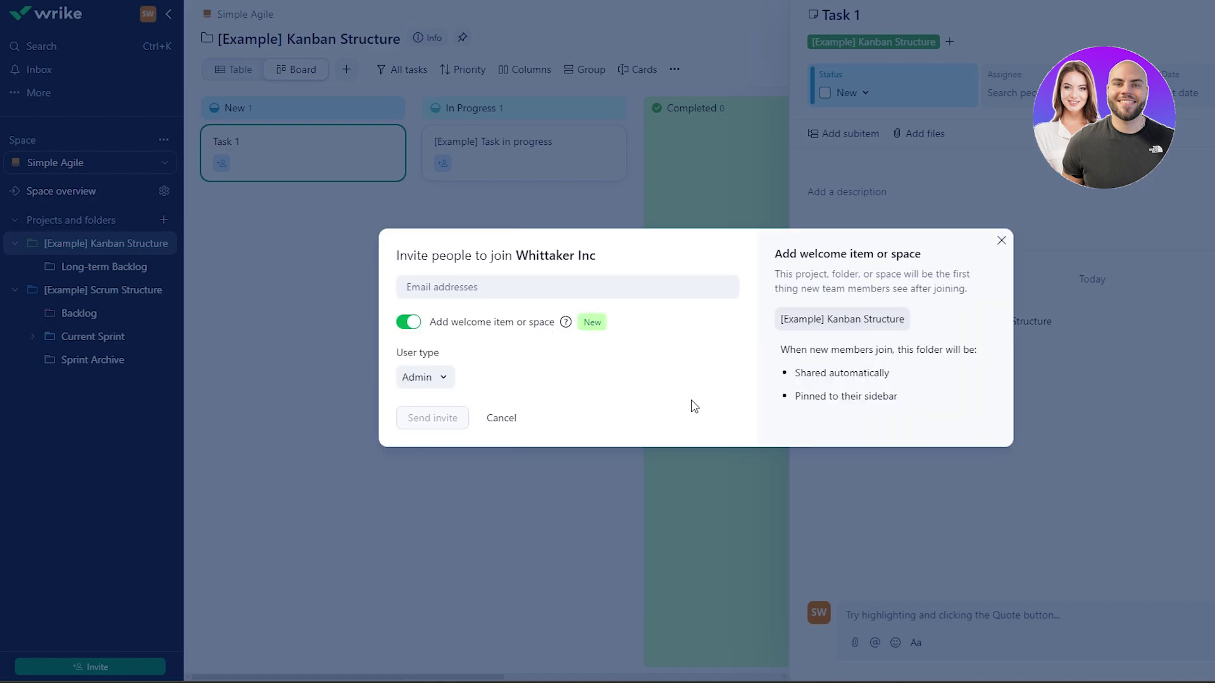
click(501, 418)
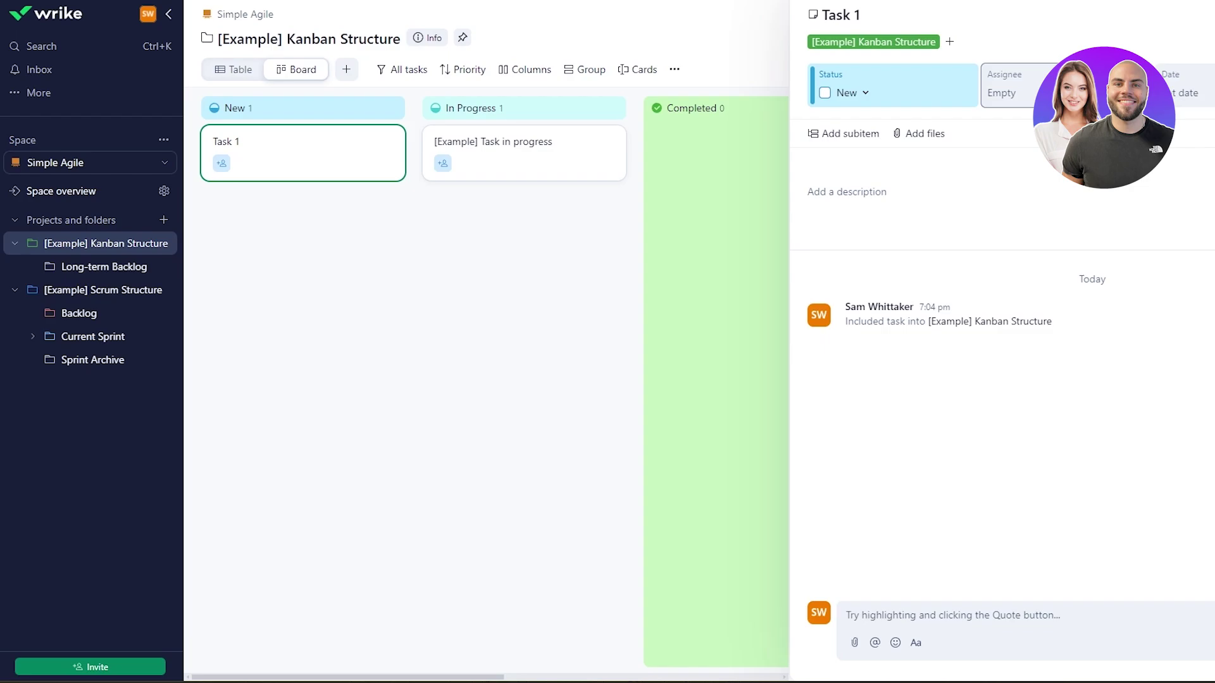
- Schedule Task 1 with start date 09/26/2024 and due date 09/27/2024
click(1180, 93)
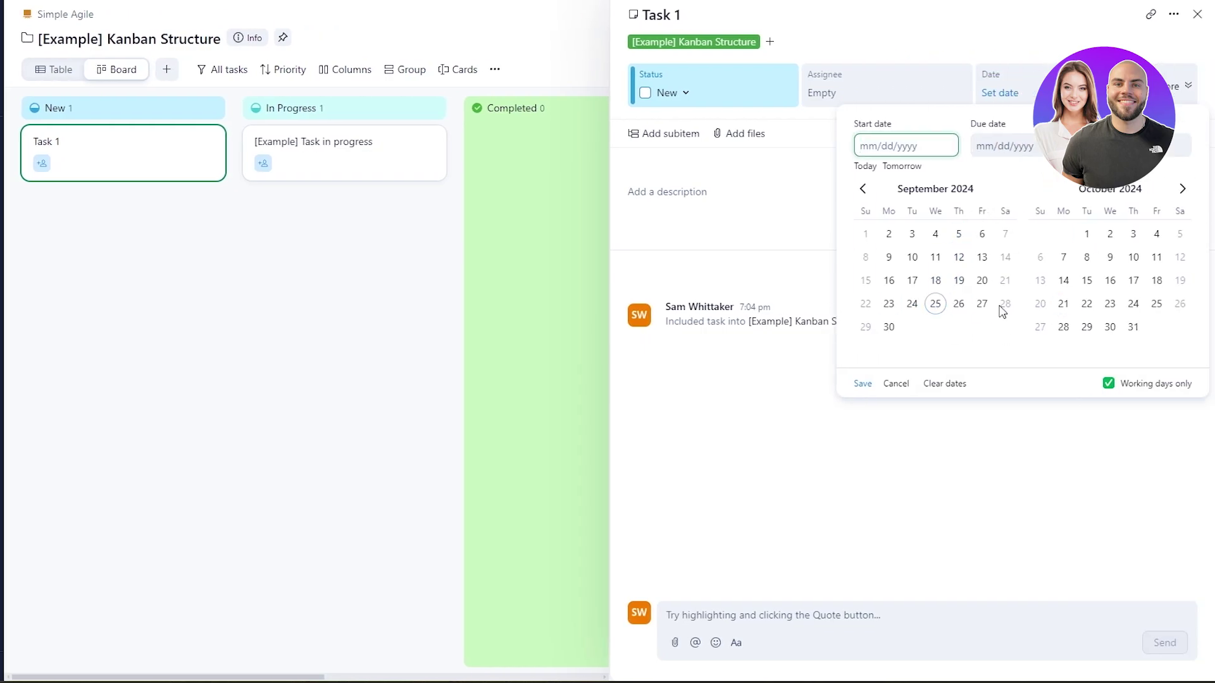
click(936, 311)
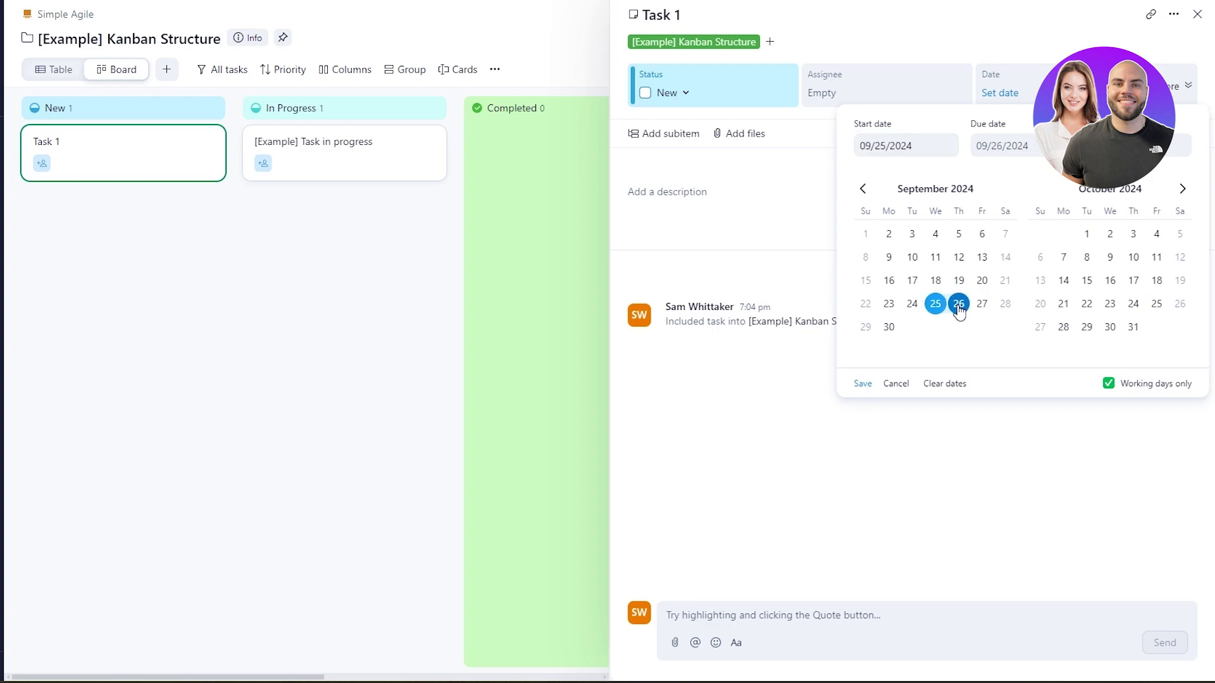
click(966, 315)
click(960, 313)
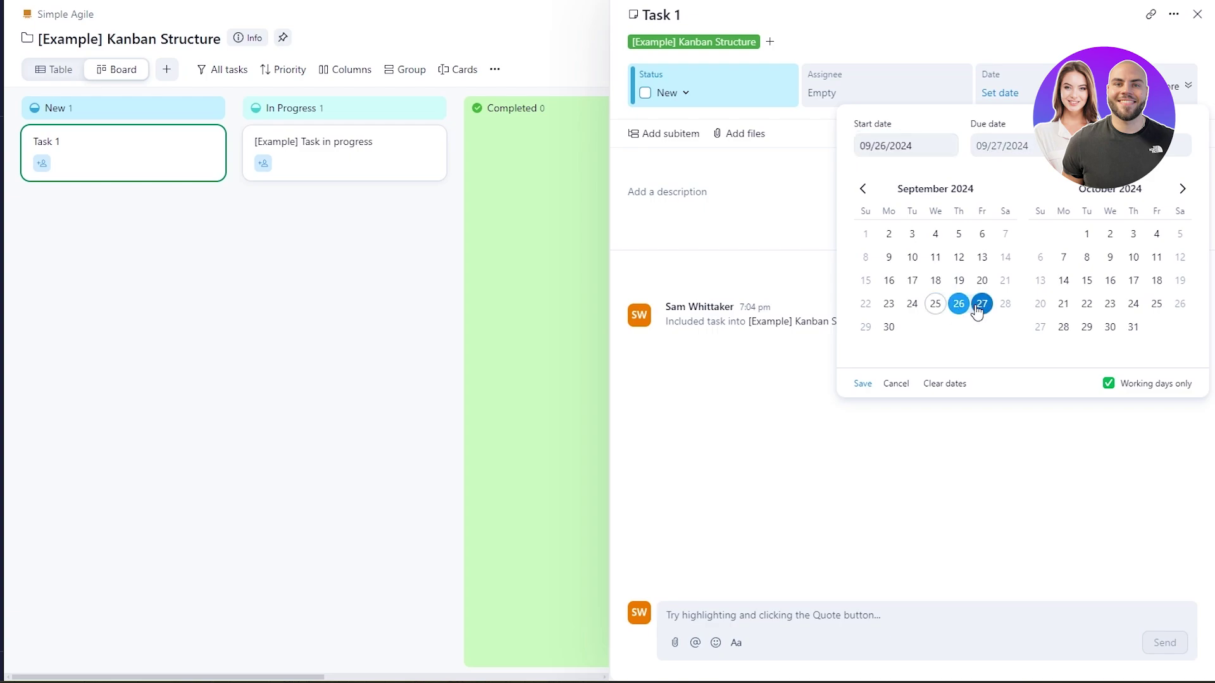
click(981, 307)
click(983, 438)
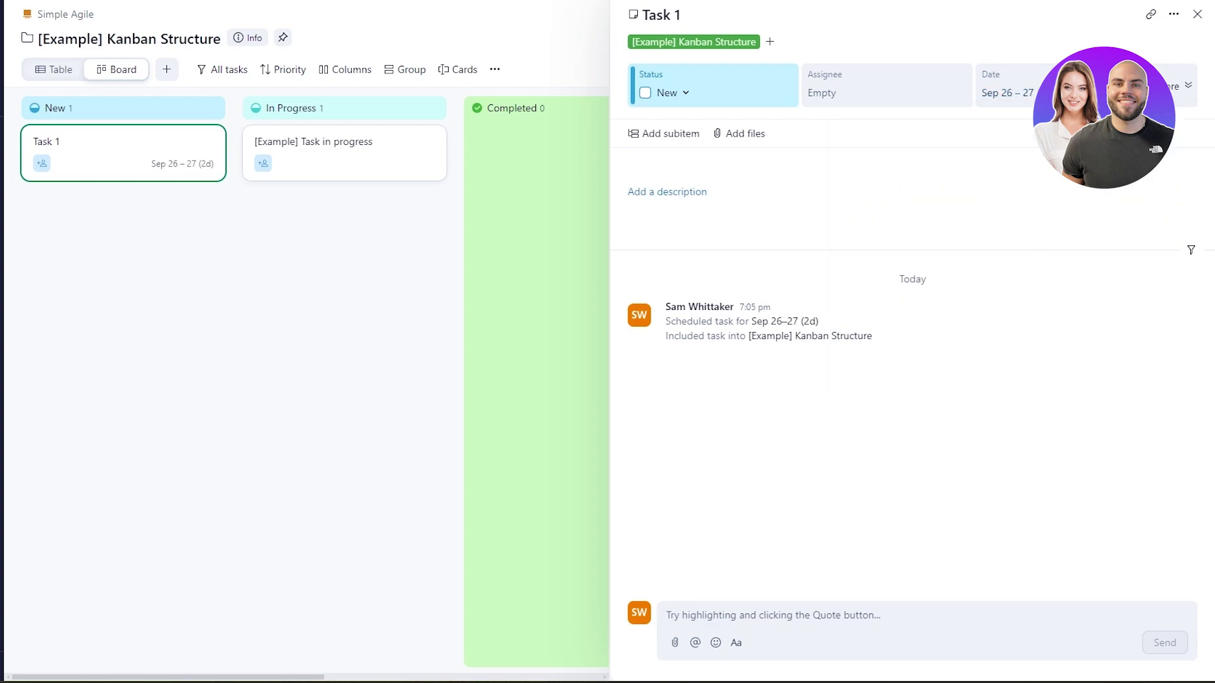
- Show Task 1's additional fields and set its importance to High
click(1189, 92)
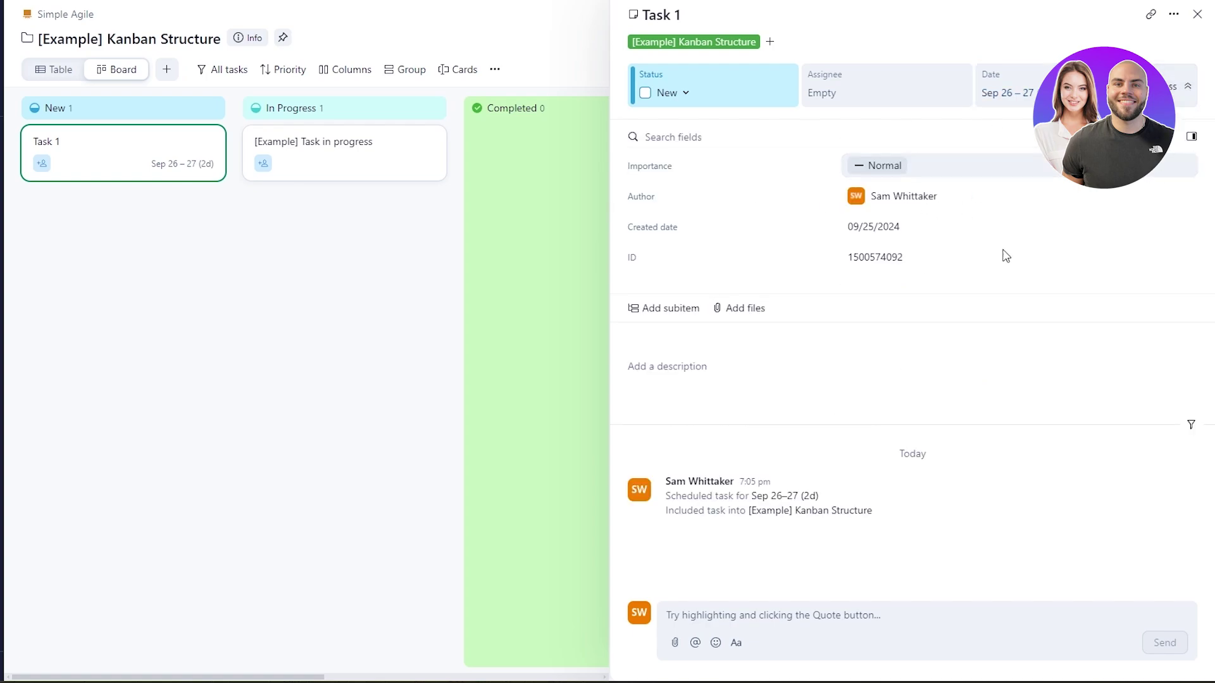
click(872, 169)
click(893, 197)
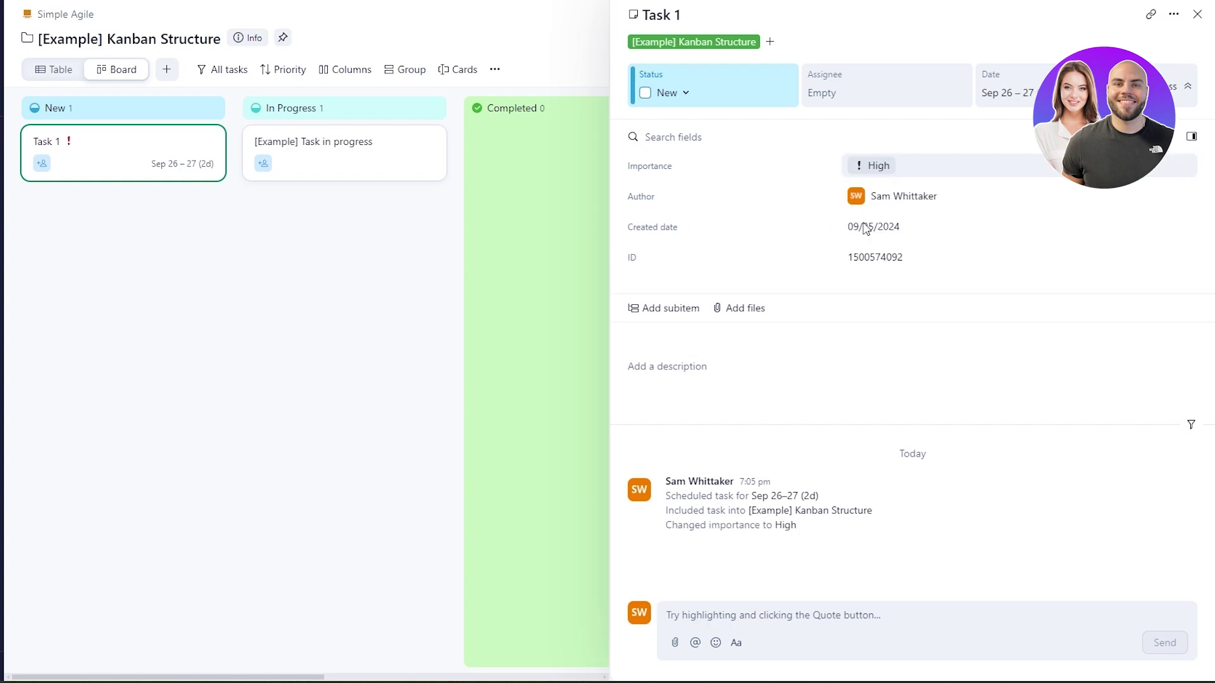
- Look at Task 1's subitem, description and comment fields without entering anything, and close the task
click(674, 315)
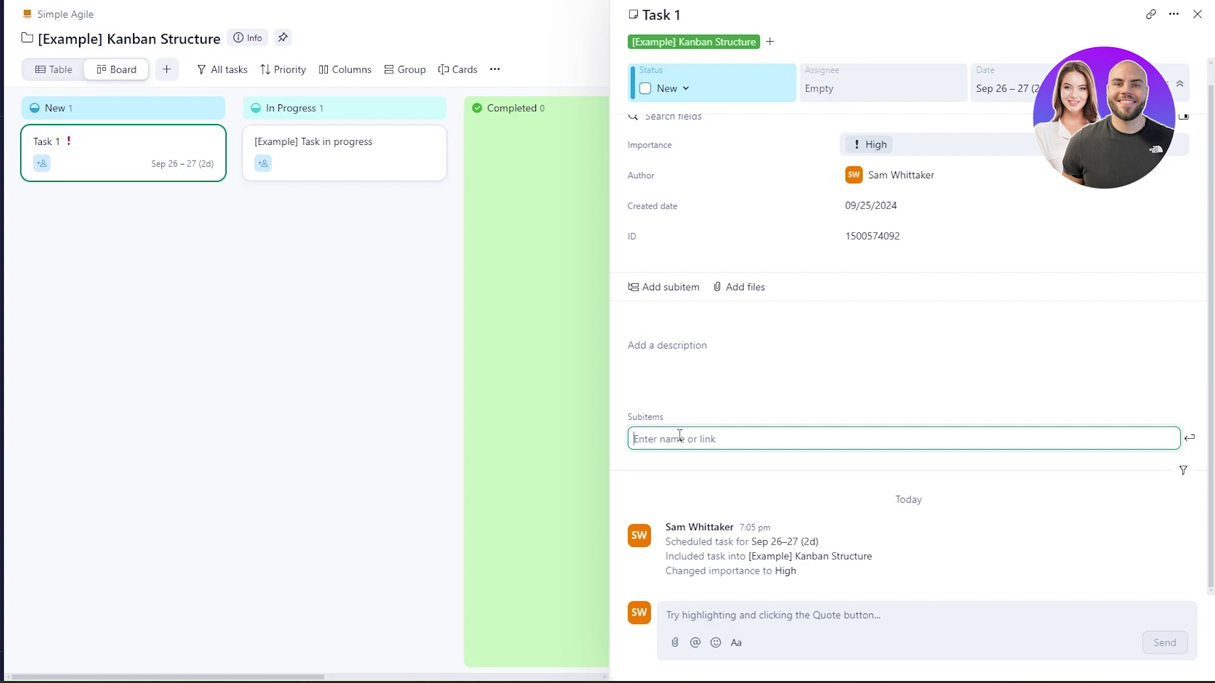
click(682, 363)
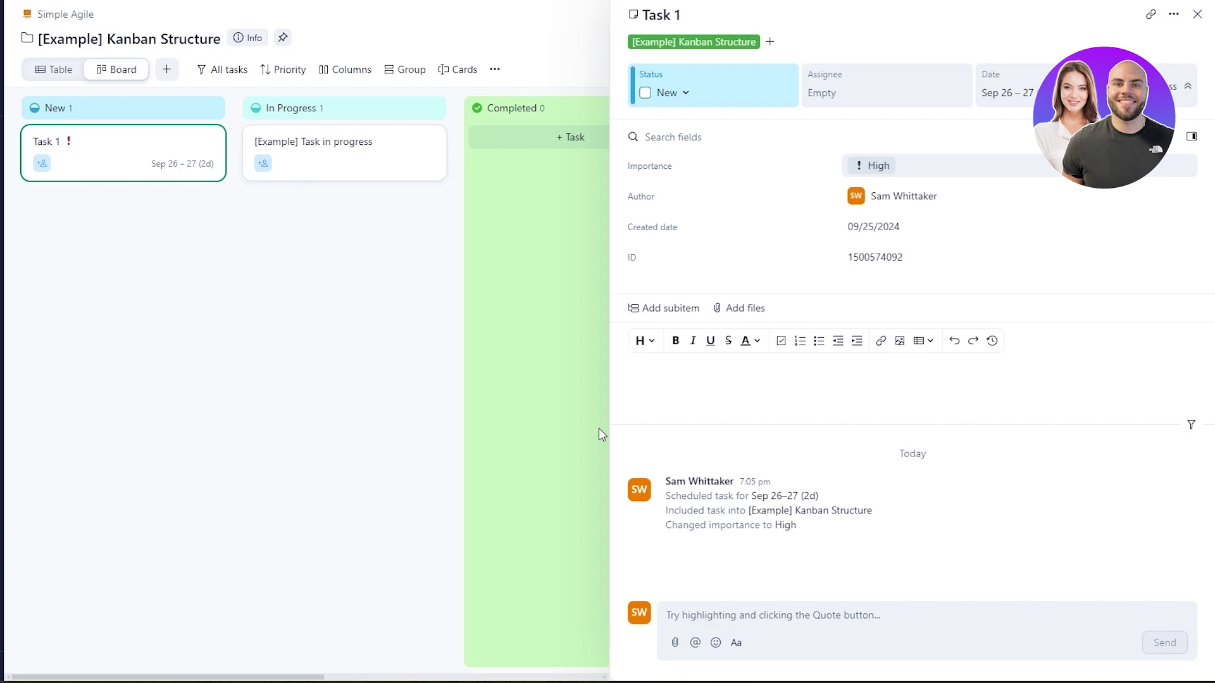
click(1089, 523)
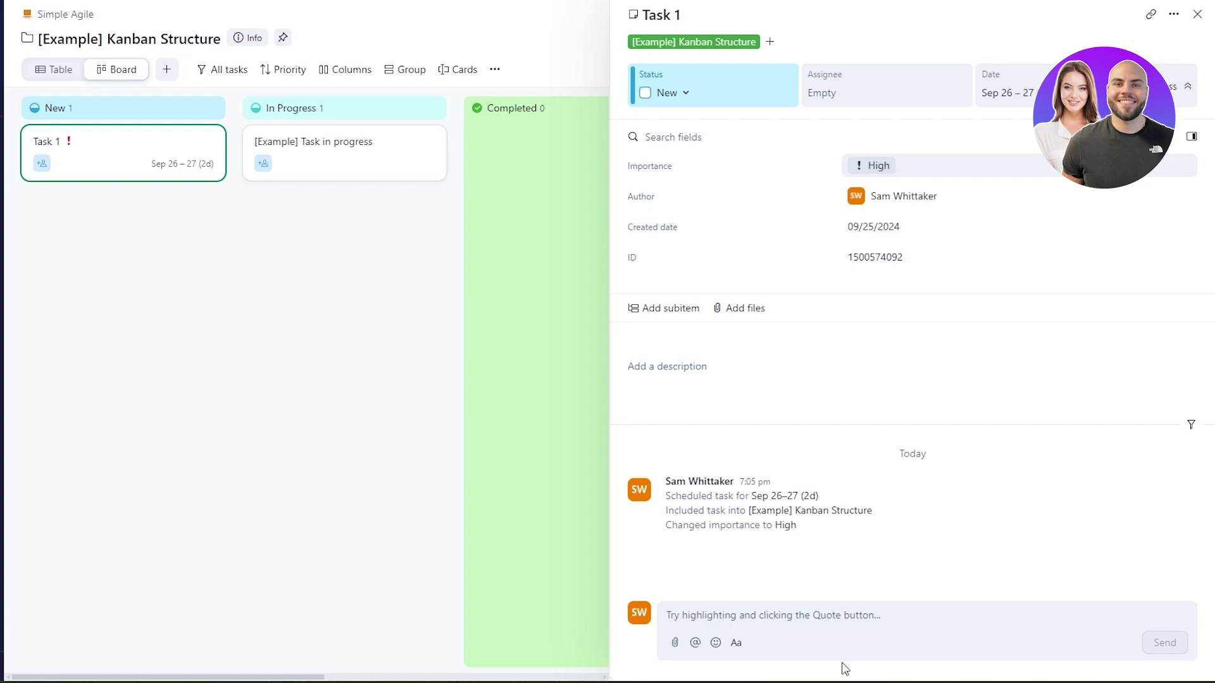
click(801, 615)
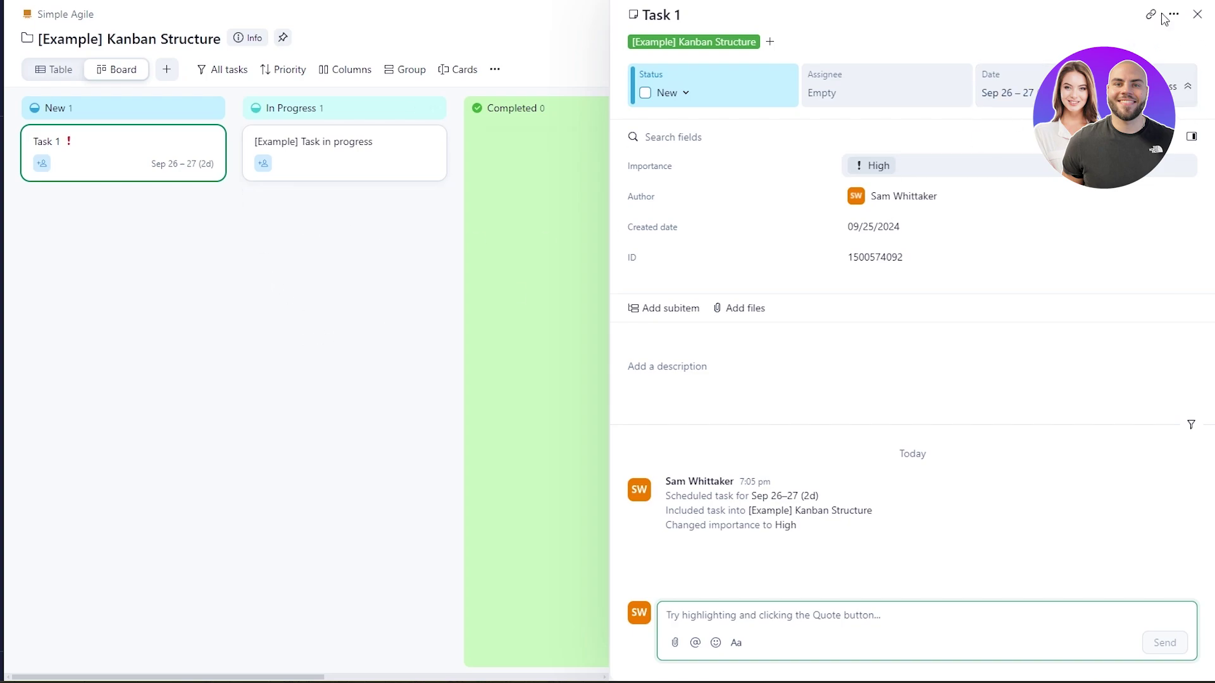
click(1197, 14)
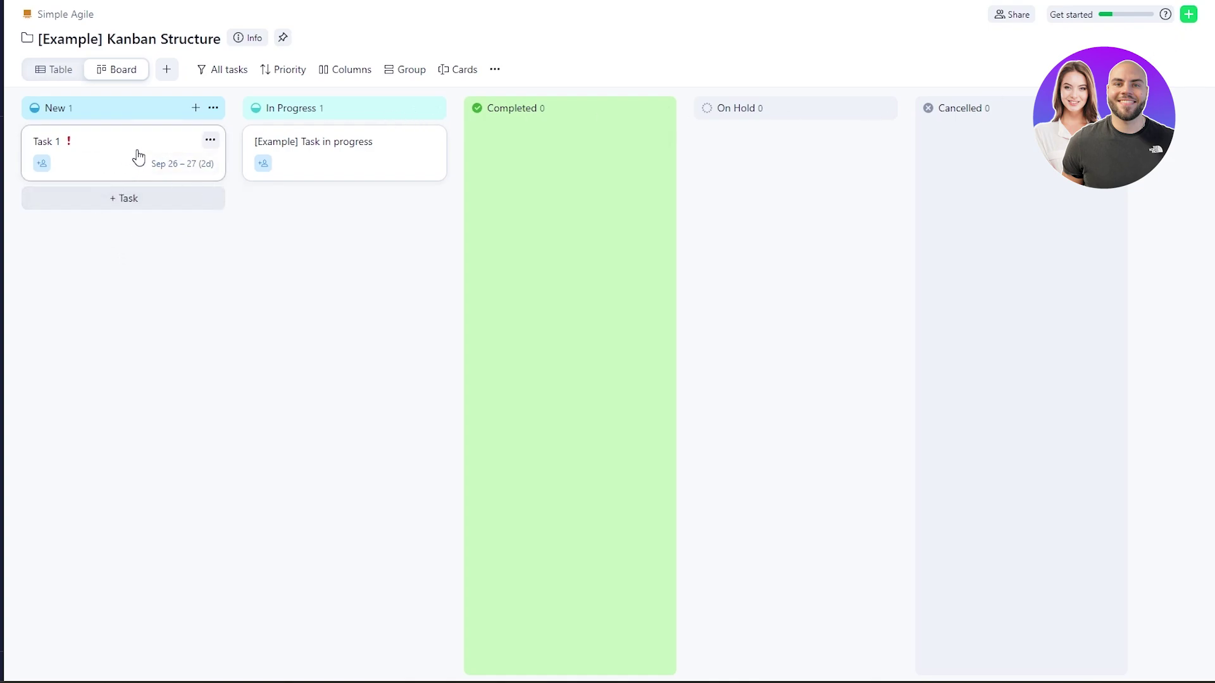
mouse_move(95, 157)
mouse_down()
mouse_move(610, 144)
mouse_move(936, 155)
mouse_move(88, 156)
mouse_move(104, 159)
mouse_up()
click(77, 166)
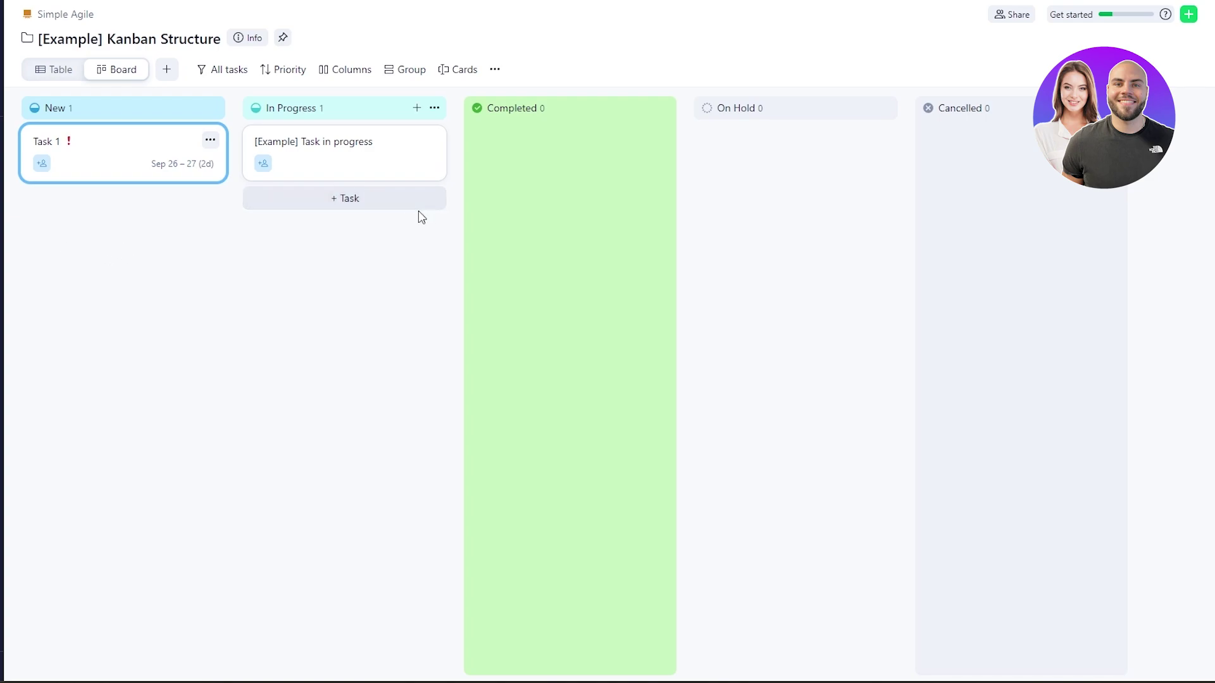
- Add a public Table view with the default name Table to the [Example] Kanban Structure folder
click(160, 78)
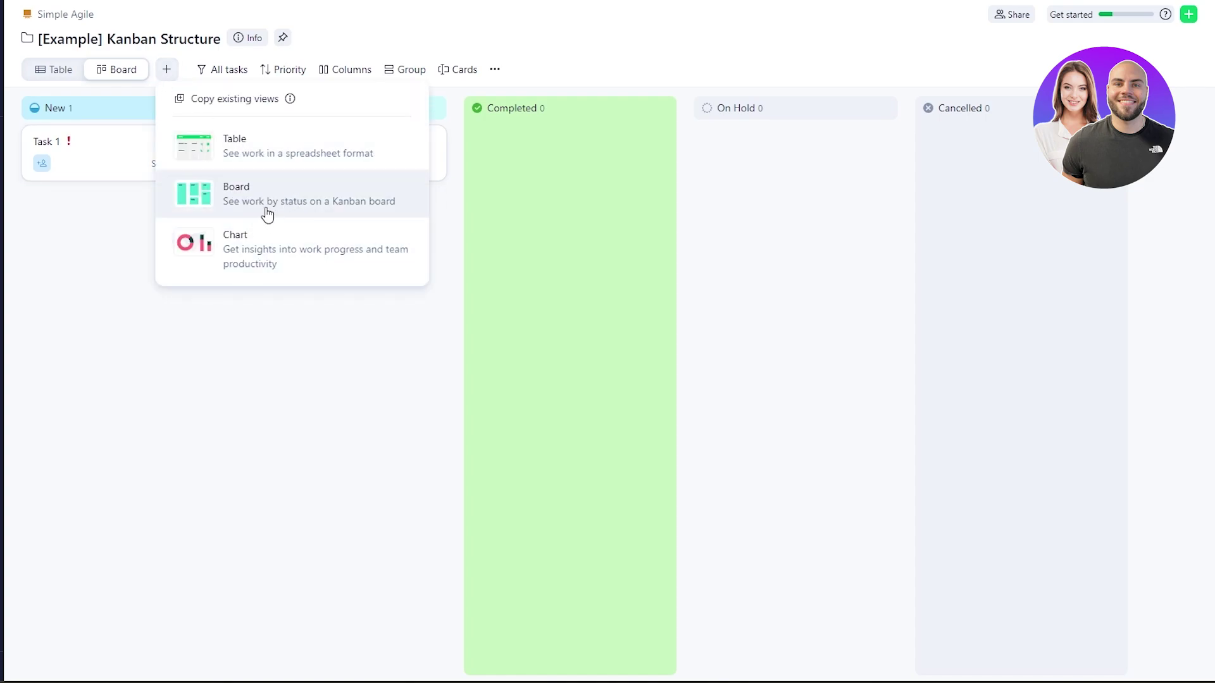
click(258, 167)
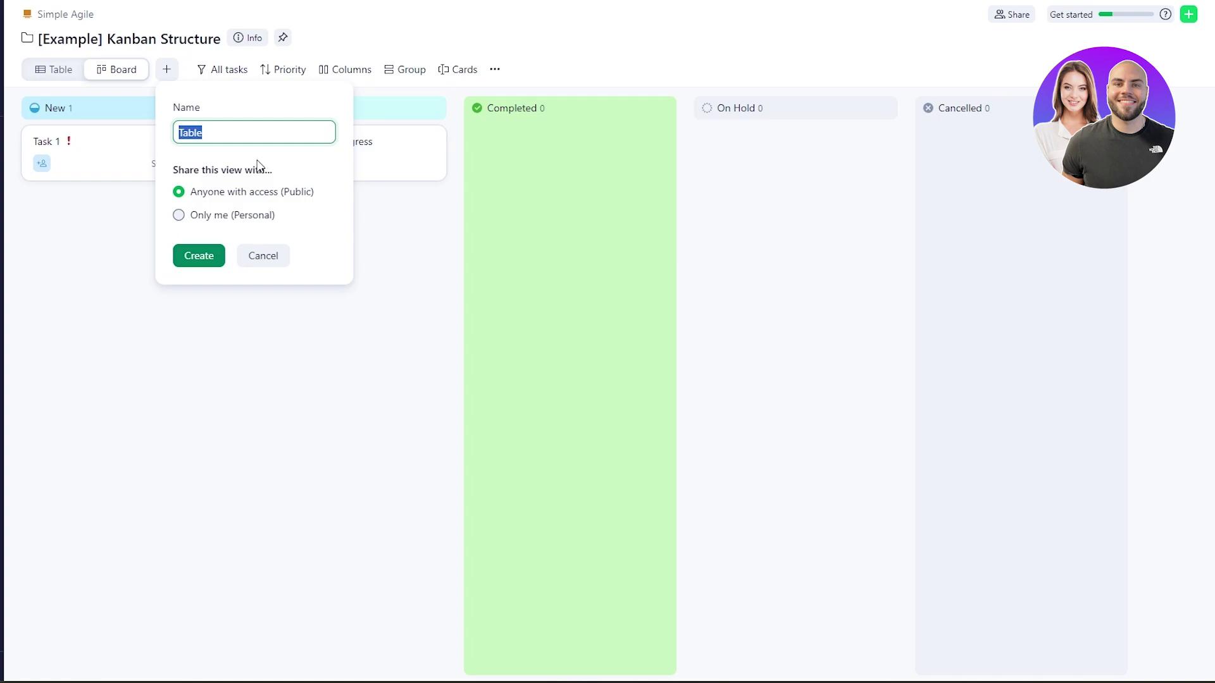
click(190, 263)
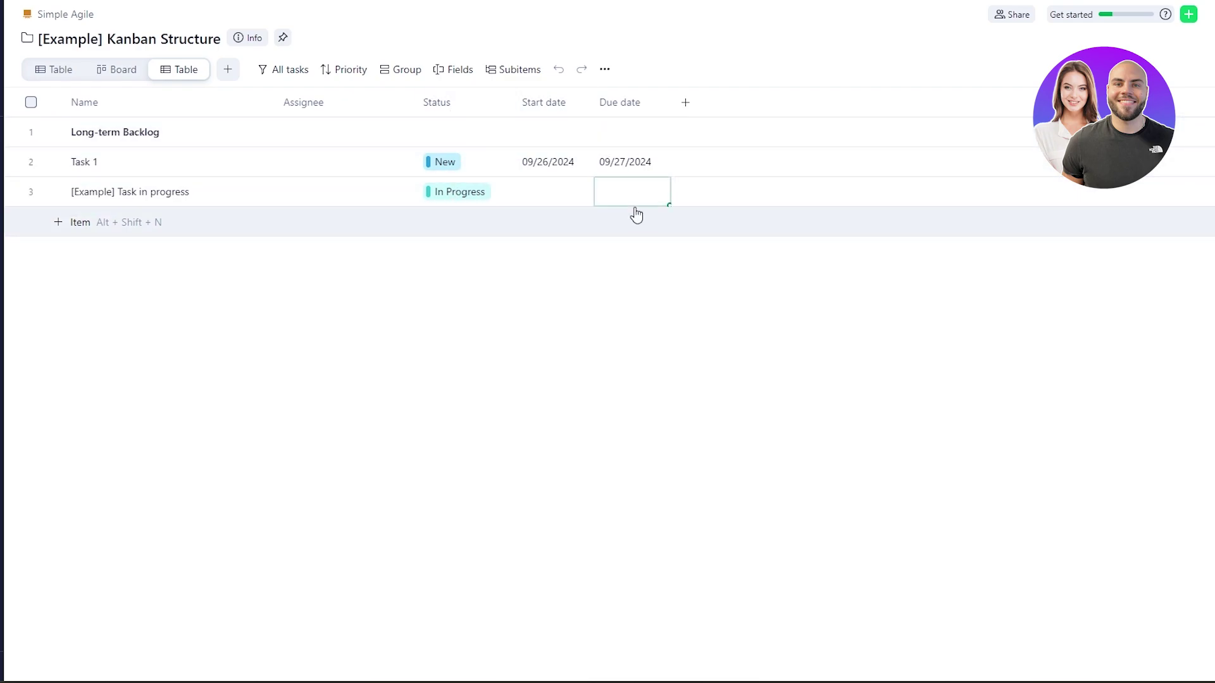
- Examine the general and schedule fields available as columns in the new Table view
click(689, 116)
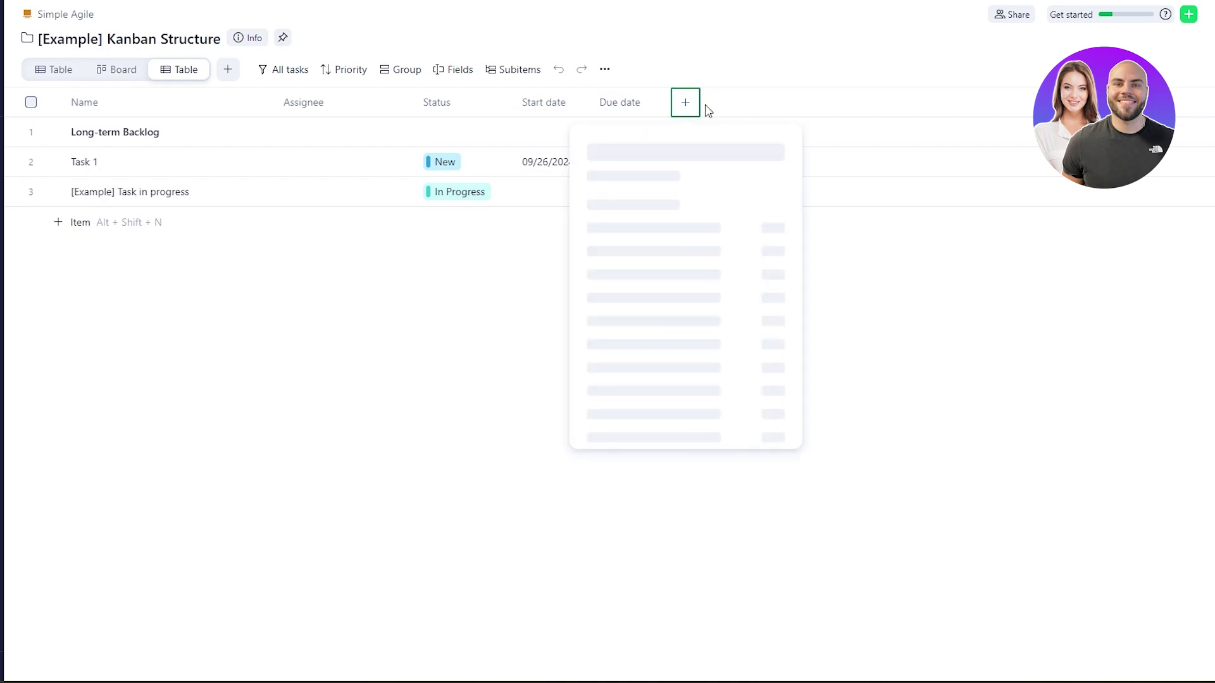
scroll(656, 225, down, 2)
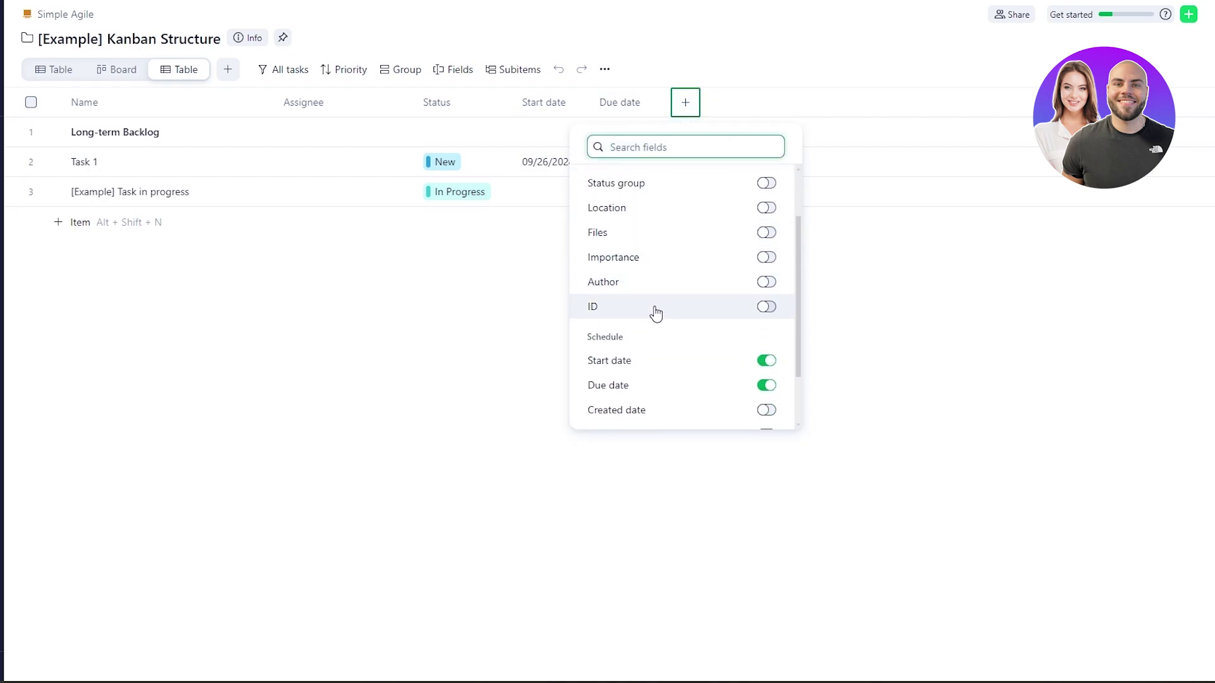
scroll(662, 322, down, 2)
scroll(748, 417, up, 4)
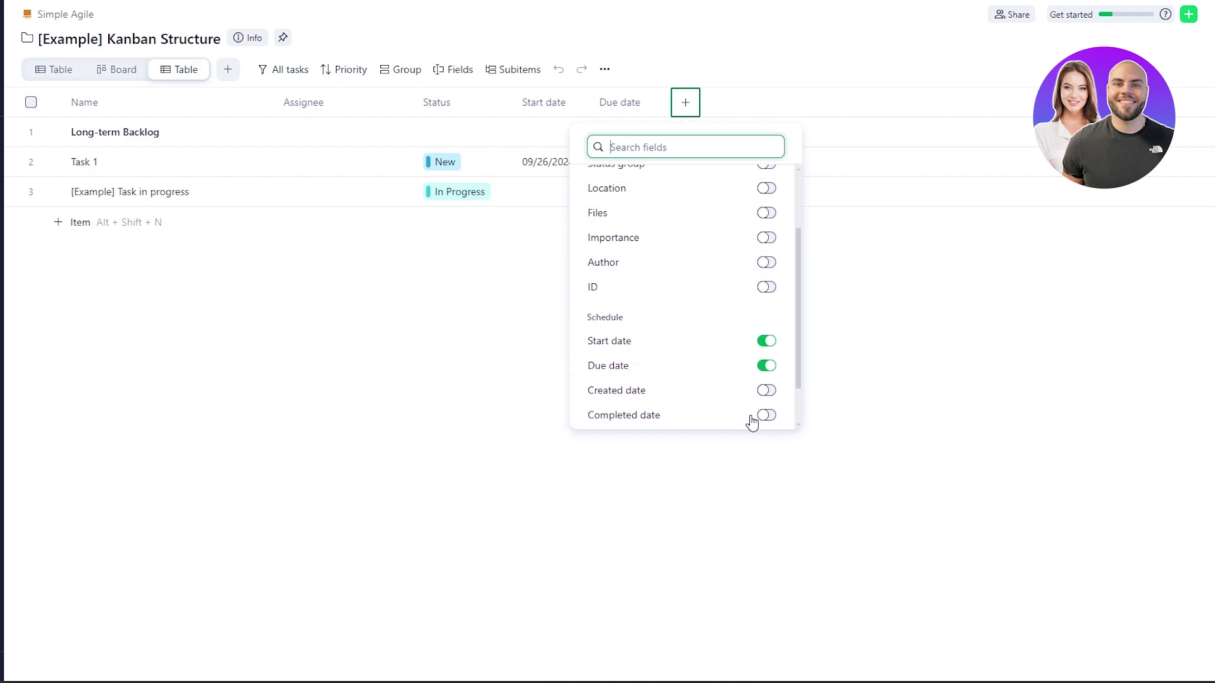
click(466, 406)
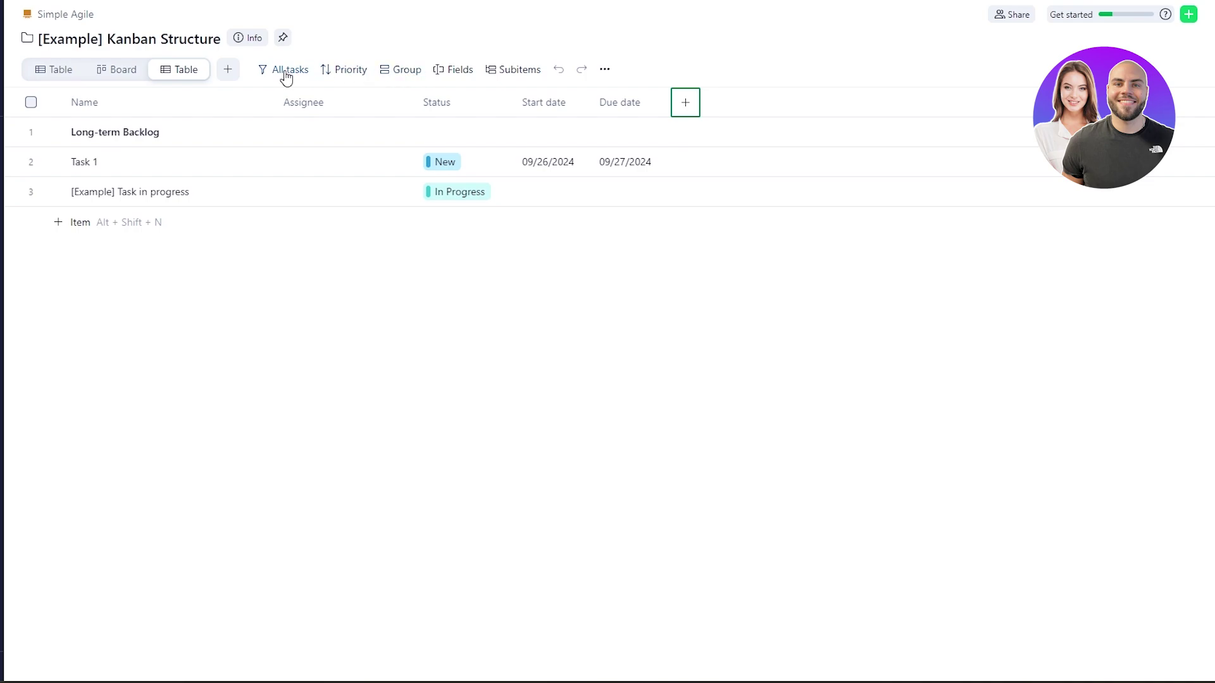
click(459, 72)
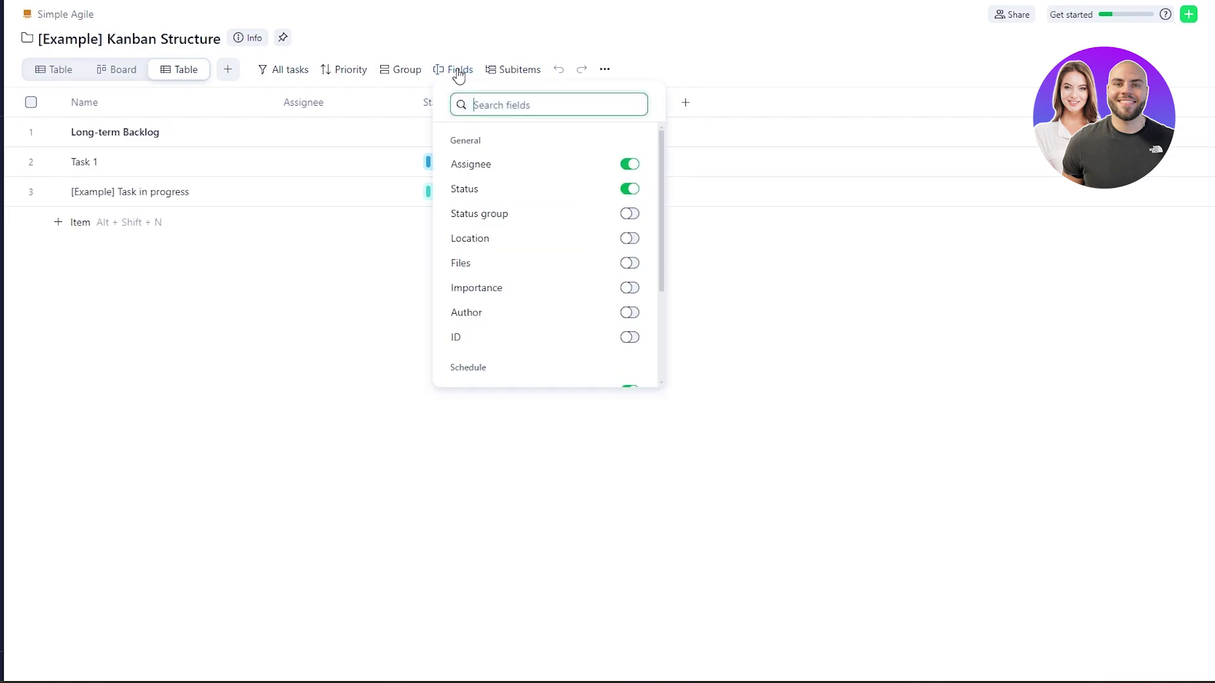
scroll(534, 312, down, 3)
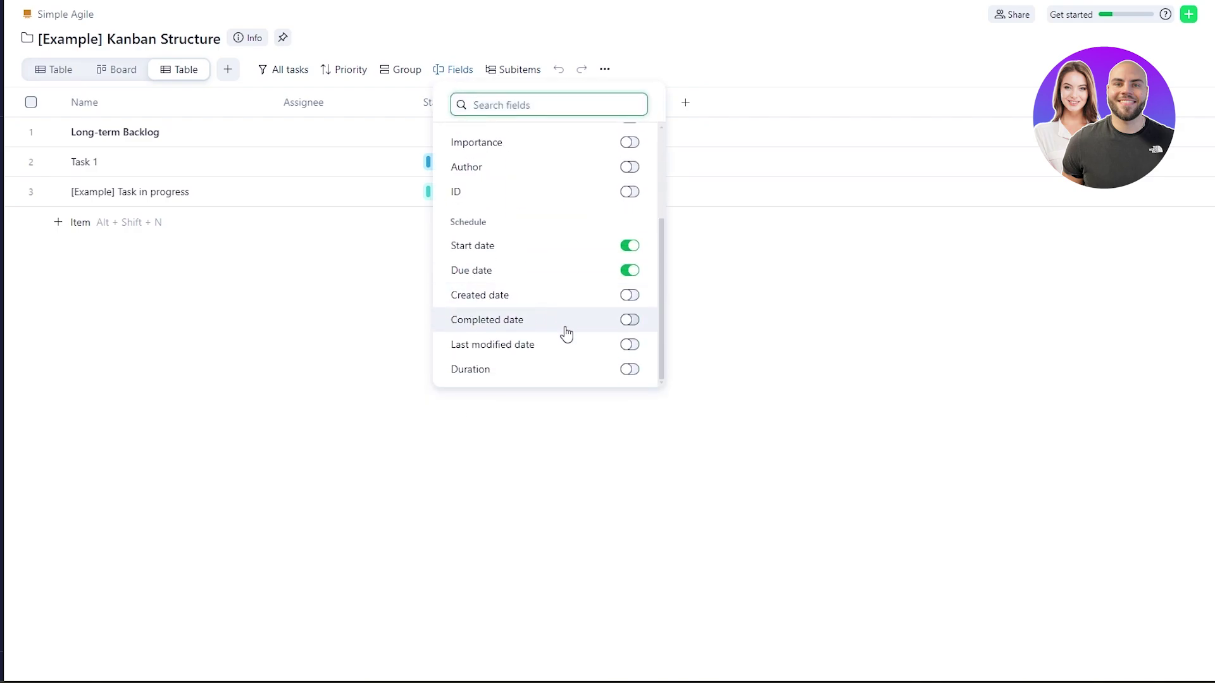
- Close the column field list and create a new space from the Structured Projects template
scroll(574, 319, up, 3)
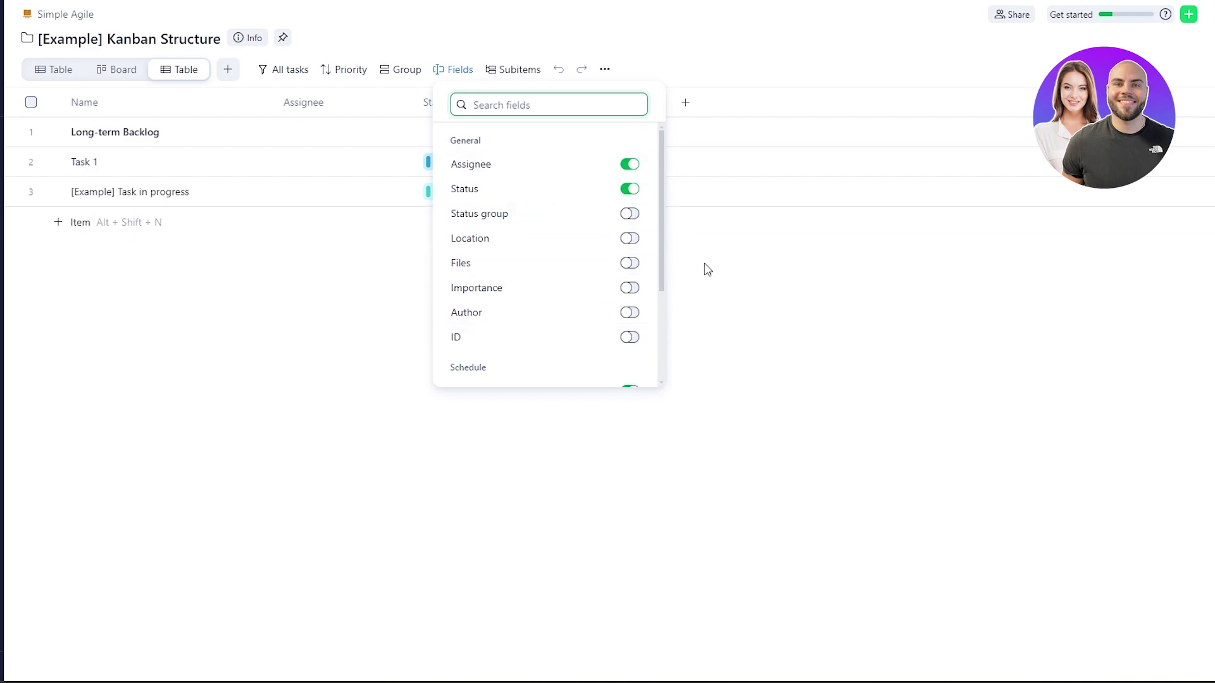
click(720, 291)
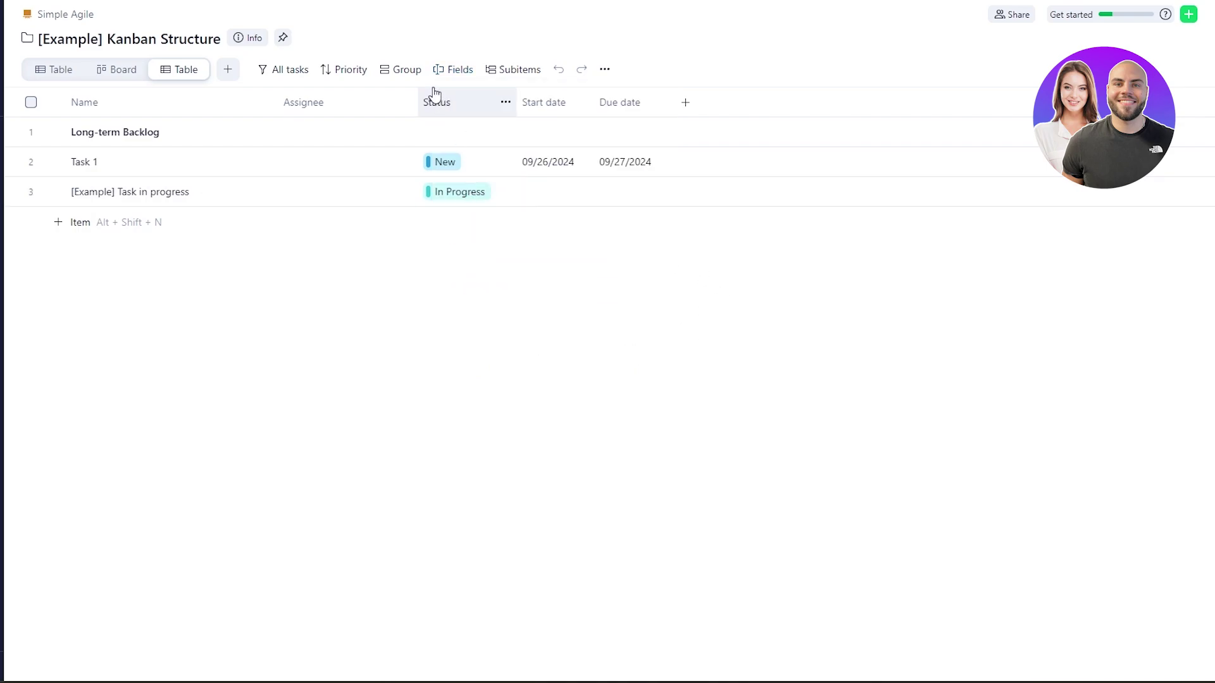
click(113, 10)
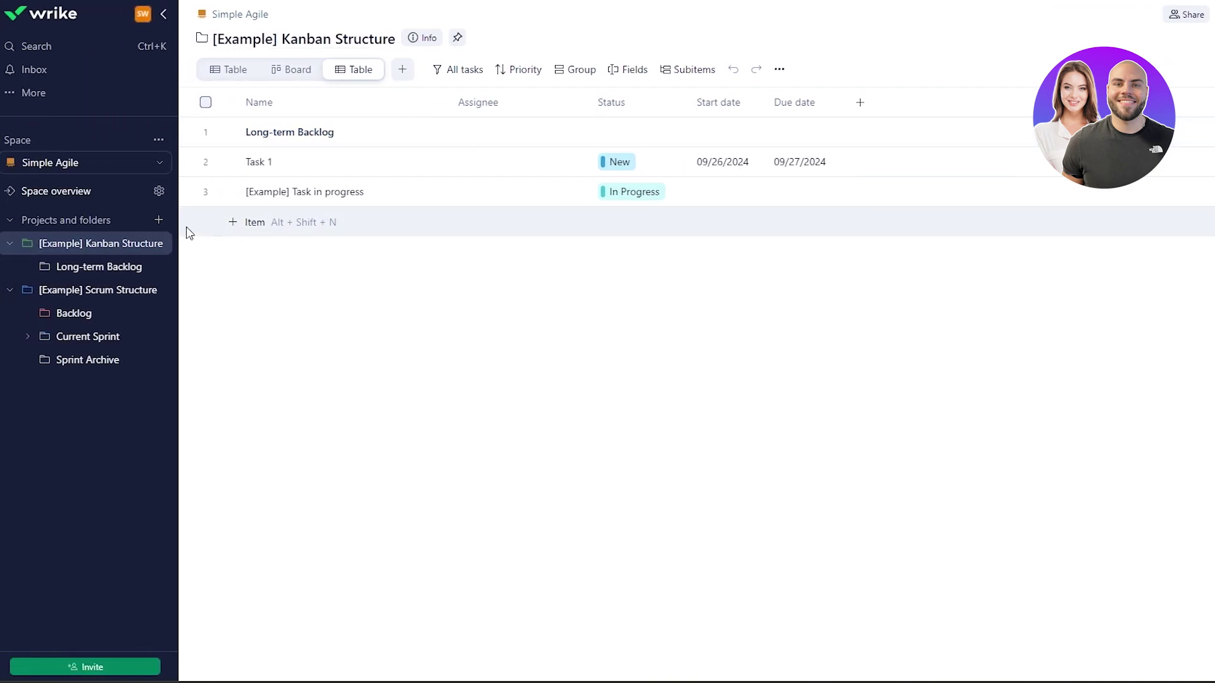
click(136, 167)
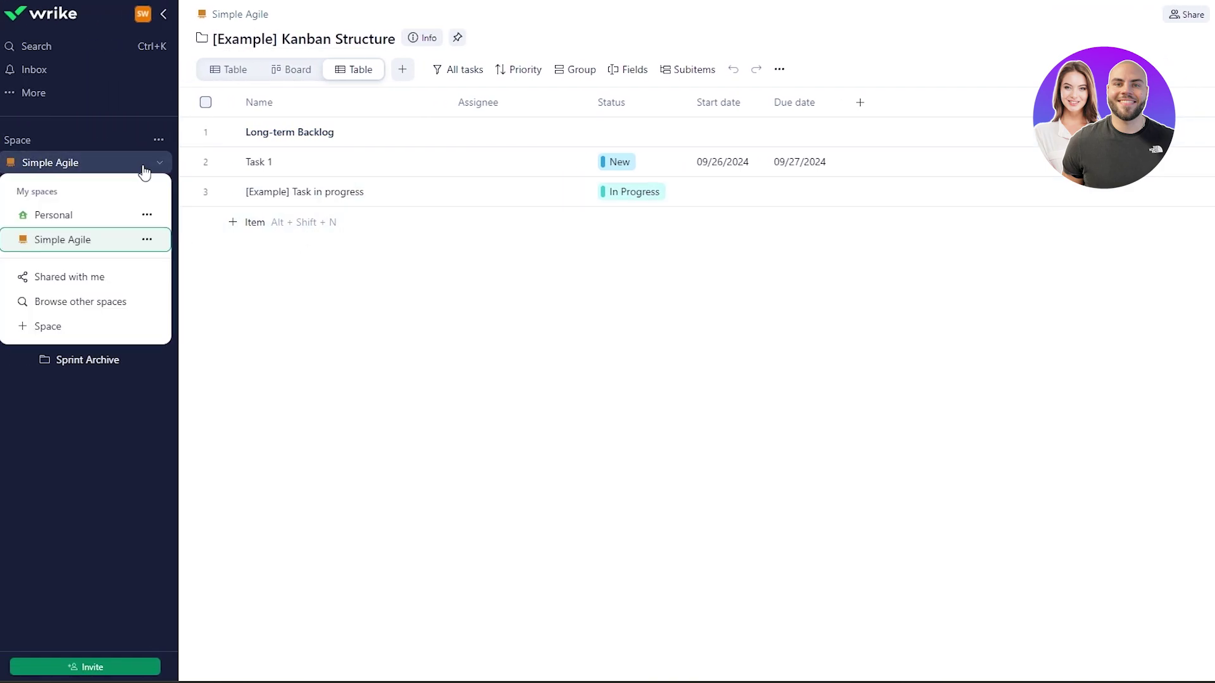
click(94, 326)
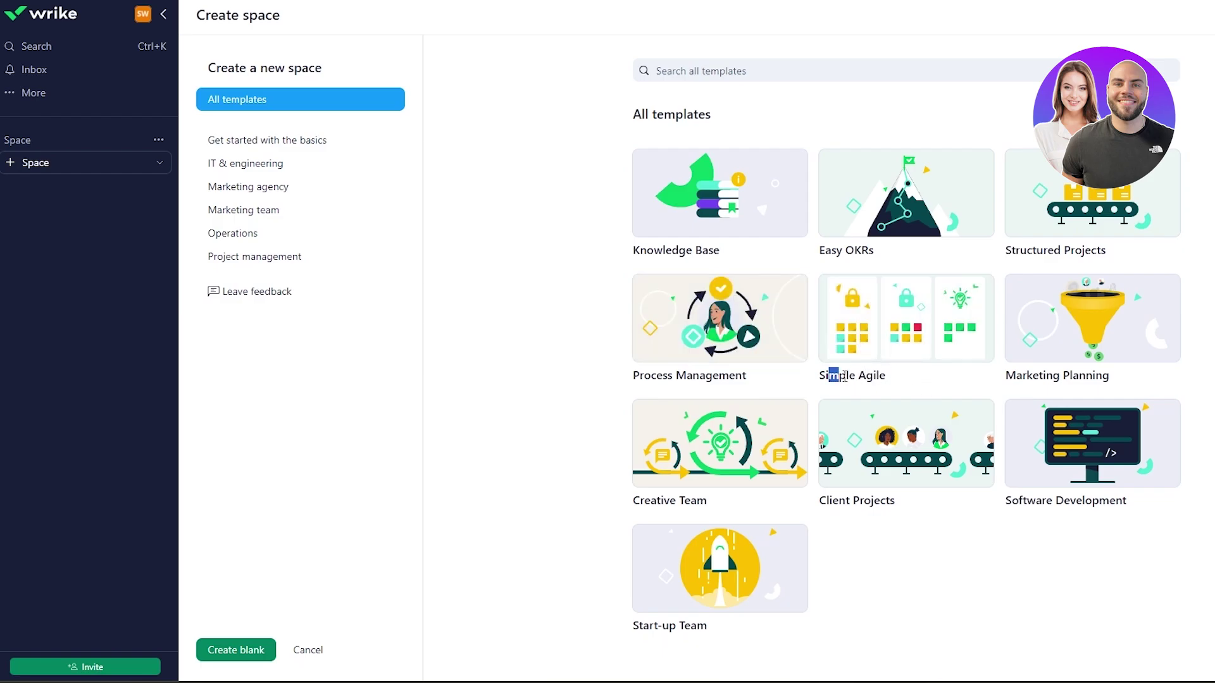
drag(844, 376, 885, 376)
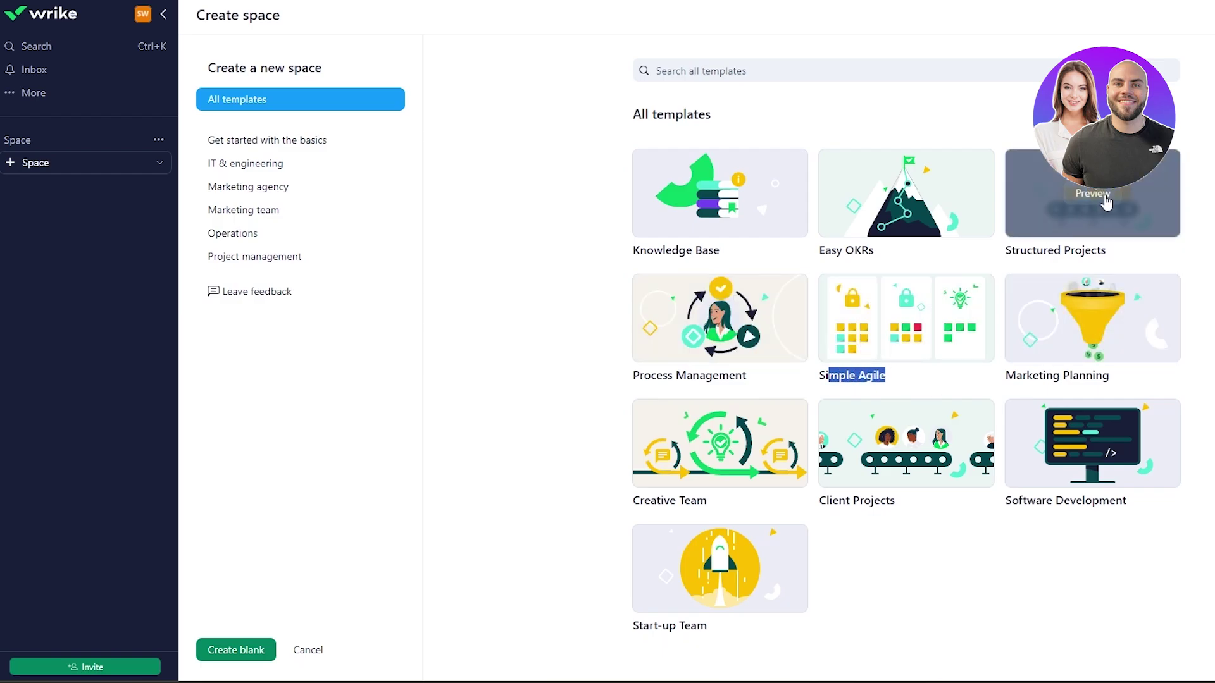
click(1106, 202)
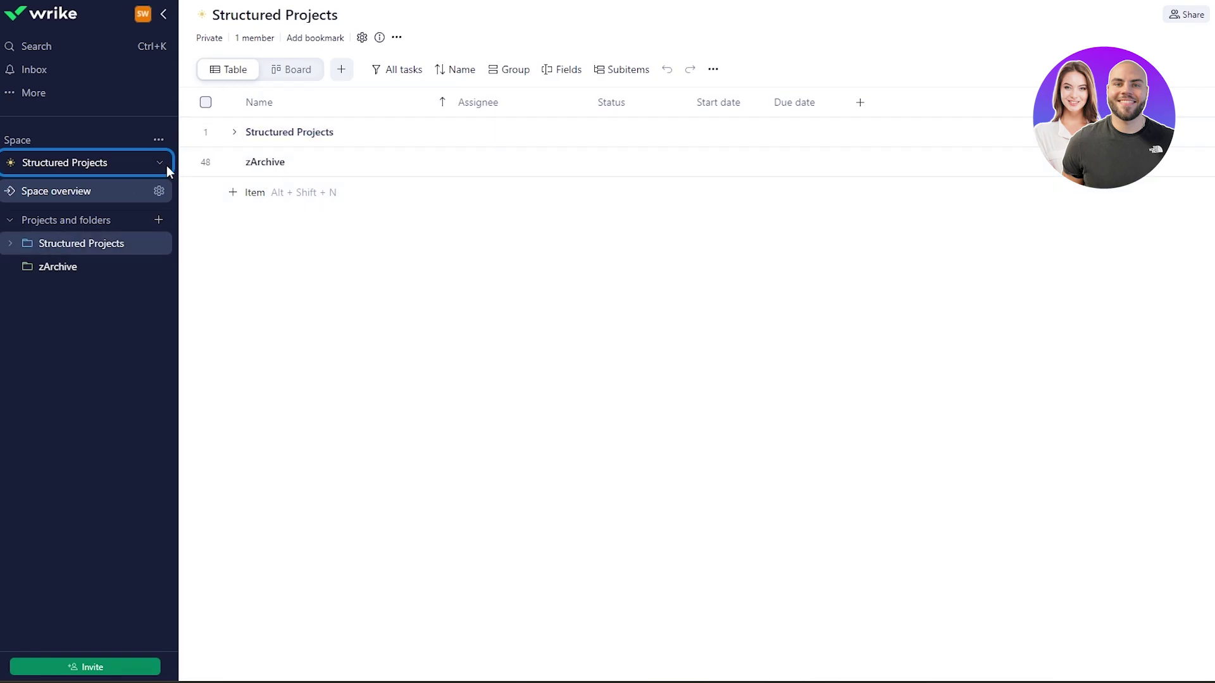
- Show the Structured Projects space as a board and look through the task cards in its status columns
click(295, 71)
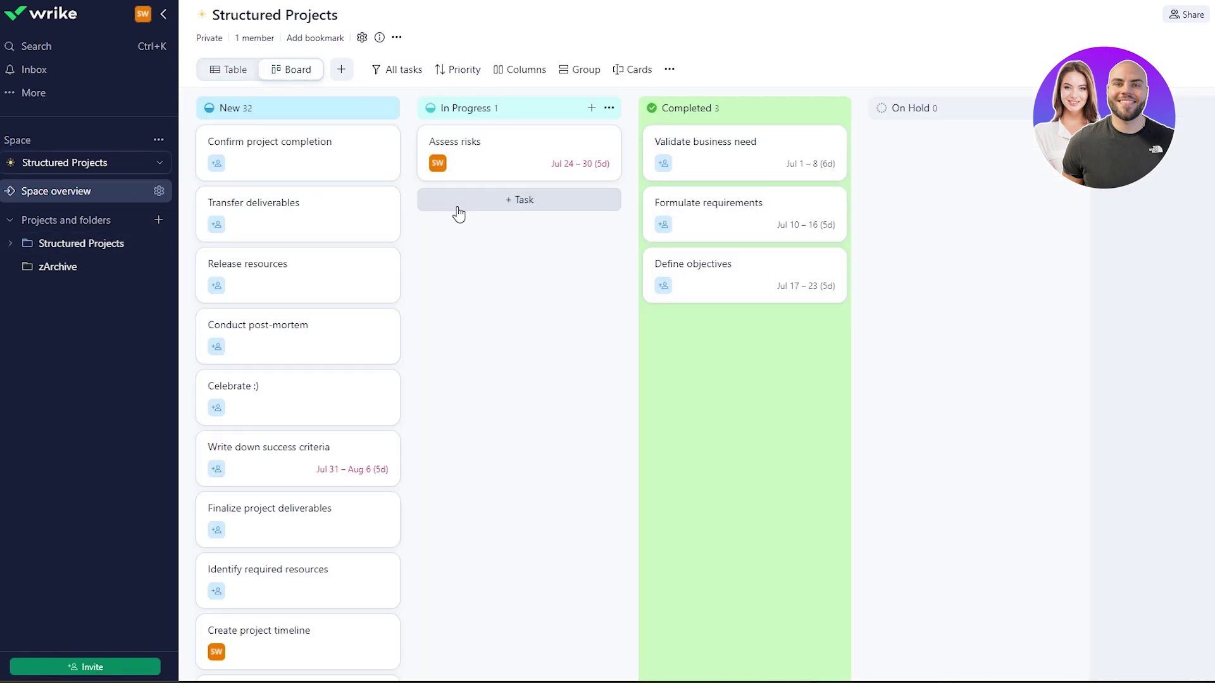
scroll(456, 215, down, 5)
scroll(459, 441, up, 5)
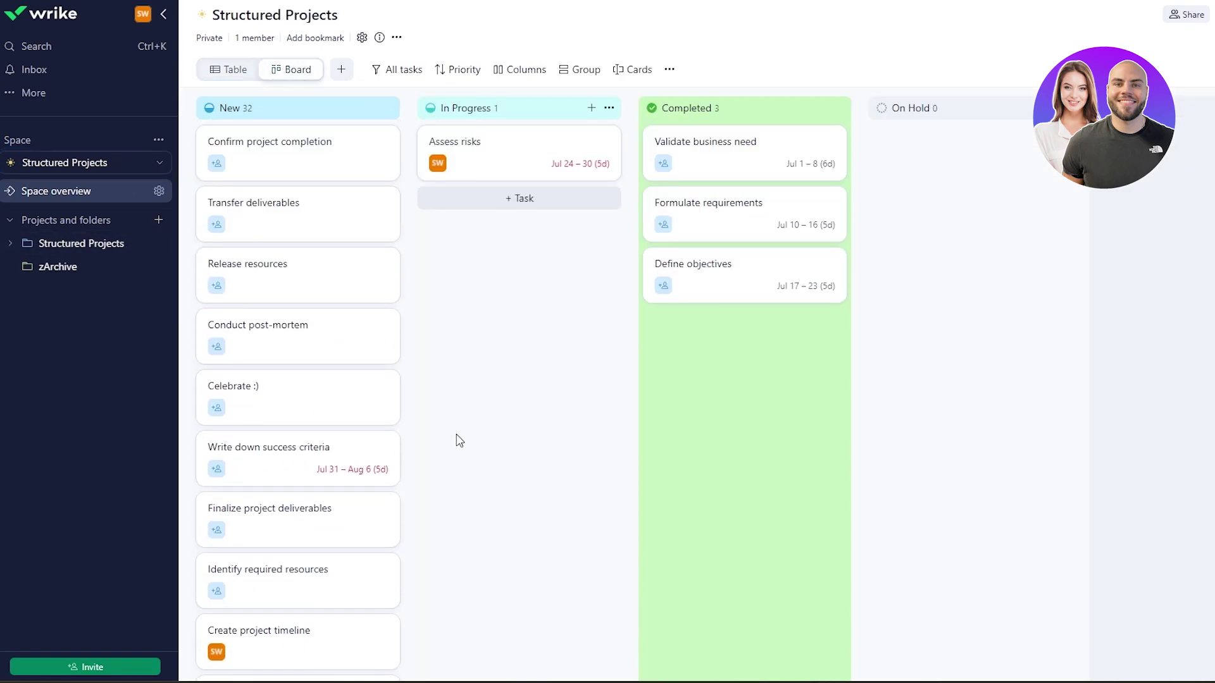
scroll(456, 439, down, 8)
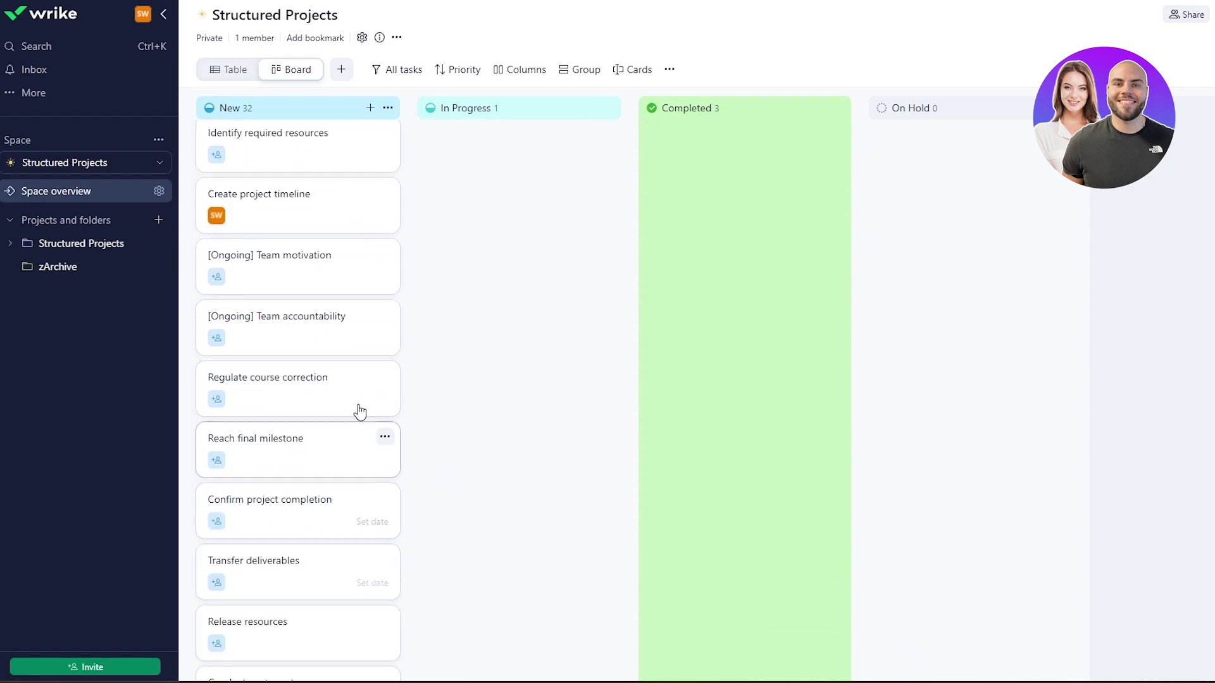
scroll(204, 411, down, 5)
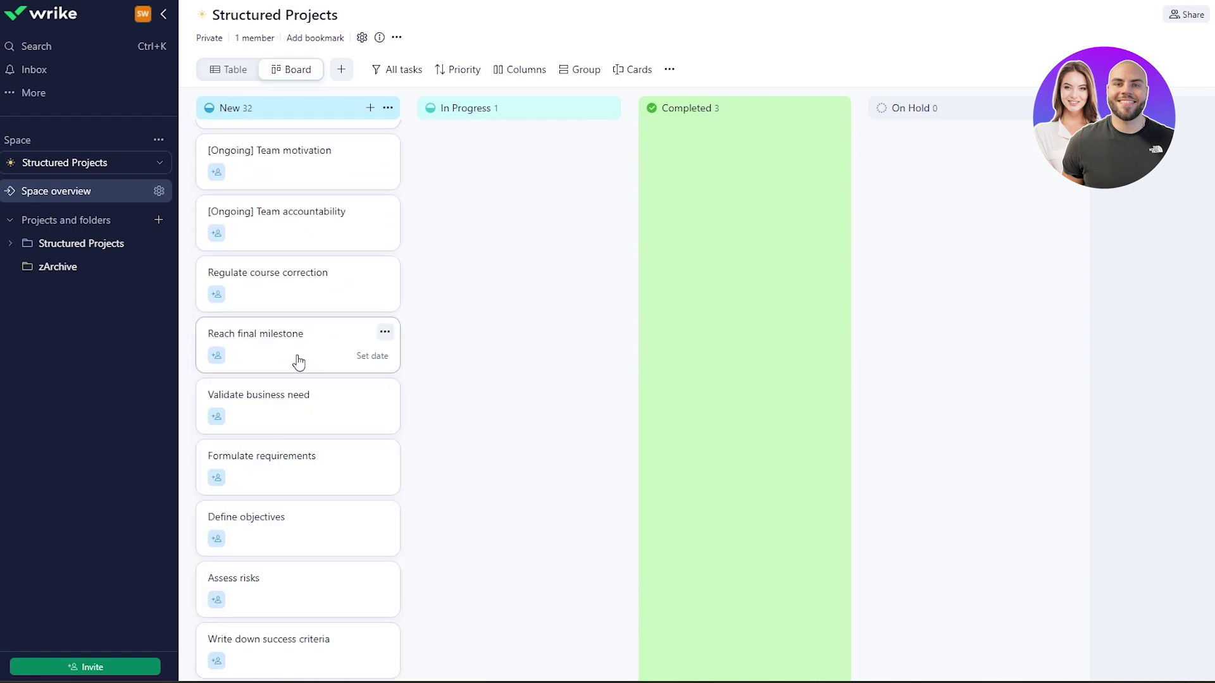
scroll(299, 362, up, 5)
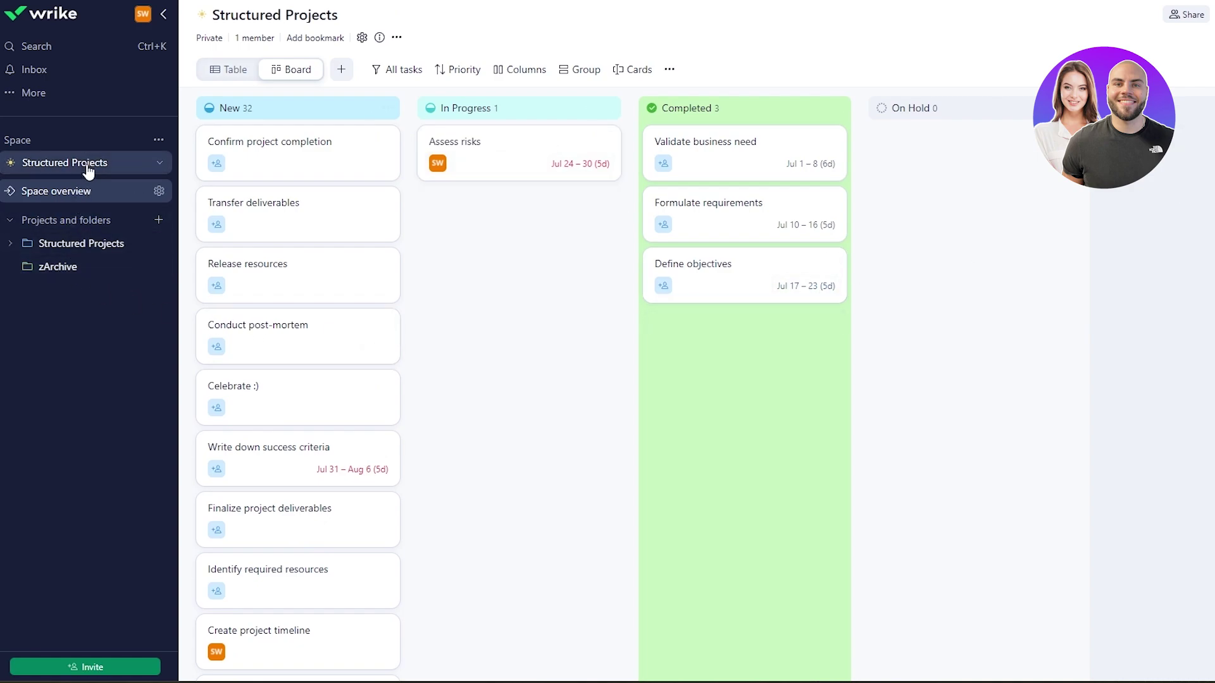
- Return to the Simple Agile space and look at the Kanban folder's actions and the project display options without changing anything
click(123, 166)
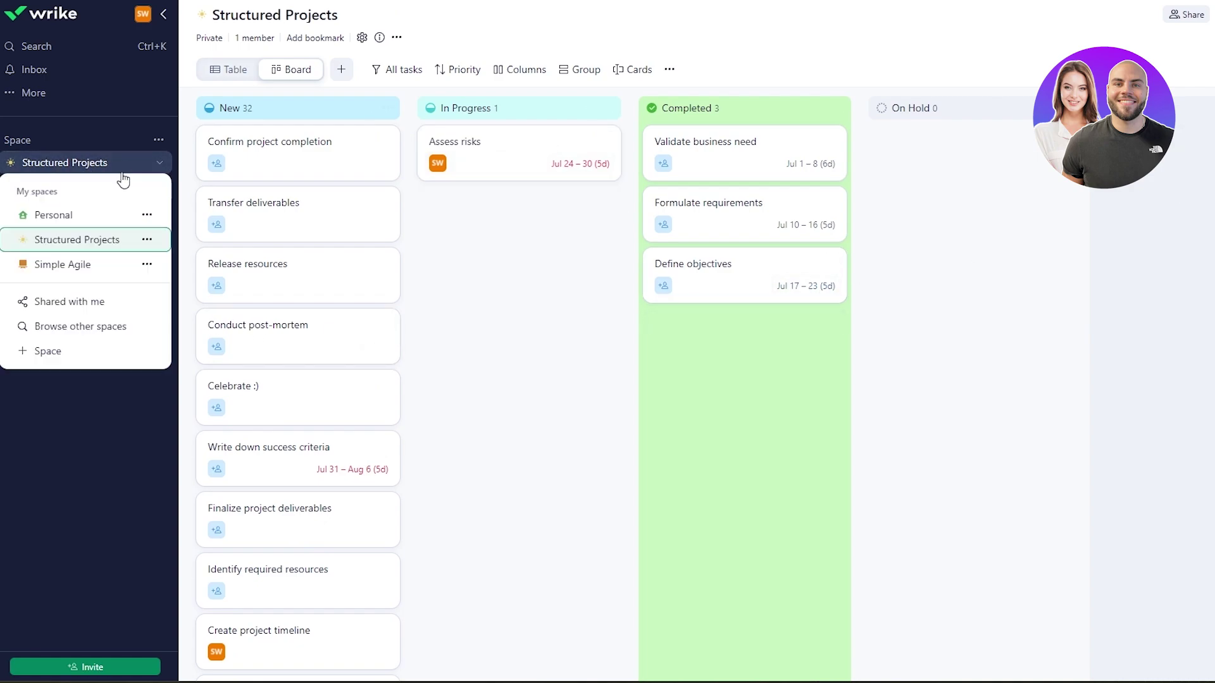
click(91, 266)
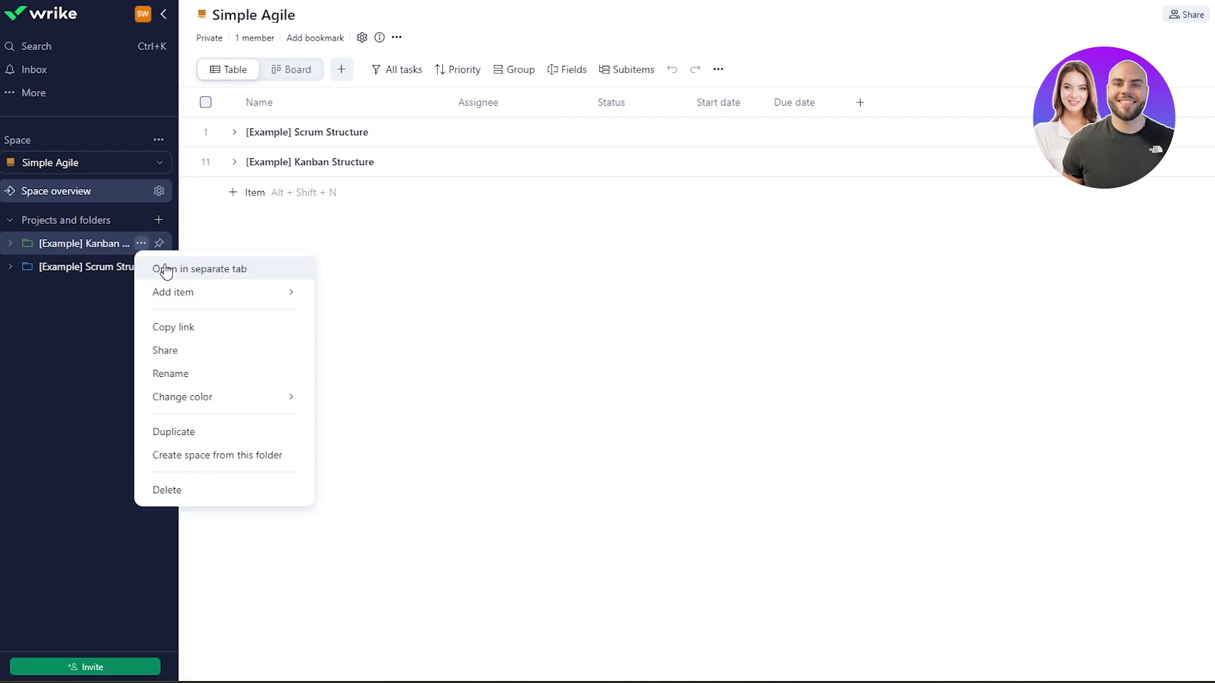
click(183, 492)
click(652, 354)
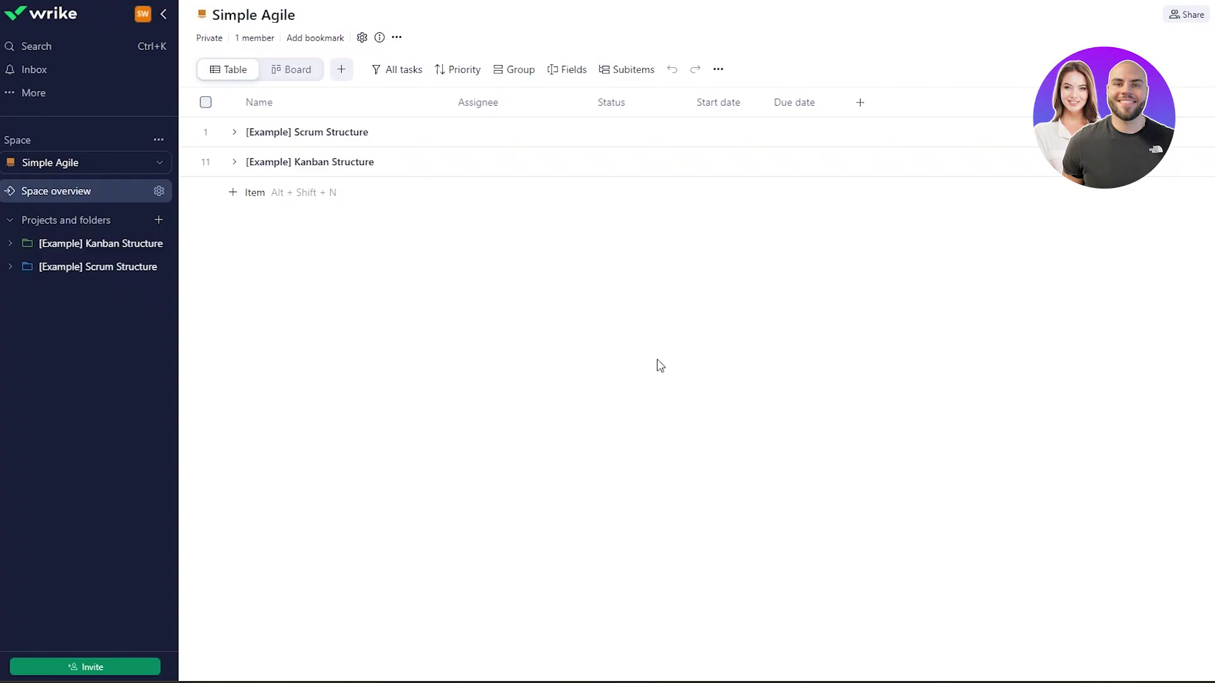
click(140, 221)
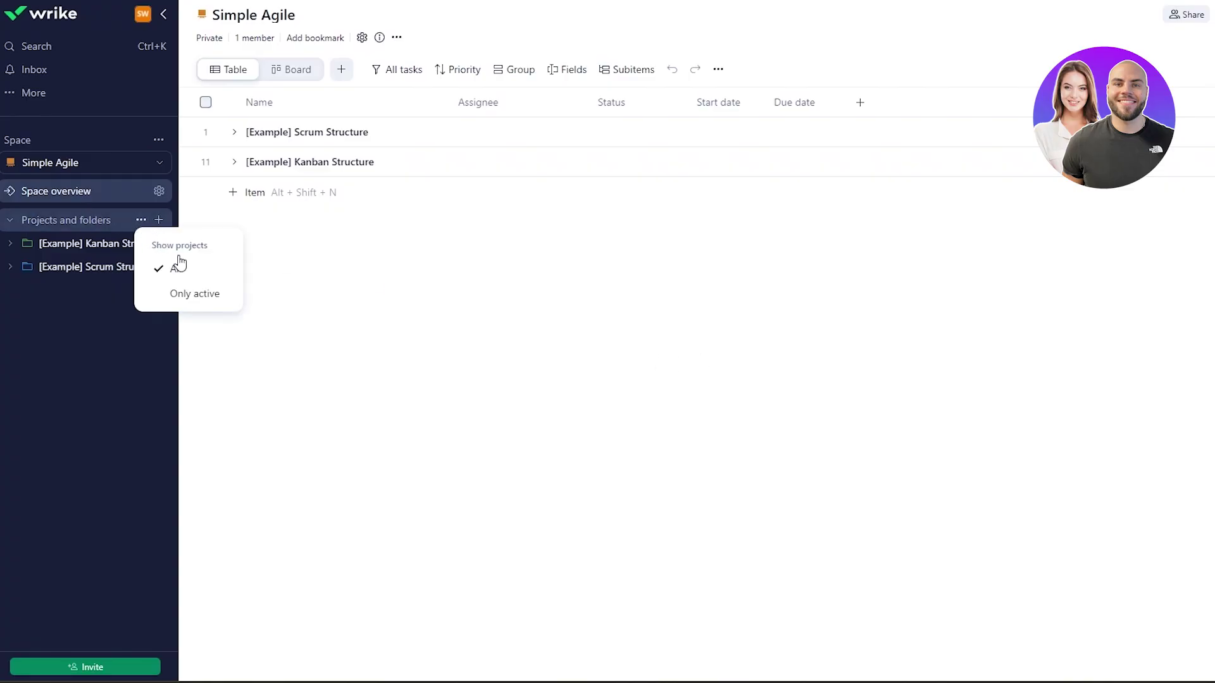
click(70, 316)
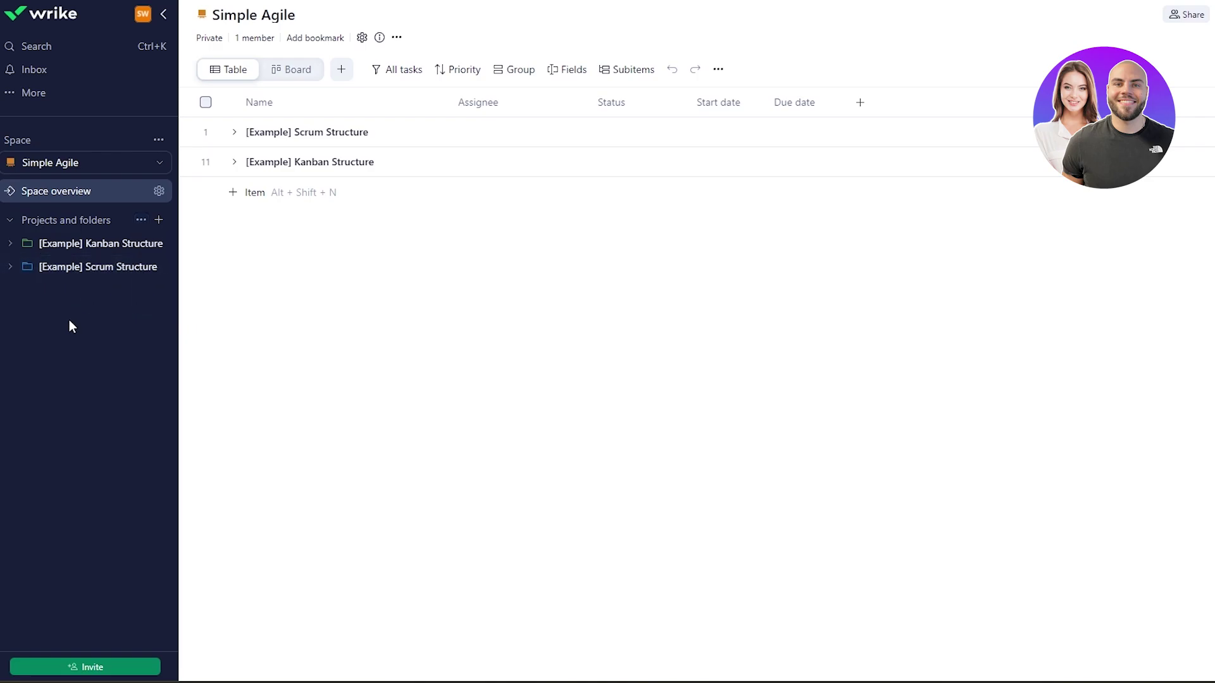
- Start a new folder in the Simple Agile space and set its sharing to Specific users and groups
click(158, 220)
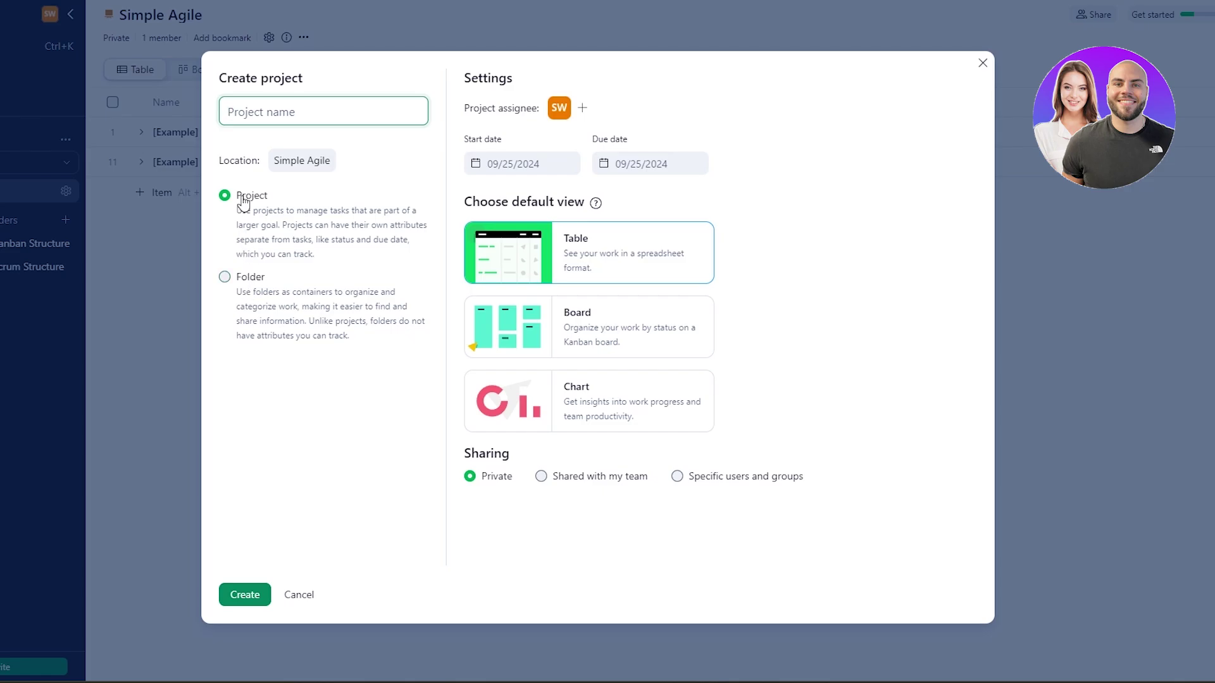
click(224, 278)
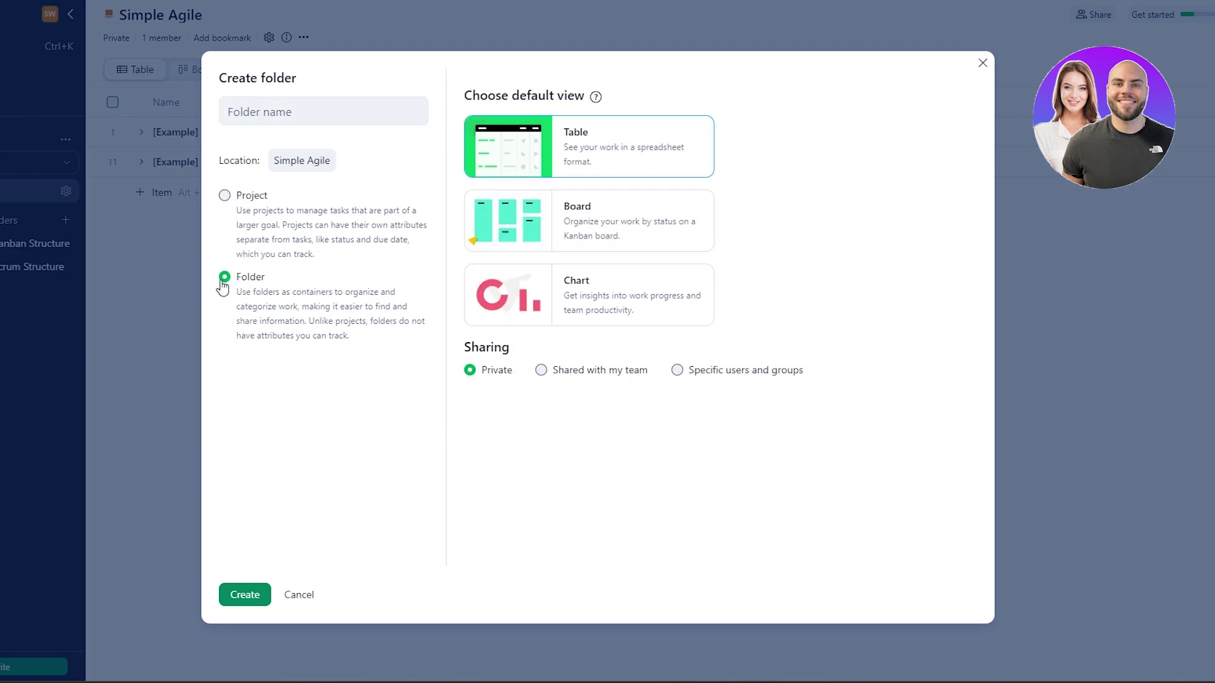
click(306, 104)
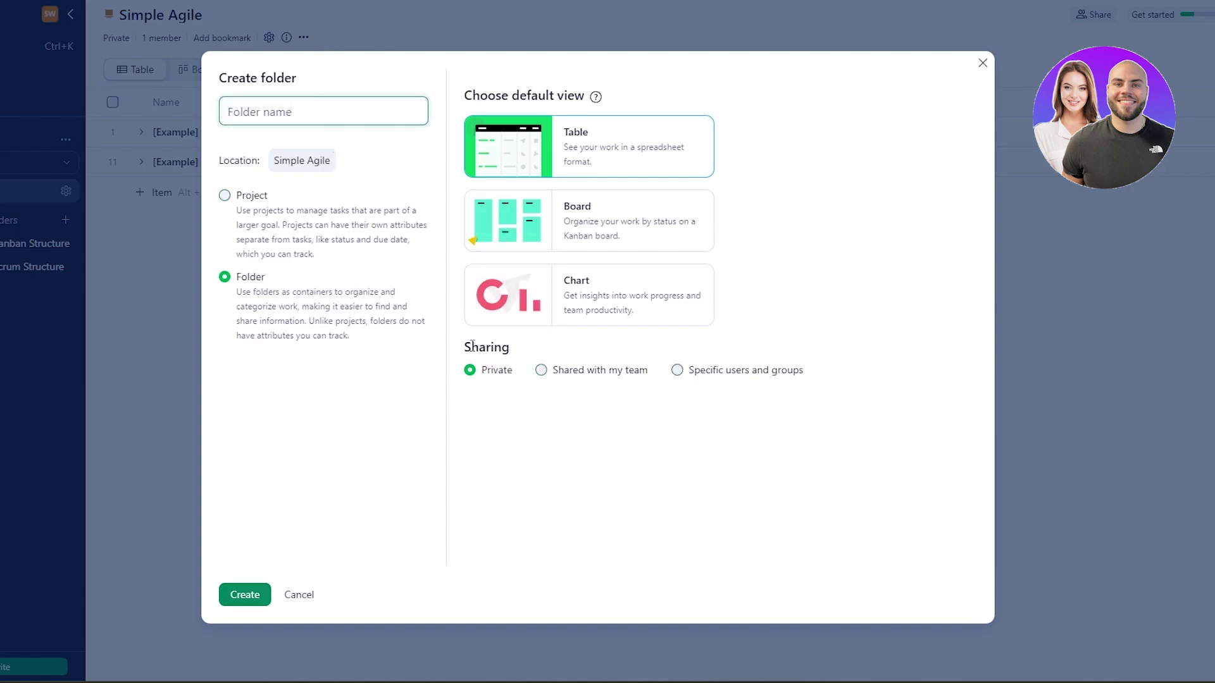
drag(472, 344, 526, 348)
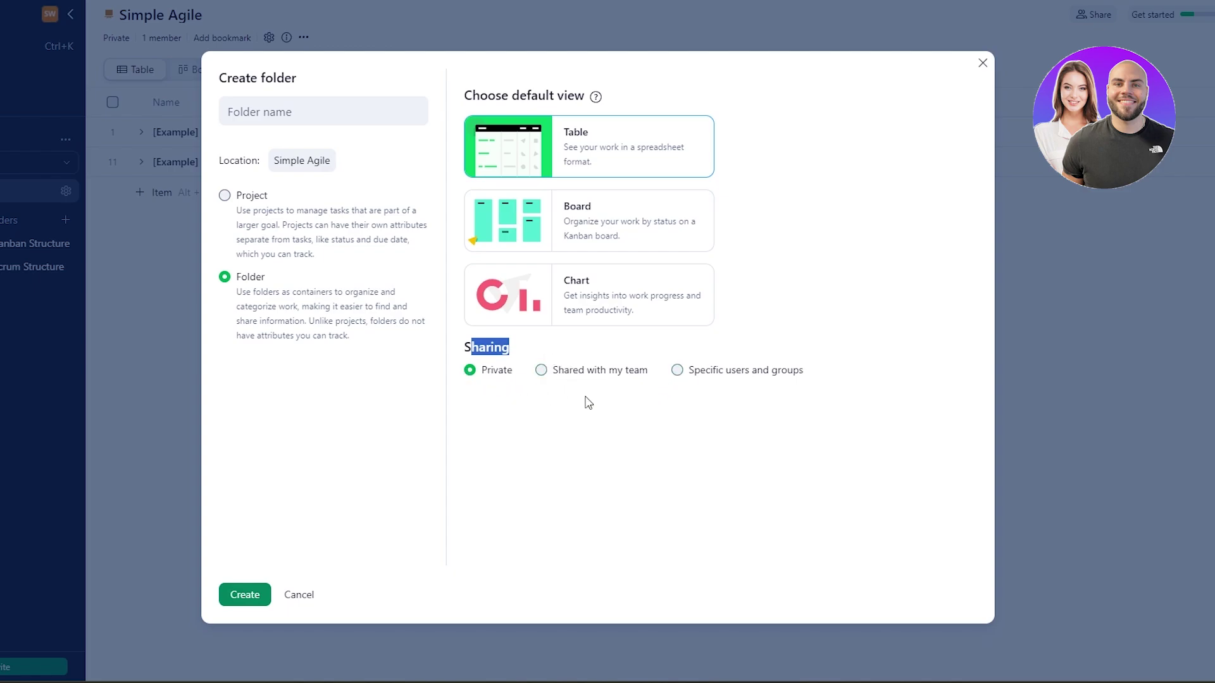
click(758, 440)
click(675, 373)
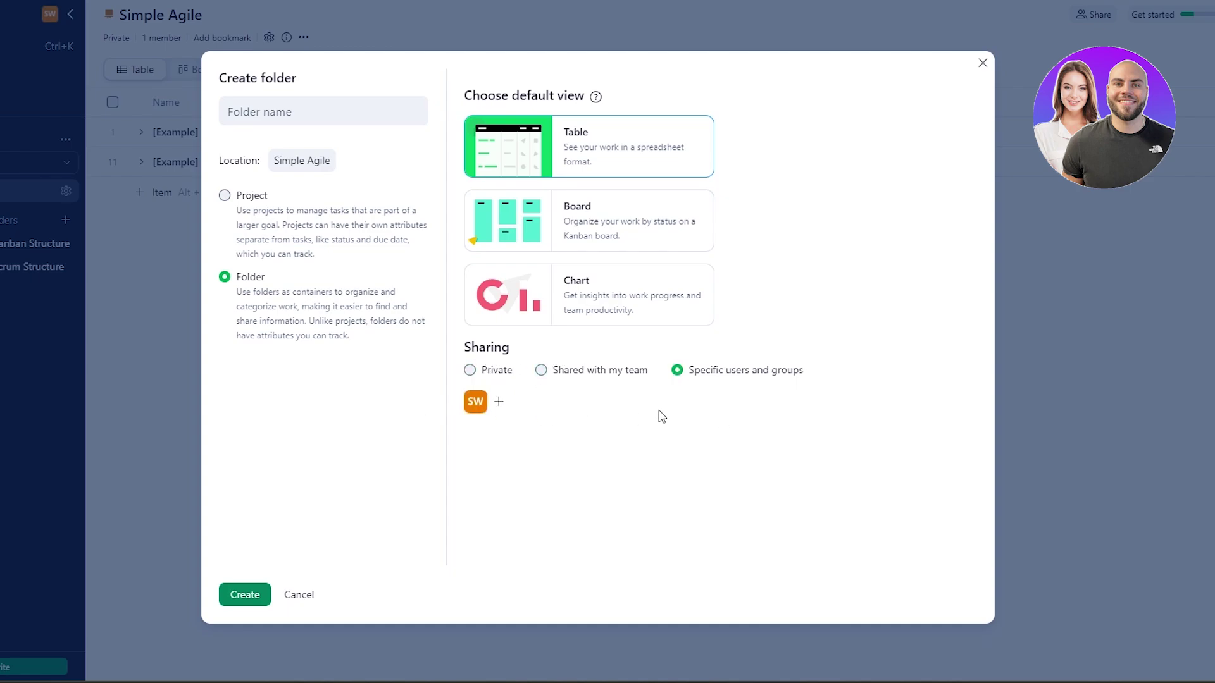
- Name the folder ViP, choose Board as its default view, and create it
click(263, 119)
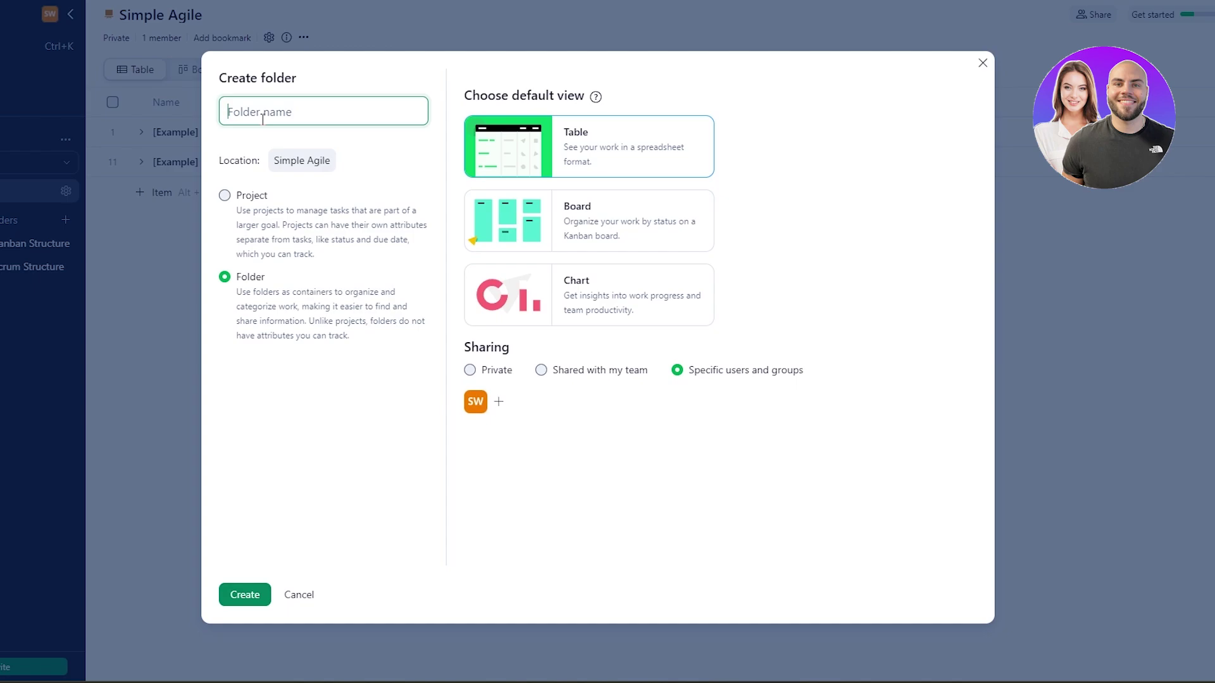
text(ViP)
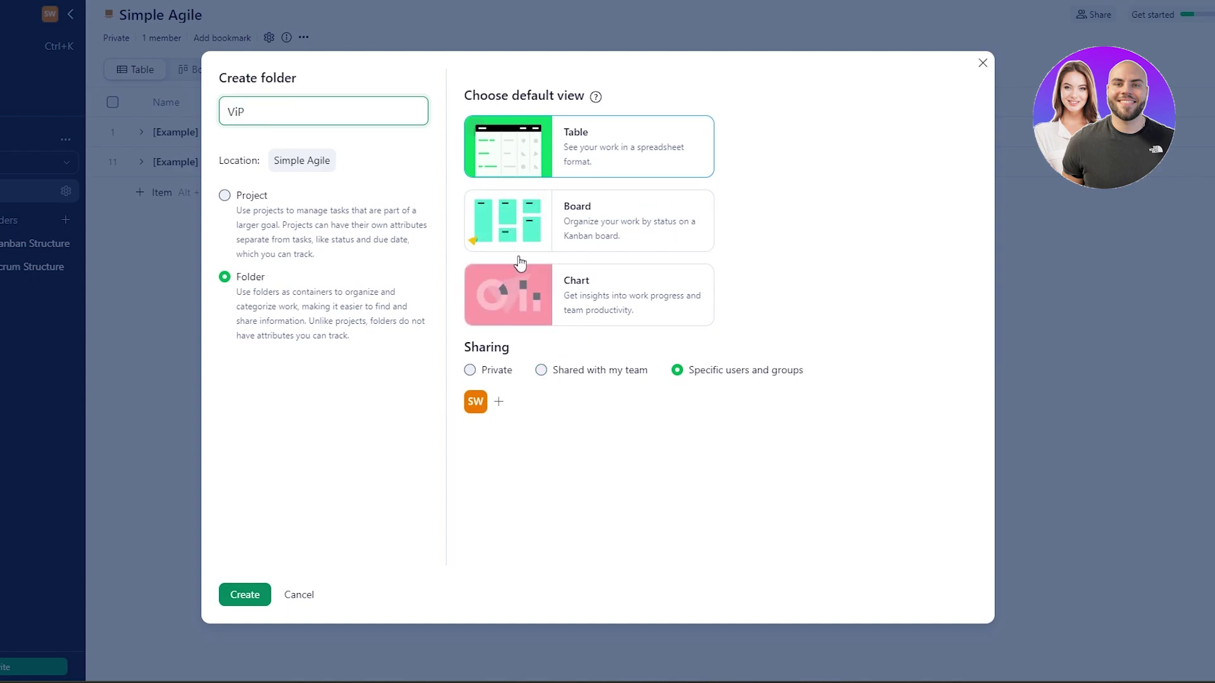
click(580, 241)
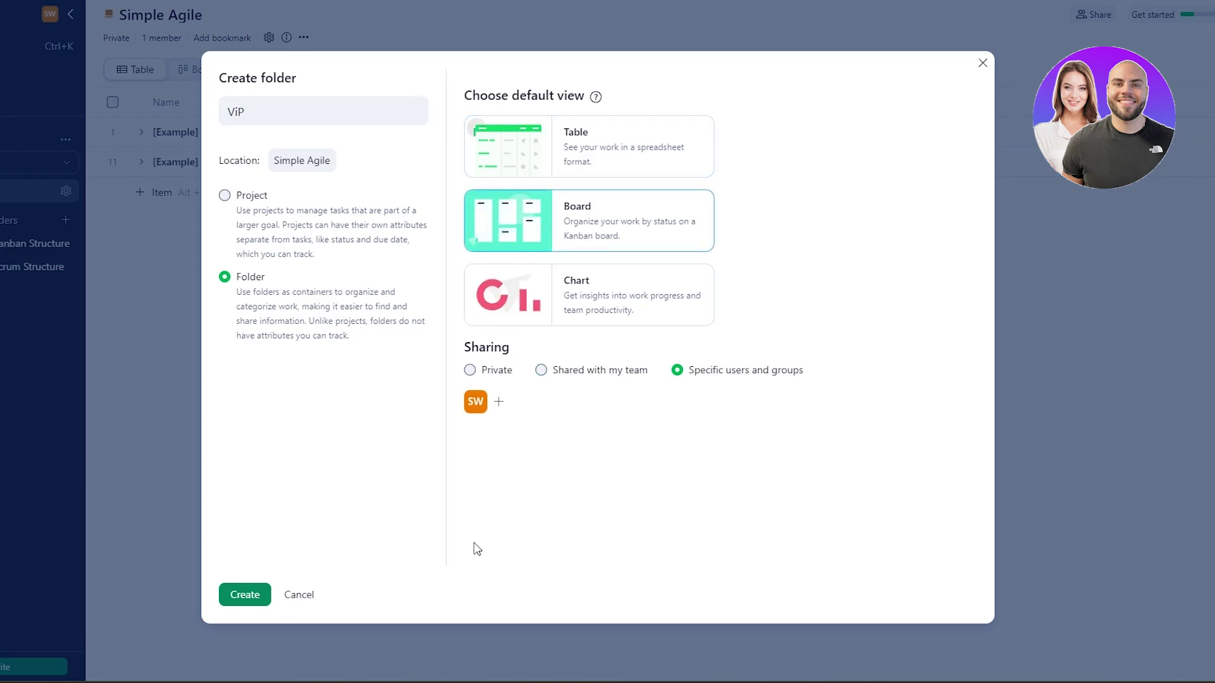
click(240, 592)
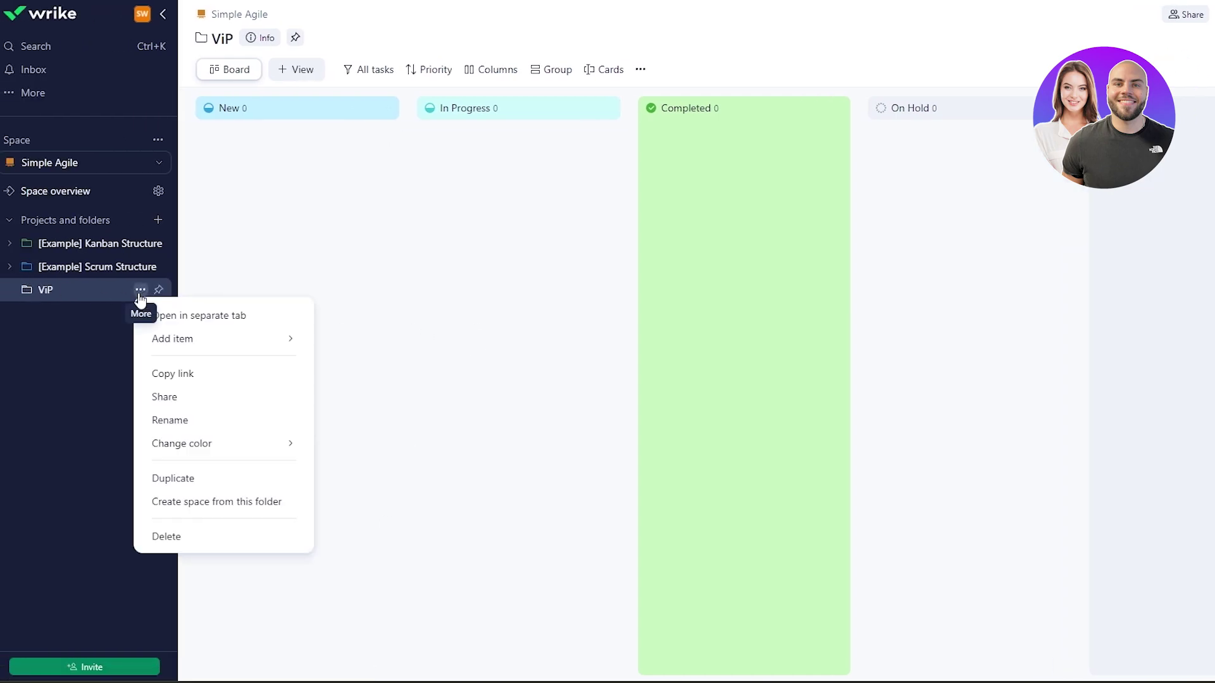
- Look at the item types that can be added to the ViP folder without creating one
mouse_move(216, 344)
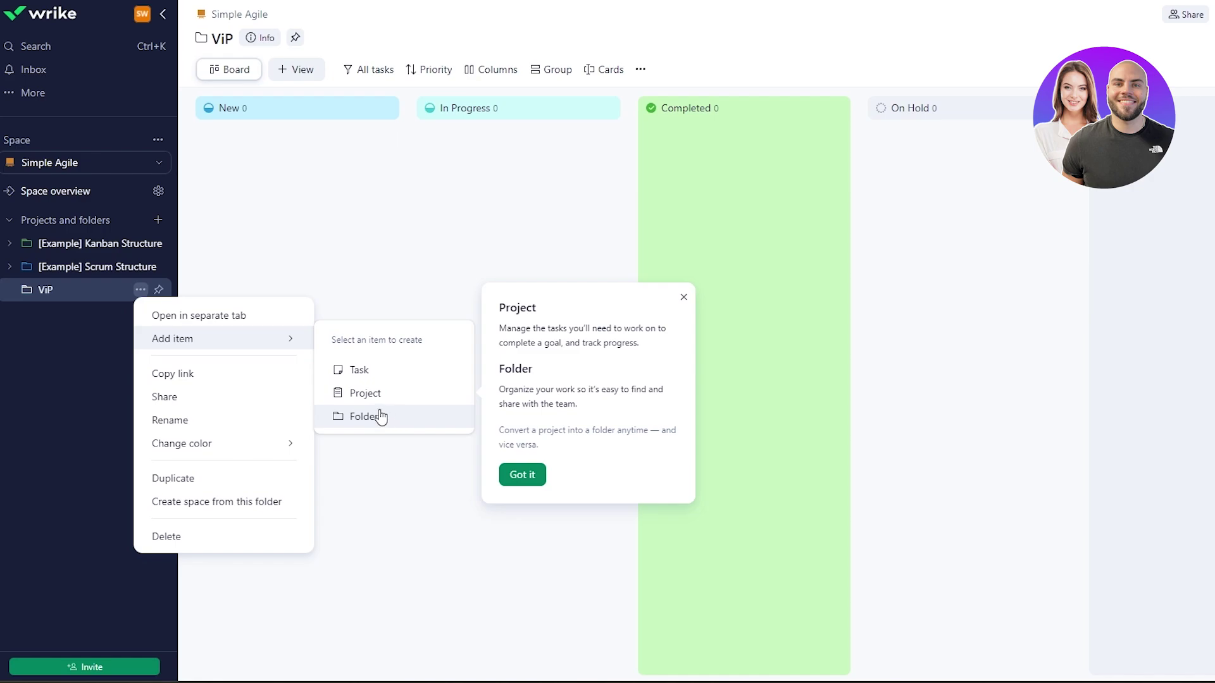
click(319, 507)
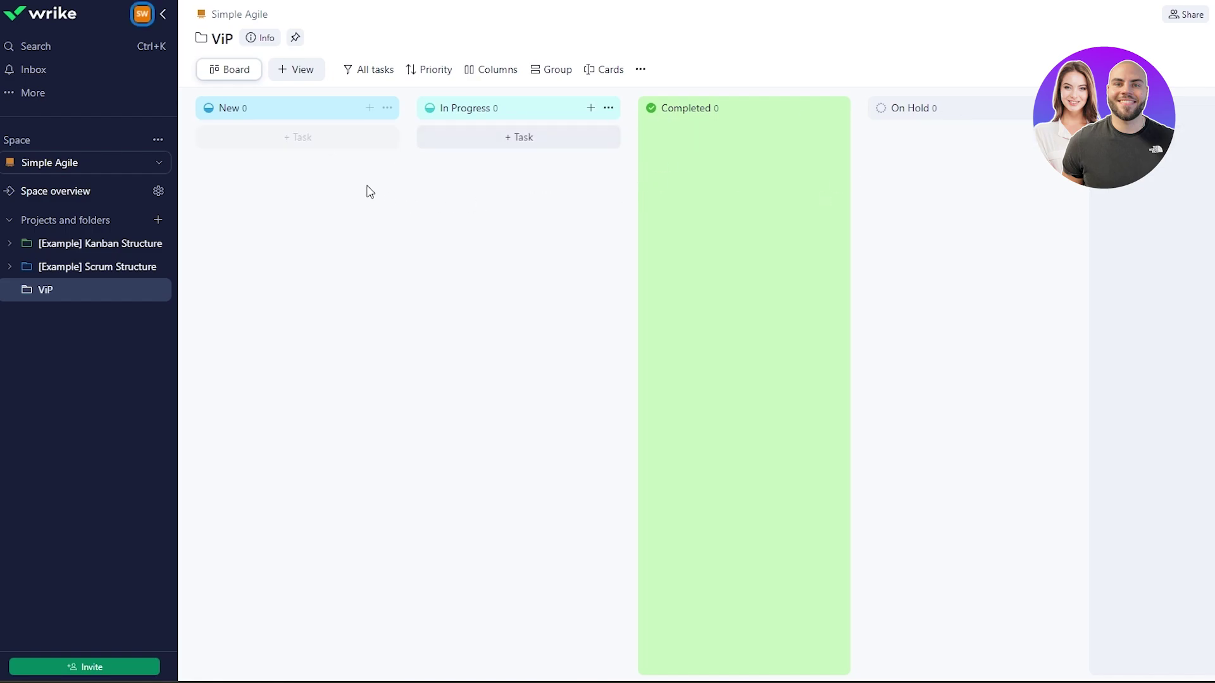
- Open the Apps & Integrations gallery and browse the recommended integrations
click(140, 22)
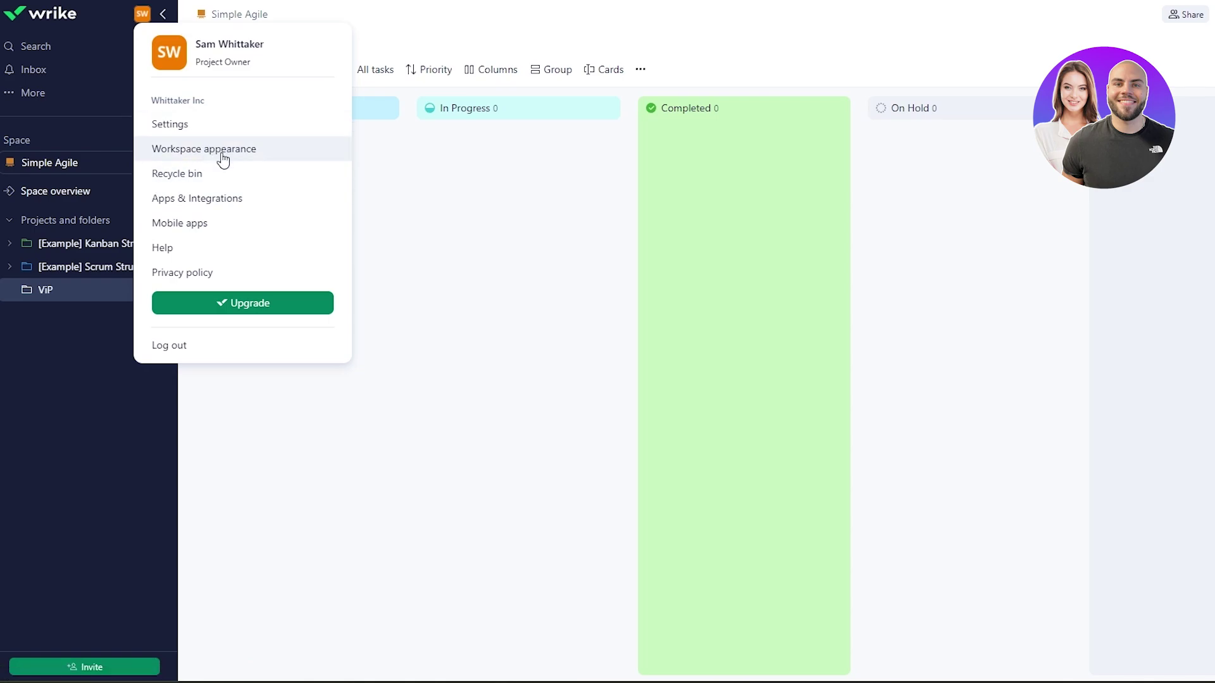
click(220, 209)
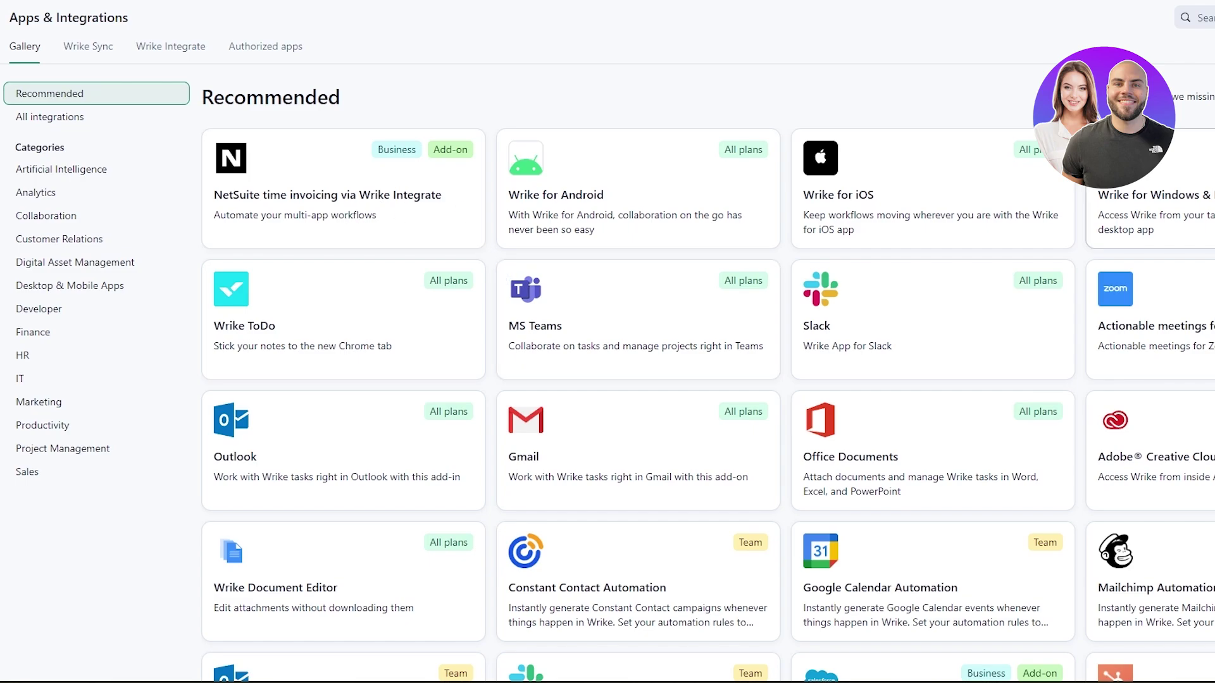
scroll(739, 331, down, 2)
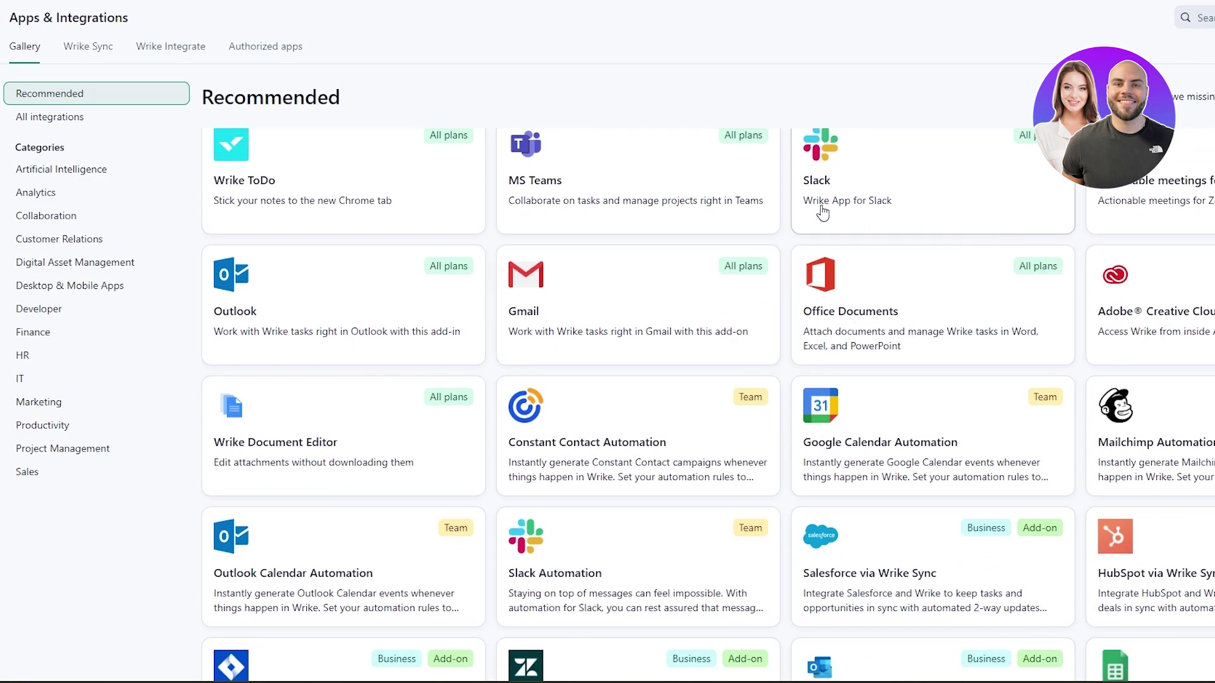
scroll(822, 209, down, 3)
scroll(849, 426, up, 3)
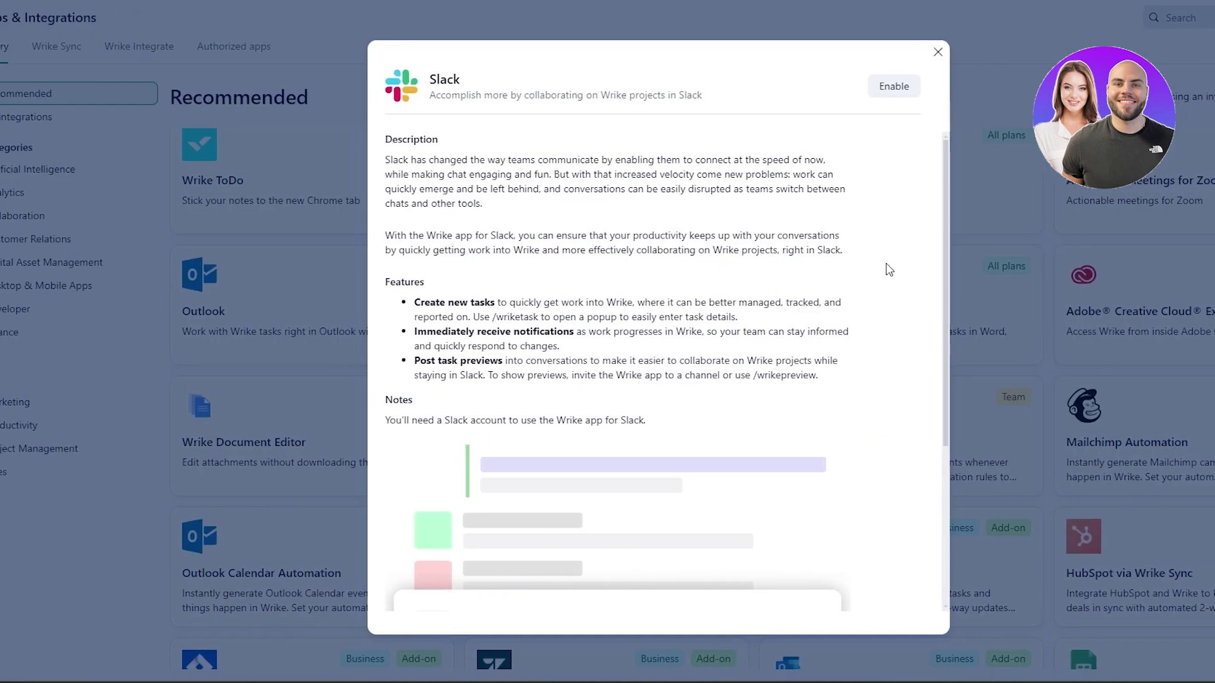
- Read the Slack integration's description and features, close its details, and browse the remaining recommended integrations
scroll(557, 388, down, 3)
scroll(591, 376, up, 4)
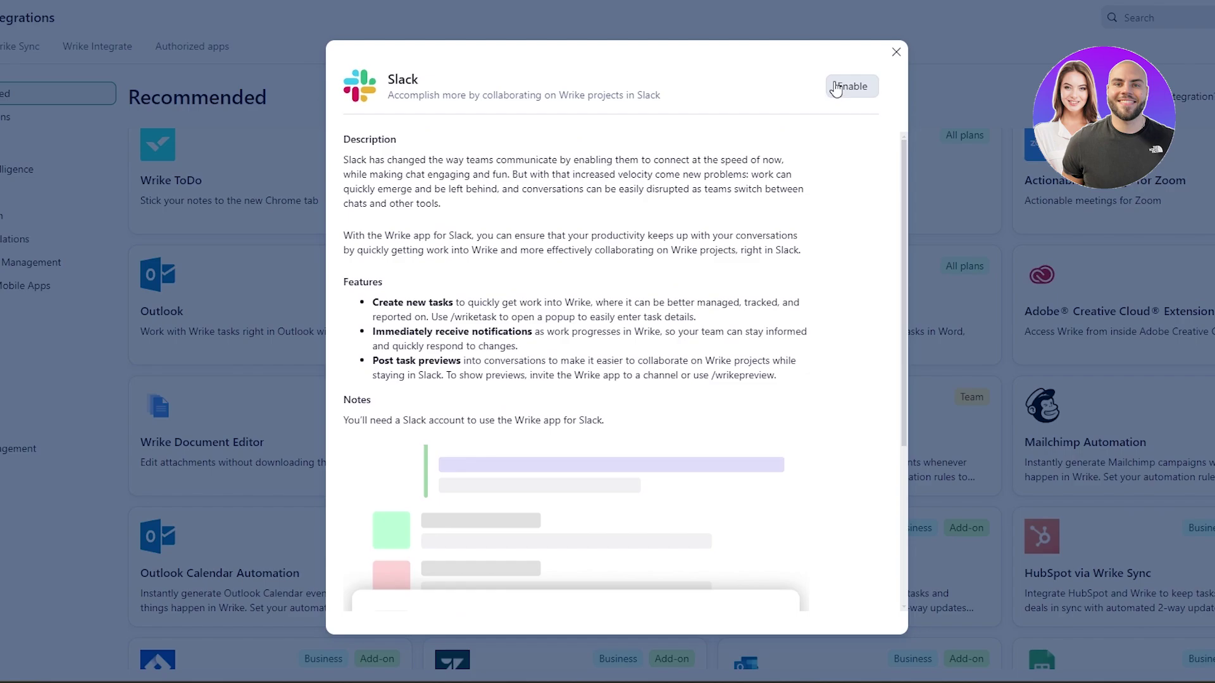
click(970, 216)
scroll(972, 235, down, 9)
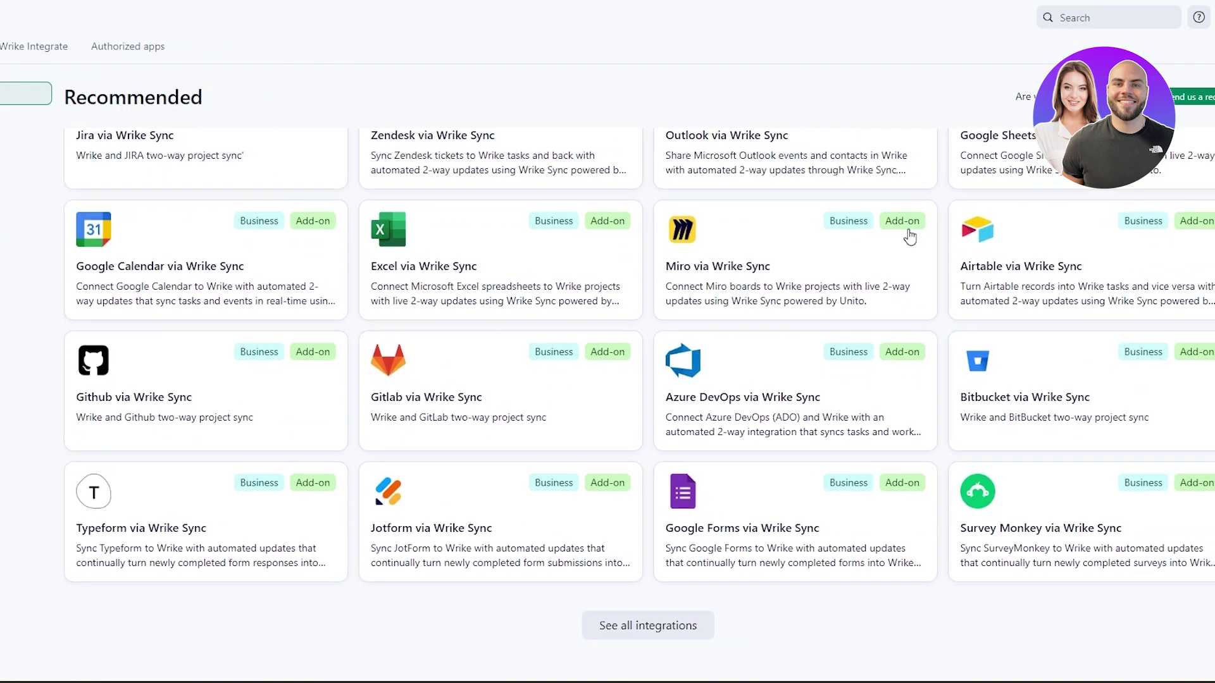
scroll(909, 237, down, 1)
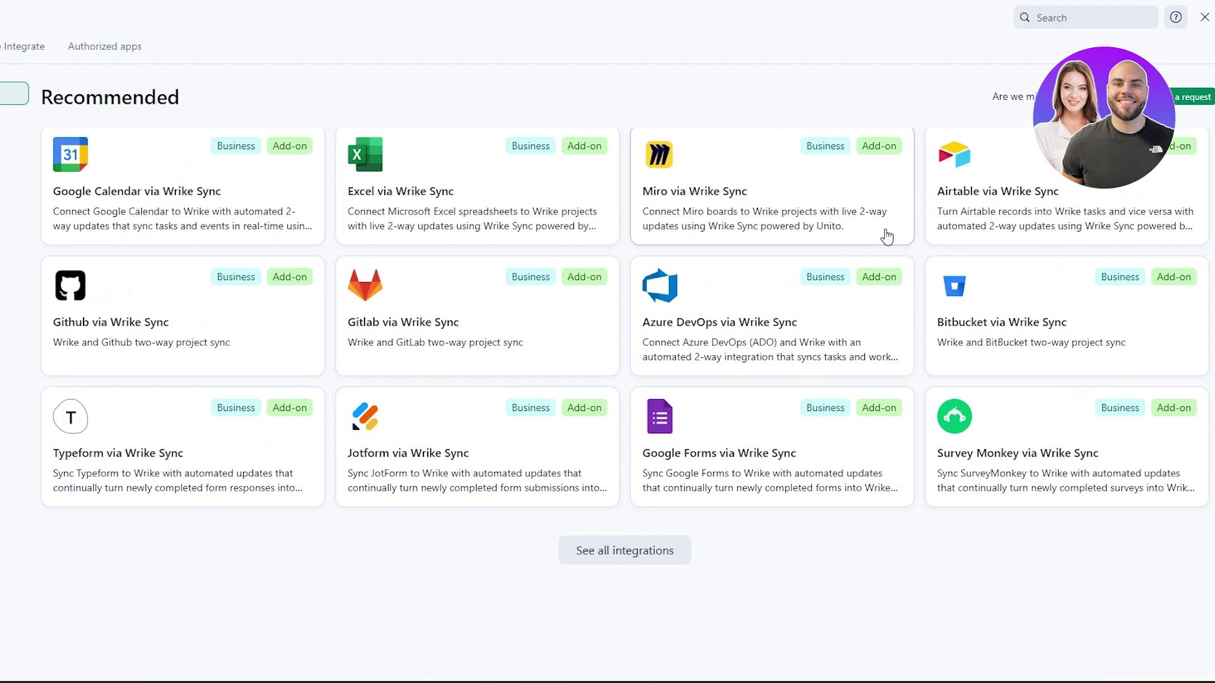
- Show the full list of available integrations and browse it
click(608, 561)
scroll(274, 519, up, 6)
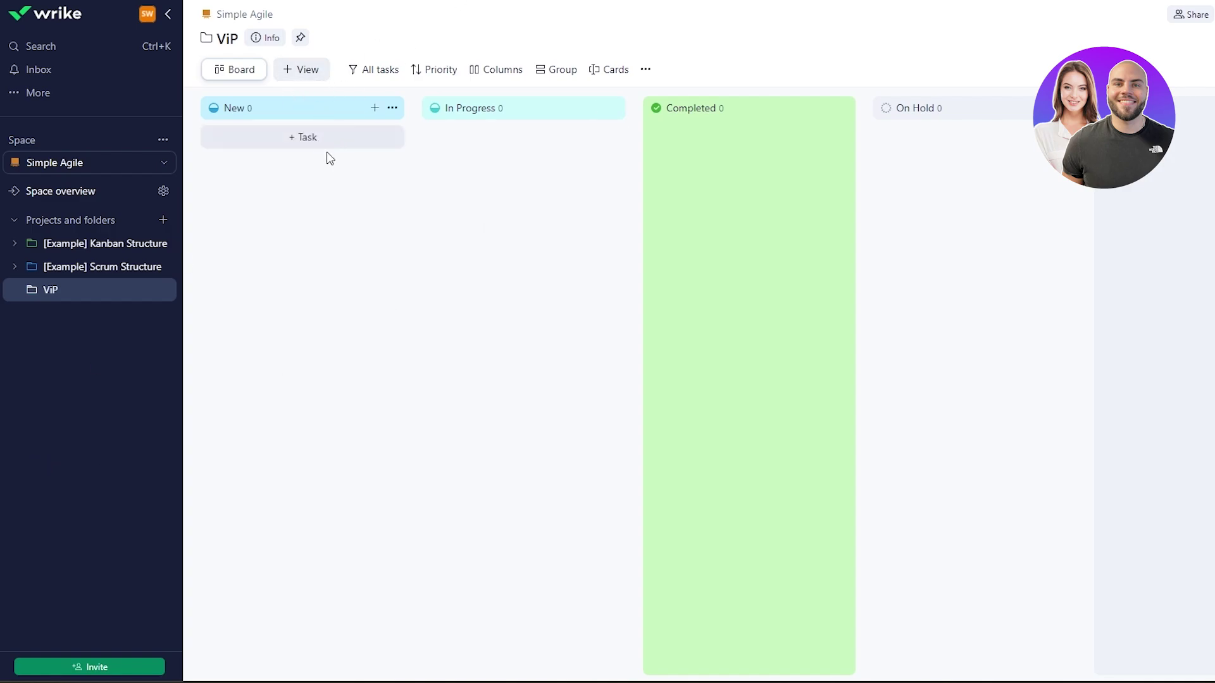
- Start a new task in the New column of the ViP board
click(329, 144)
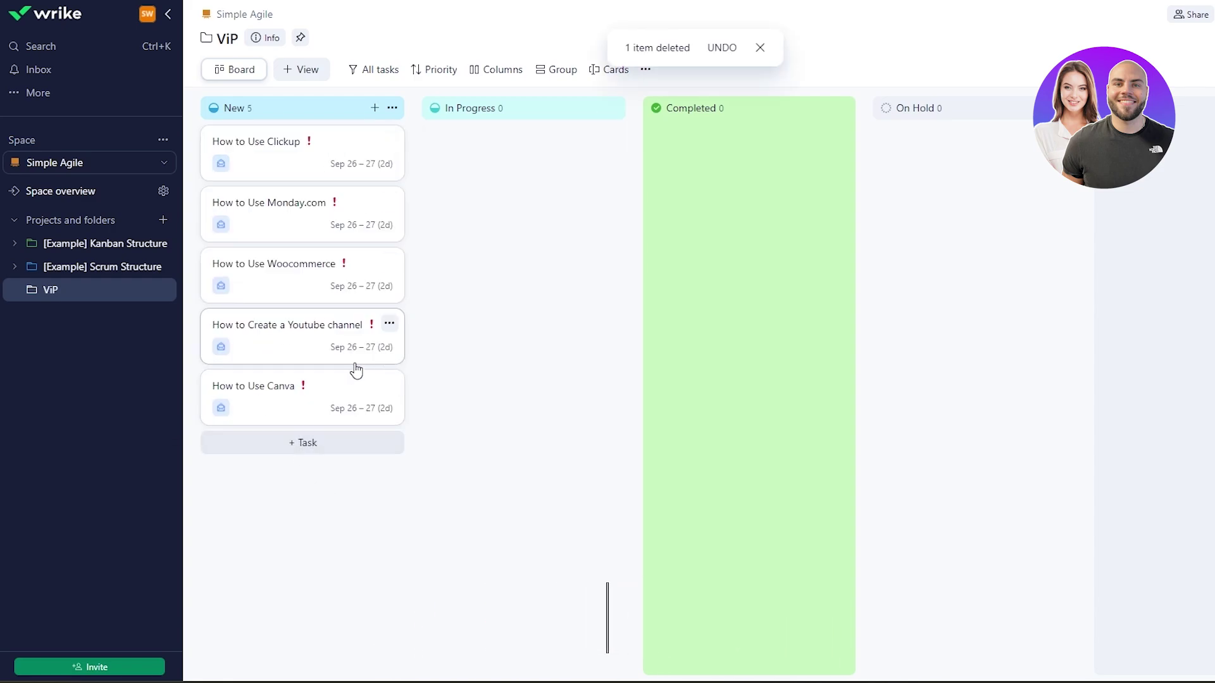
- Open the How to Use Clickup task and format the first line of its description as Heading 4
click(278, 170)
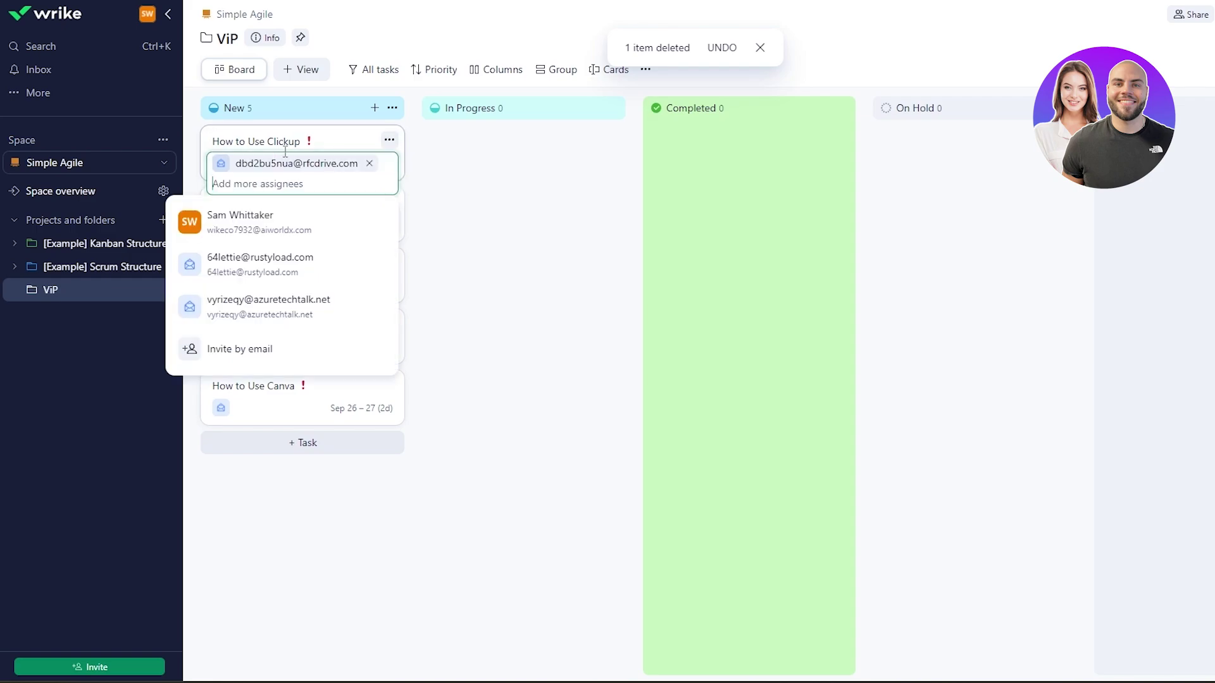
key(Escape)
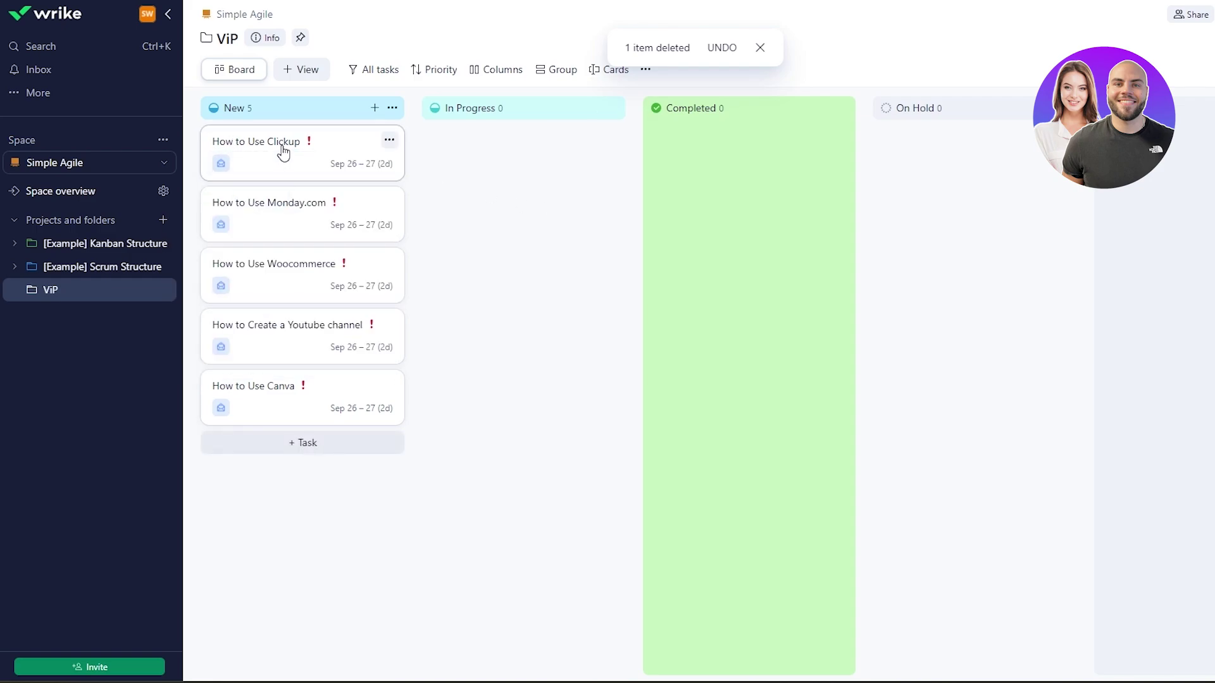
click(282, 149)
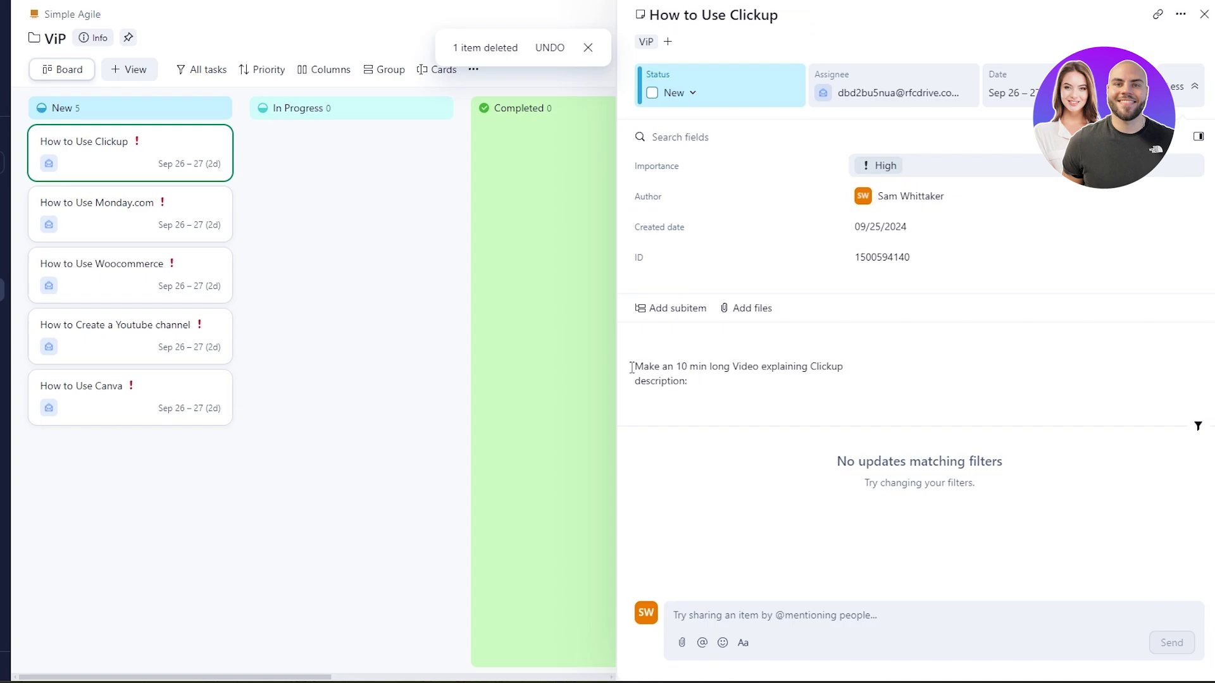
drag(632, 367, 859, 372)
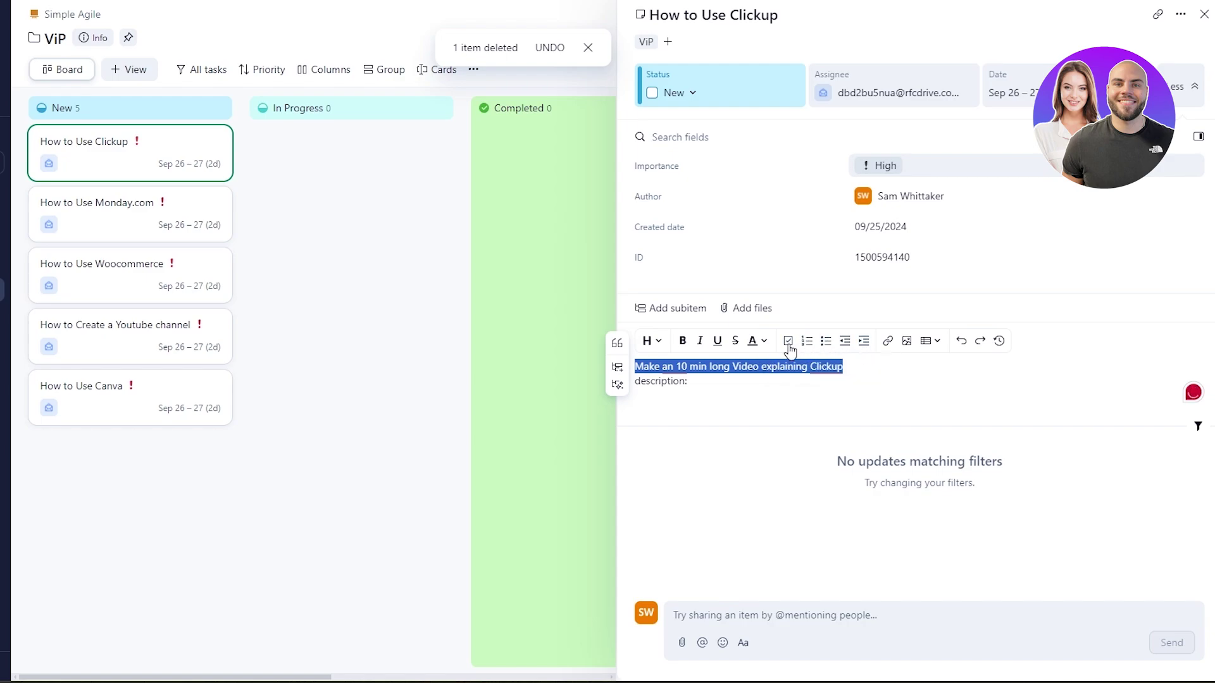
click(652, 341)
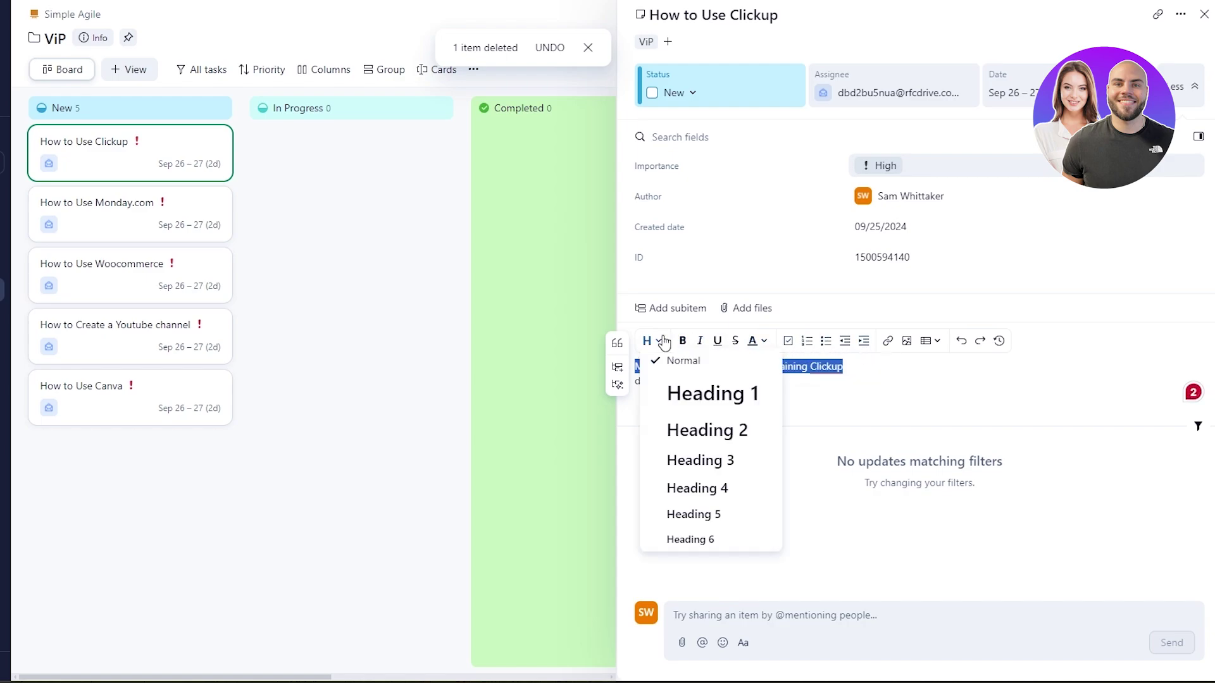
click(720, 443)
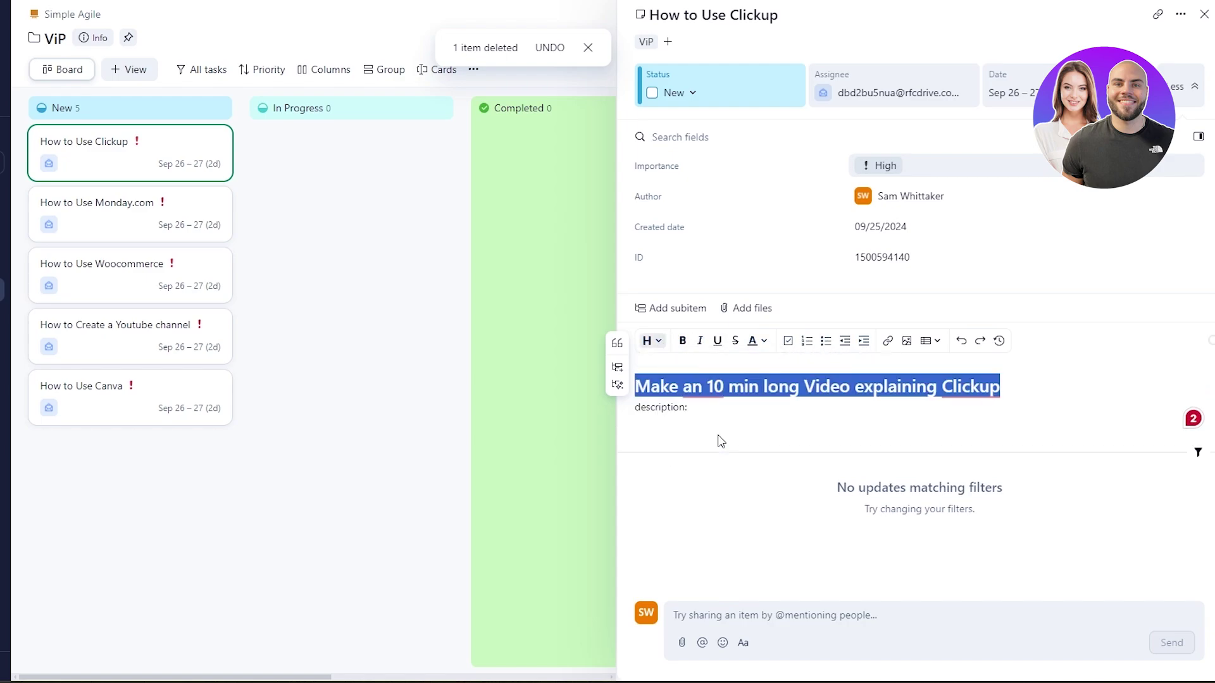
click(653, 341)
click(725, 488)
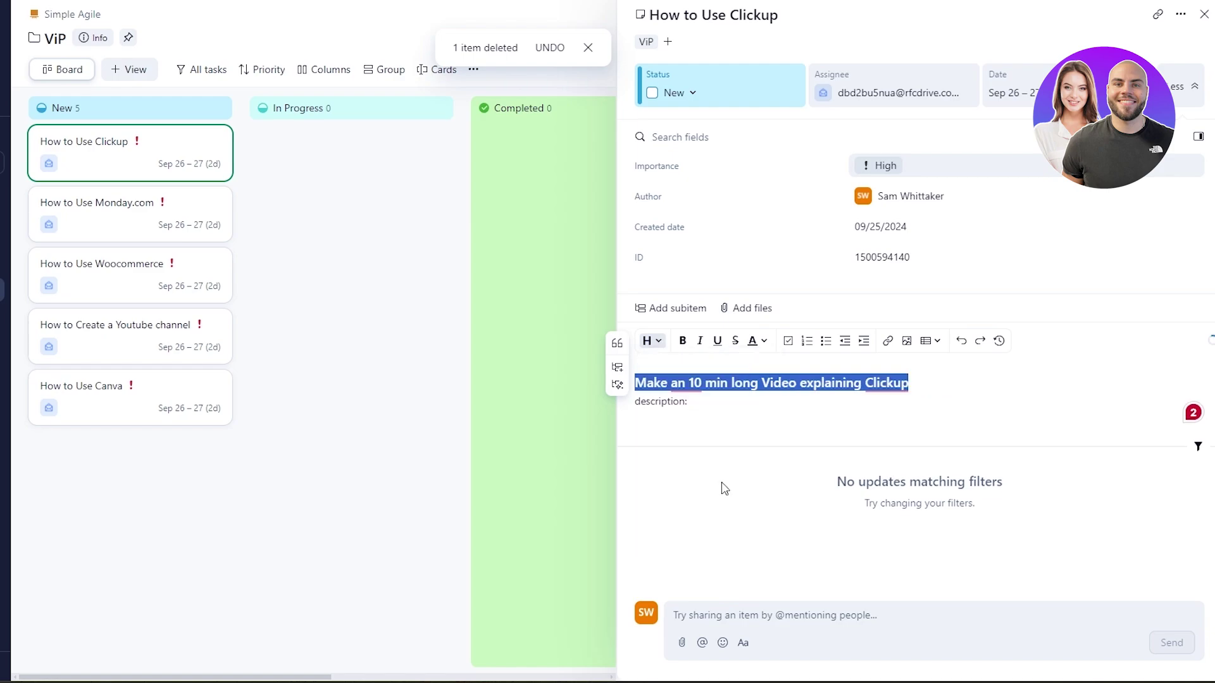
- Correct the description heading to "Make a 10 min long Video explaining Click-up" and close the task
click(672, 420)
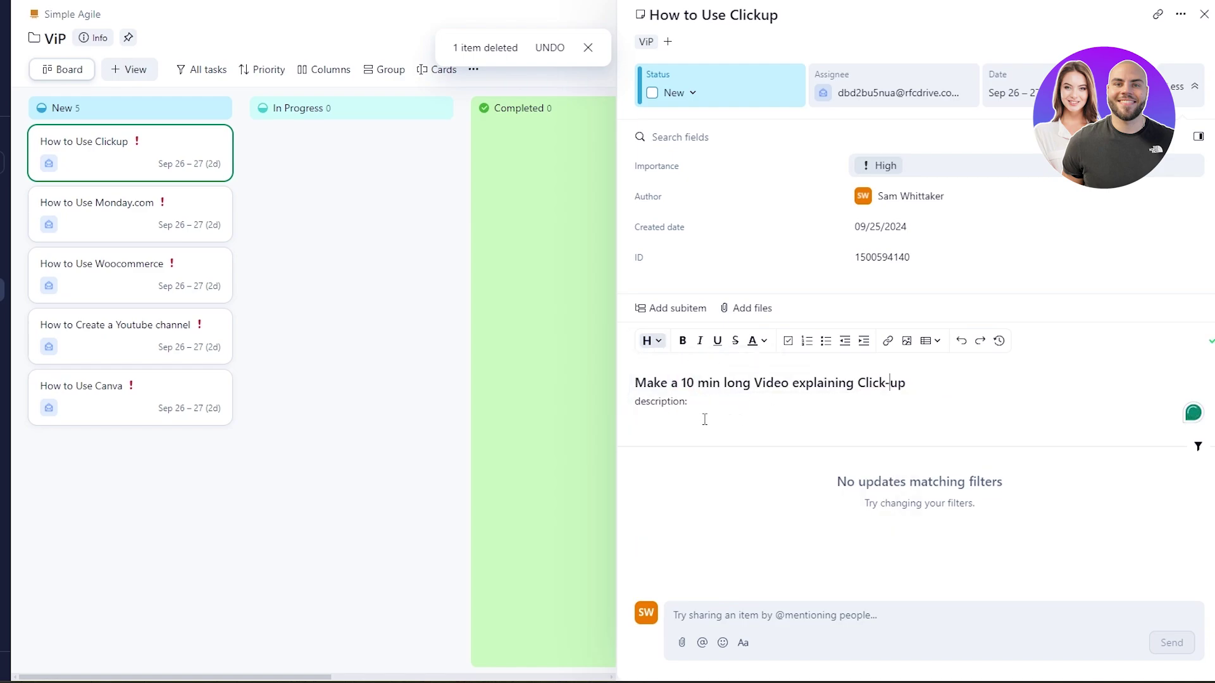
click(685, 419)
click(858, 627)
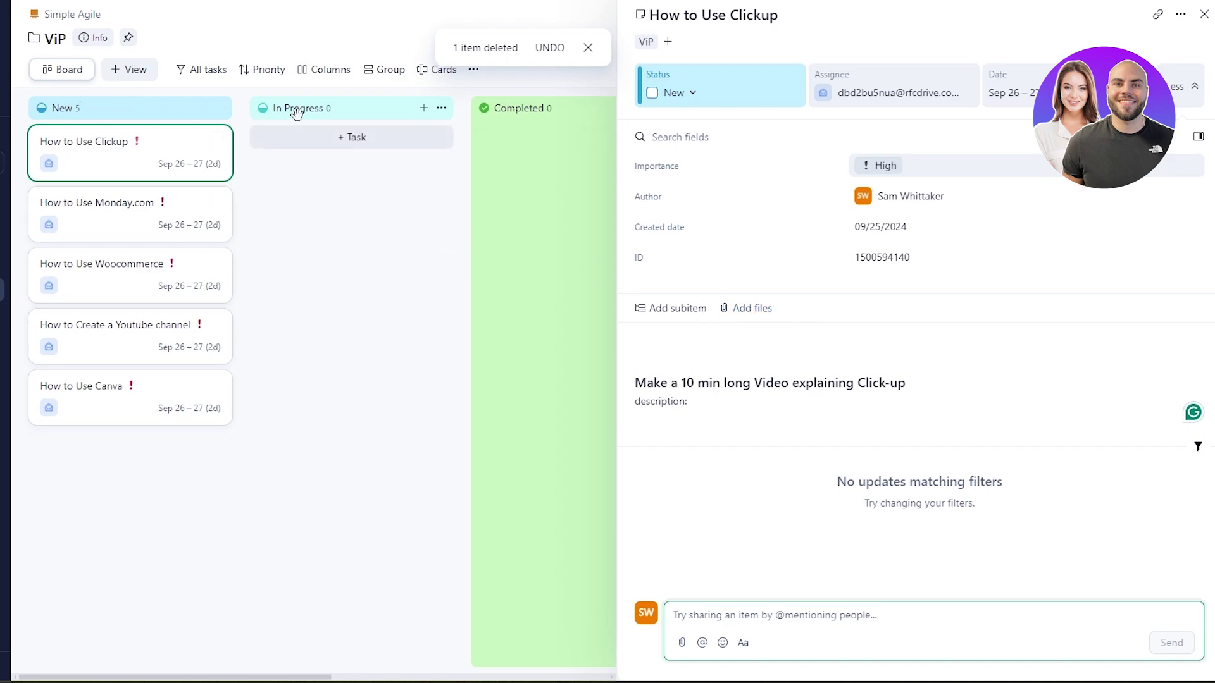
click(1202, 18)
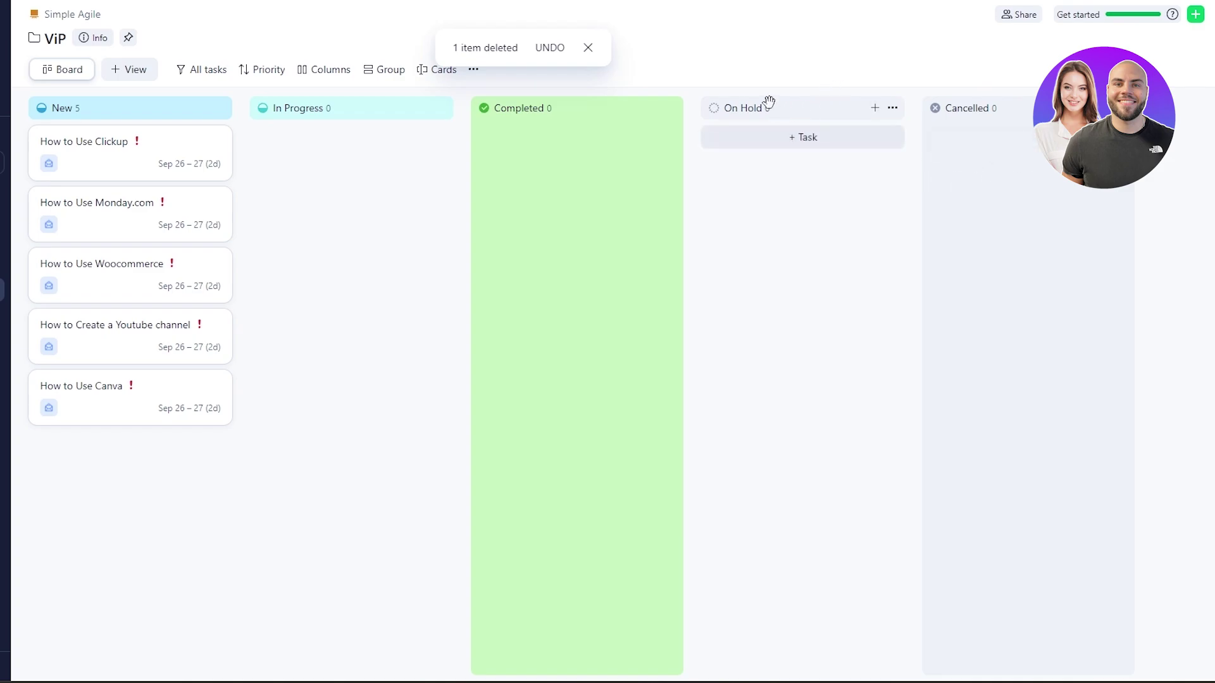
- Look at the options available for the On Hold column without changing it
click(893, 109)
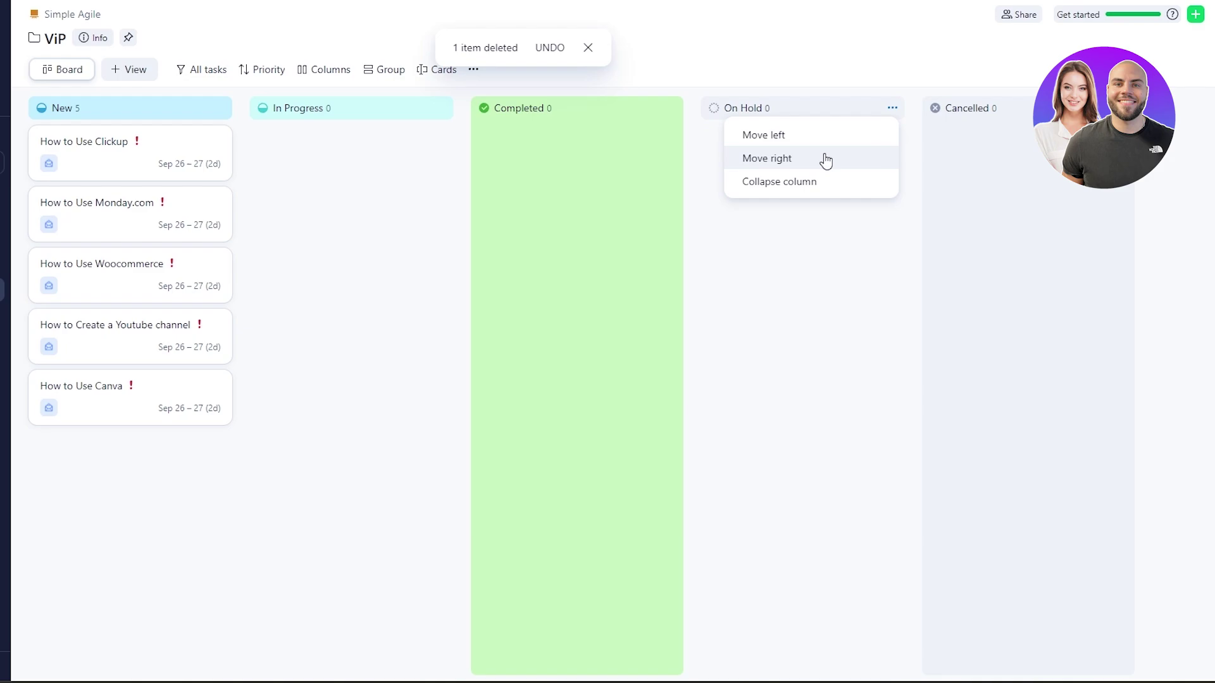
click(753, 109)
drag(753, 109, 787, 135)
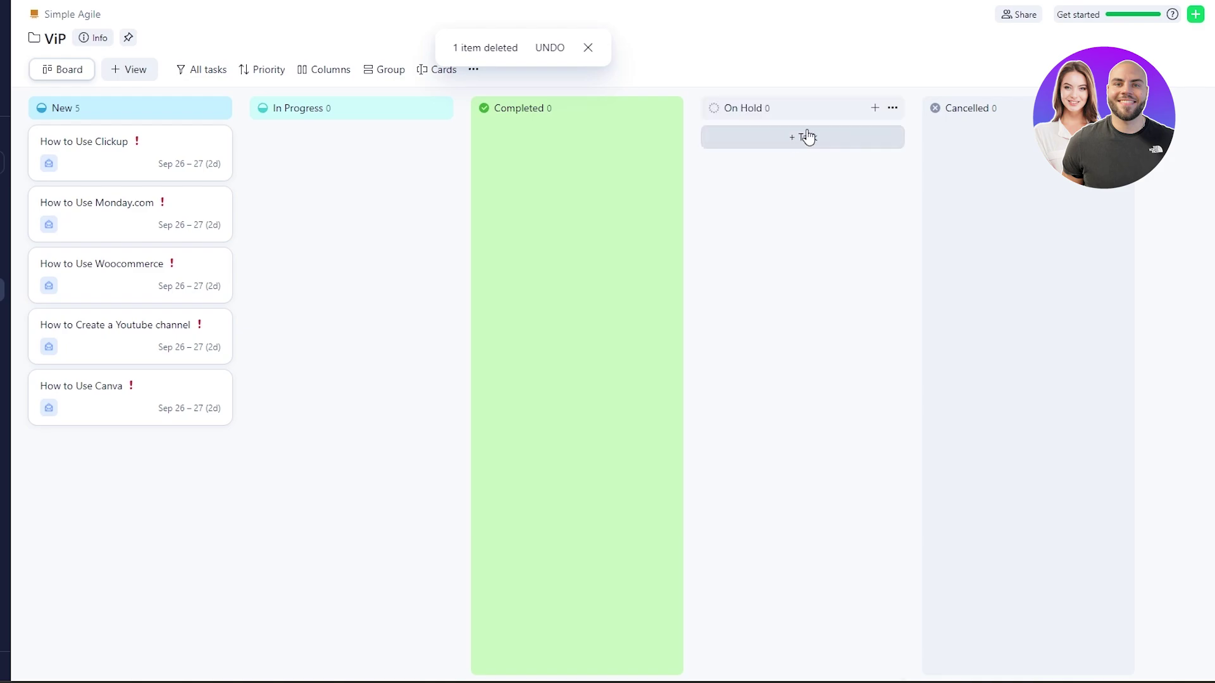
click(831, 87)
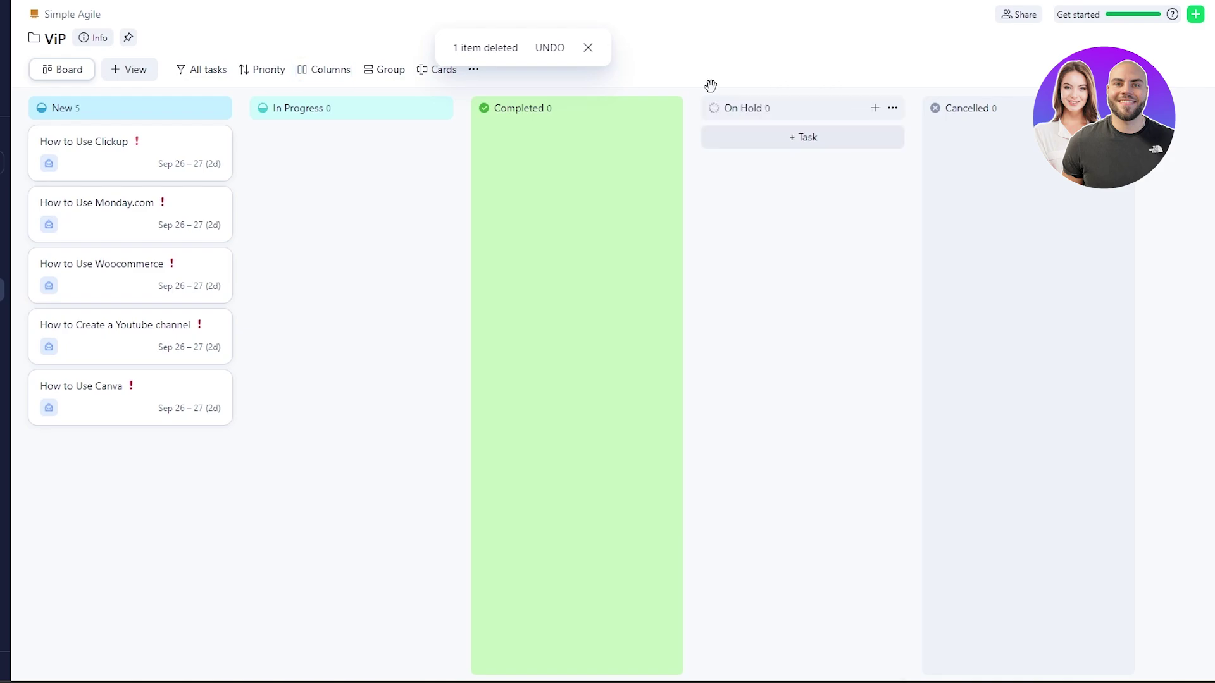
- Dismiss the deletion notice, then review the board's Columns settings and the On Hold column's options for editing status columns
click(588, 49)
click(328, 78)
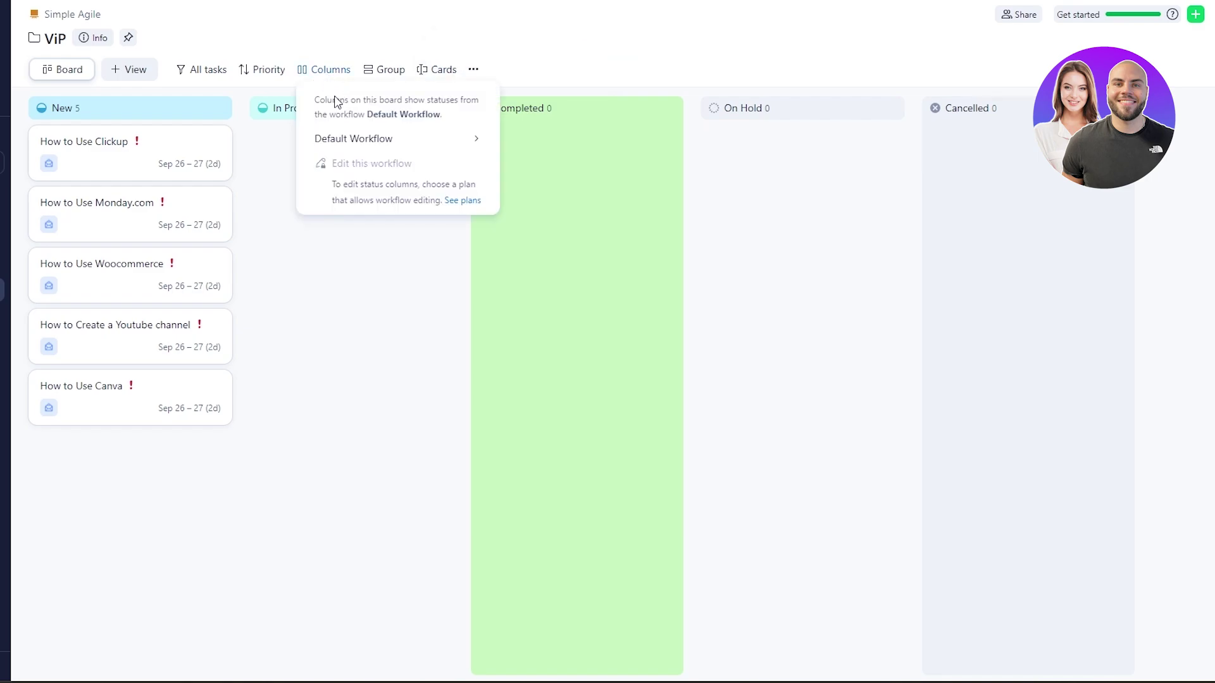
drag(341, 185, 415, 200)
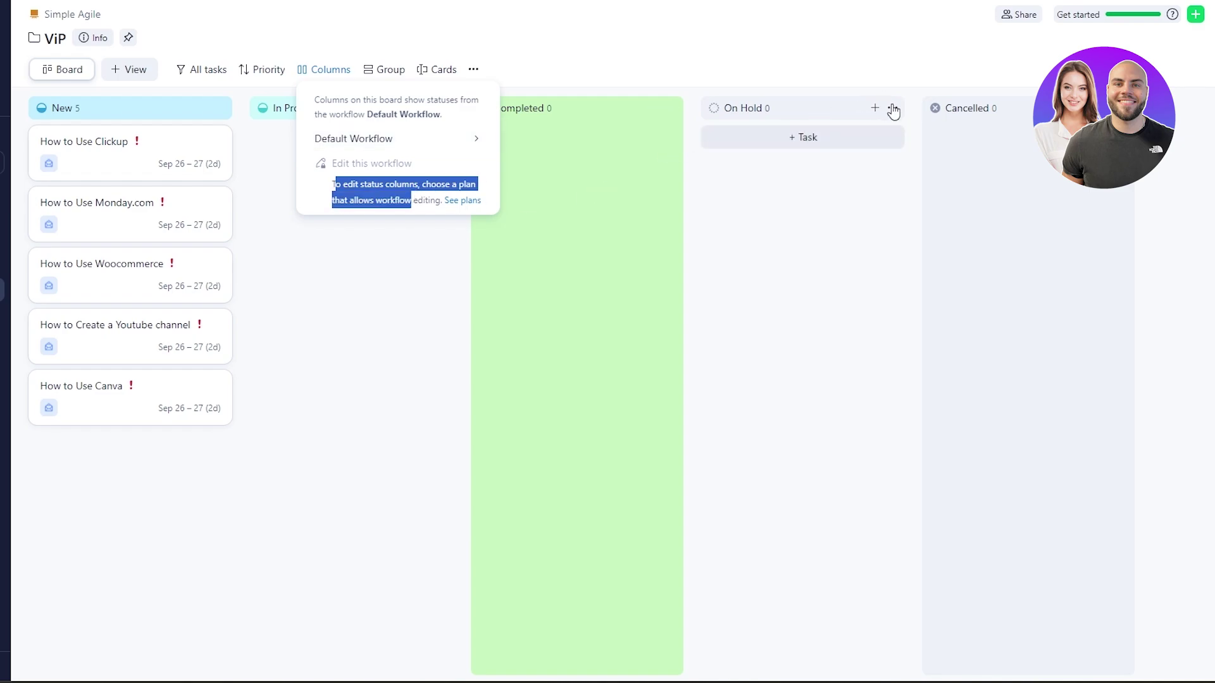
click(893, 108)
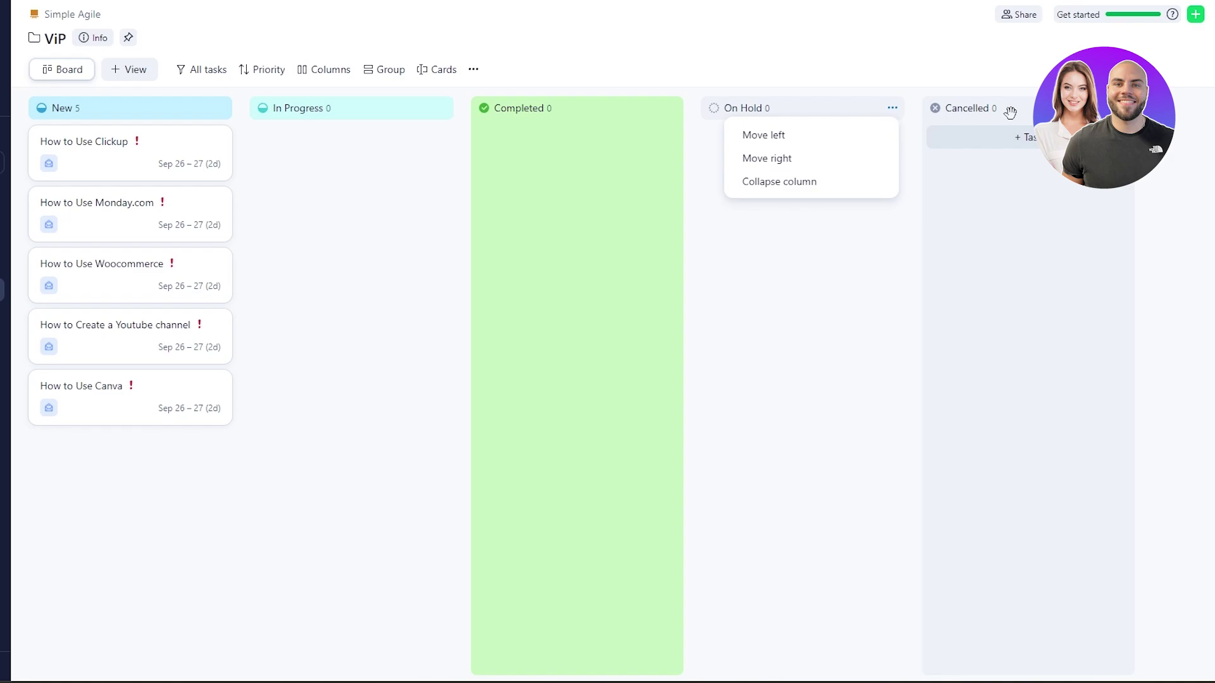
click(771, 276)
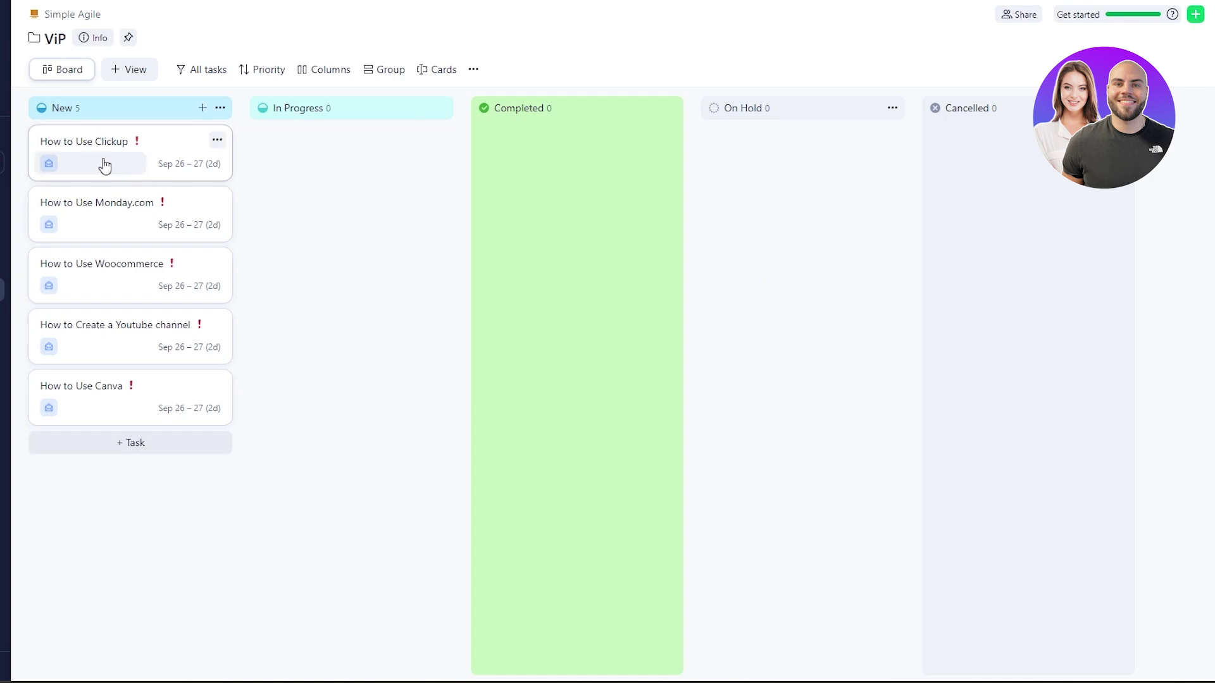
- Move the How to Use Clickup card from New to Completed
drag(120, 155, 560, 169)
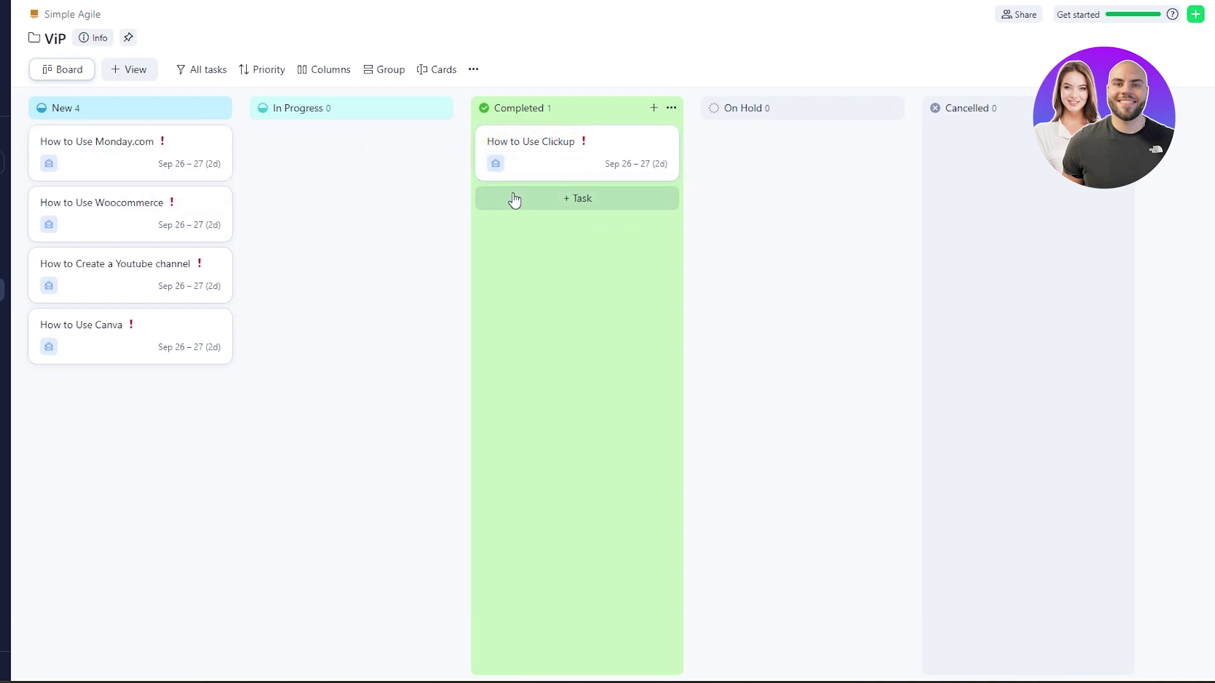
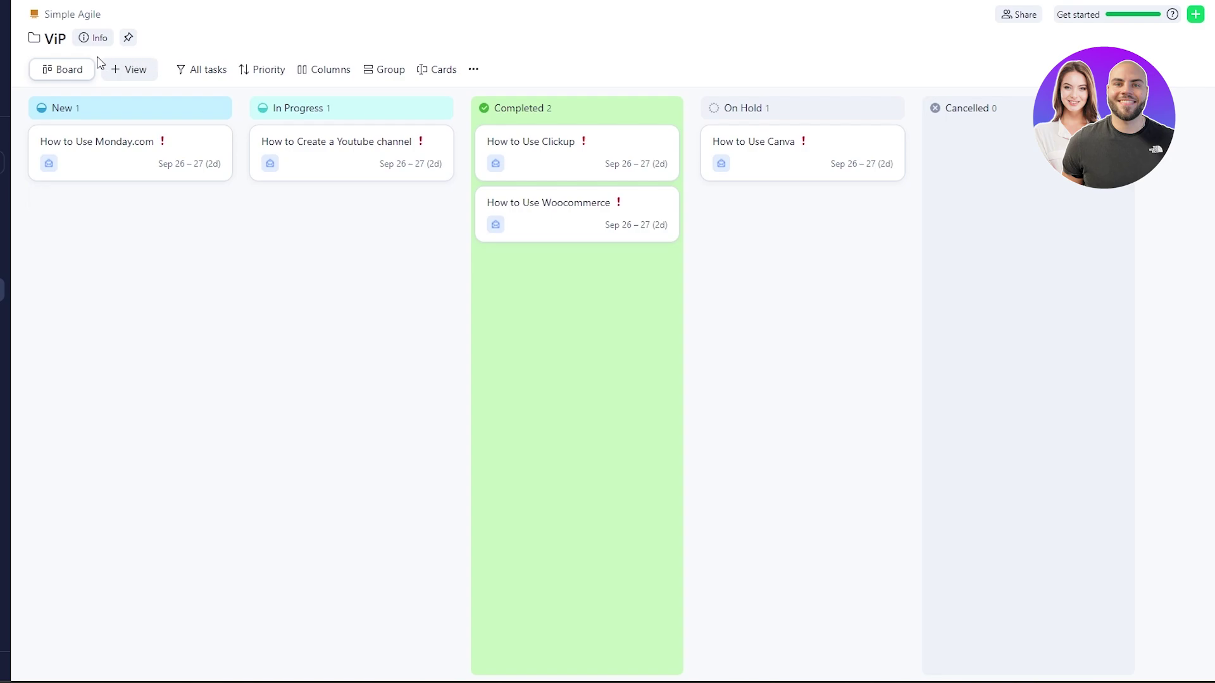
- Add a Chart view named Chart to the ViP folder, shared with anyone with access
click(116, 65)
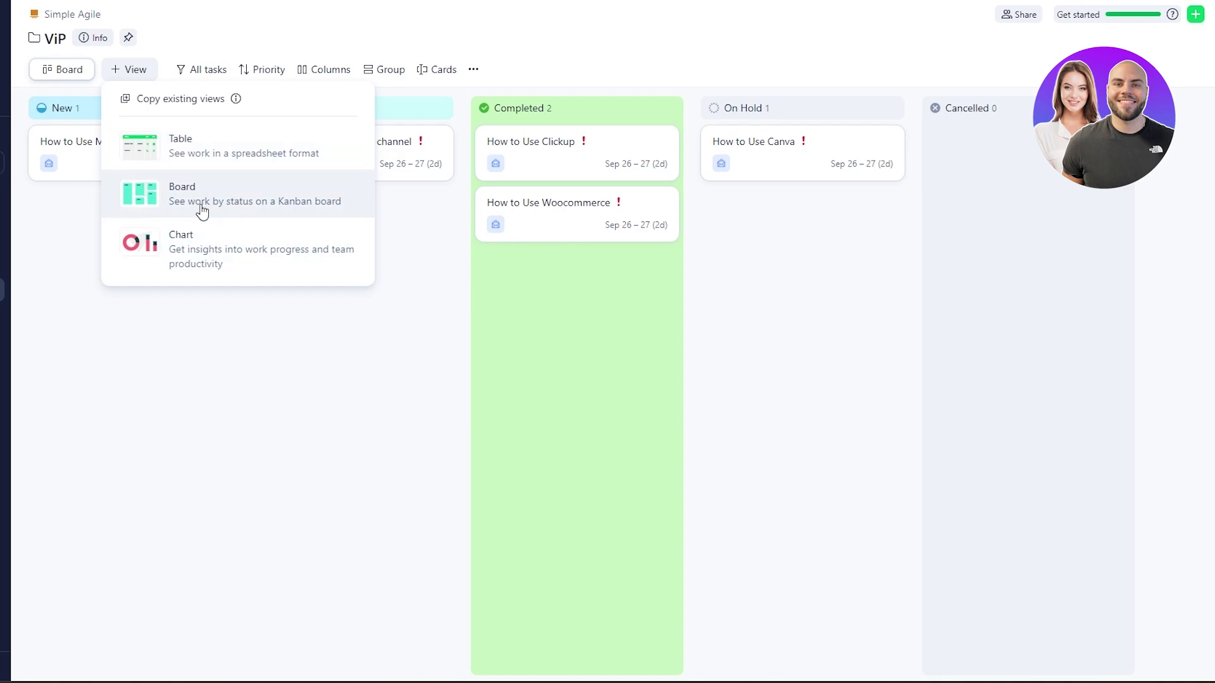
click(208, 246)
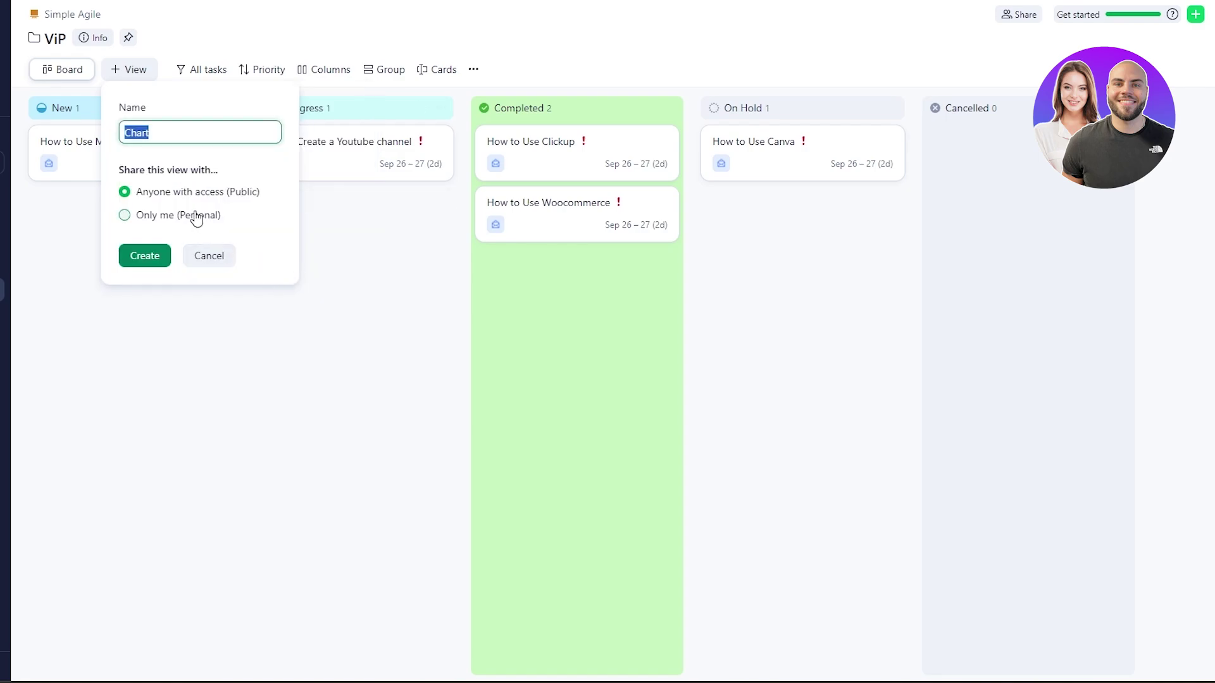
click(163, 260)
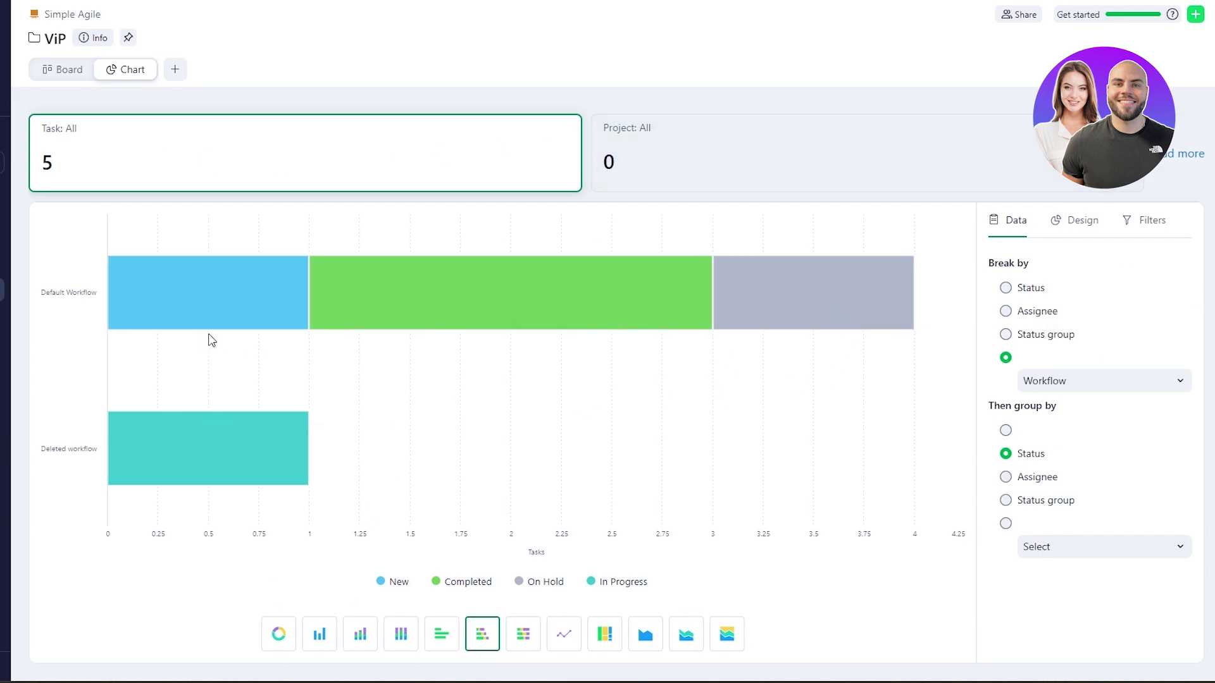
- Examine the New, Completed, On Hold and In Progress segments of the chart for their task counts
mouse_move(192, 311)
mouse_move(355, 305)
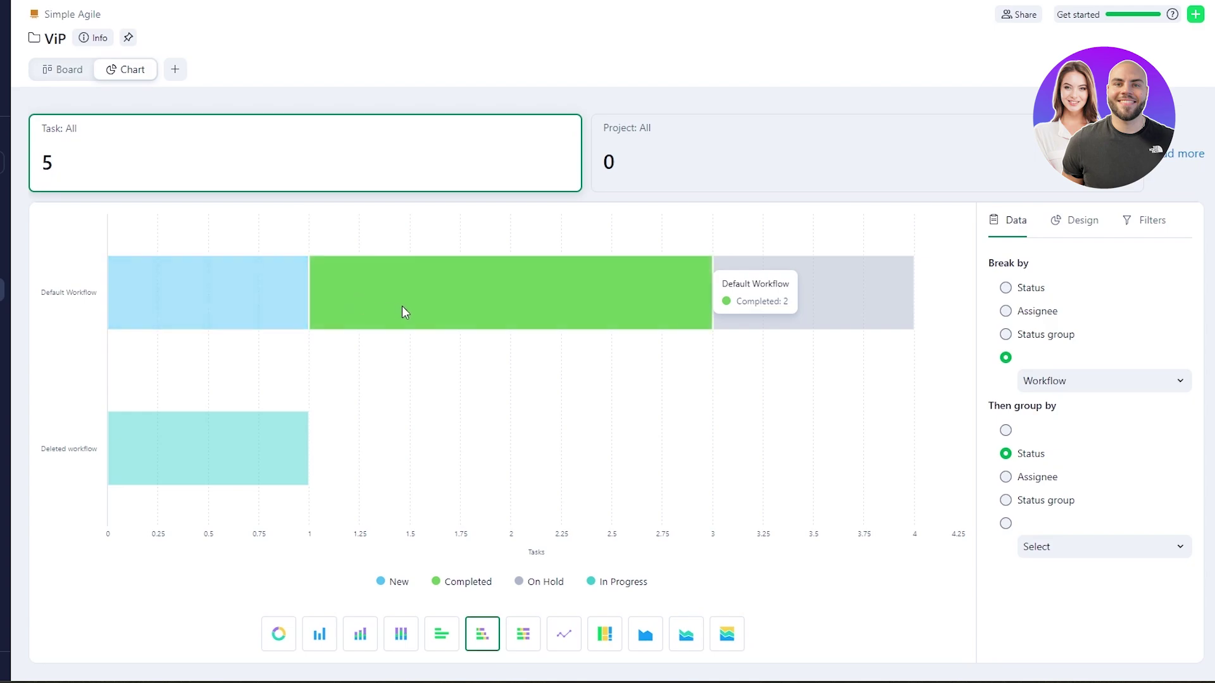
mouse_move(853, 322)
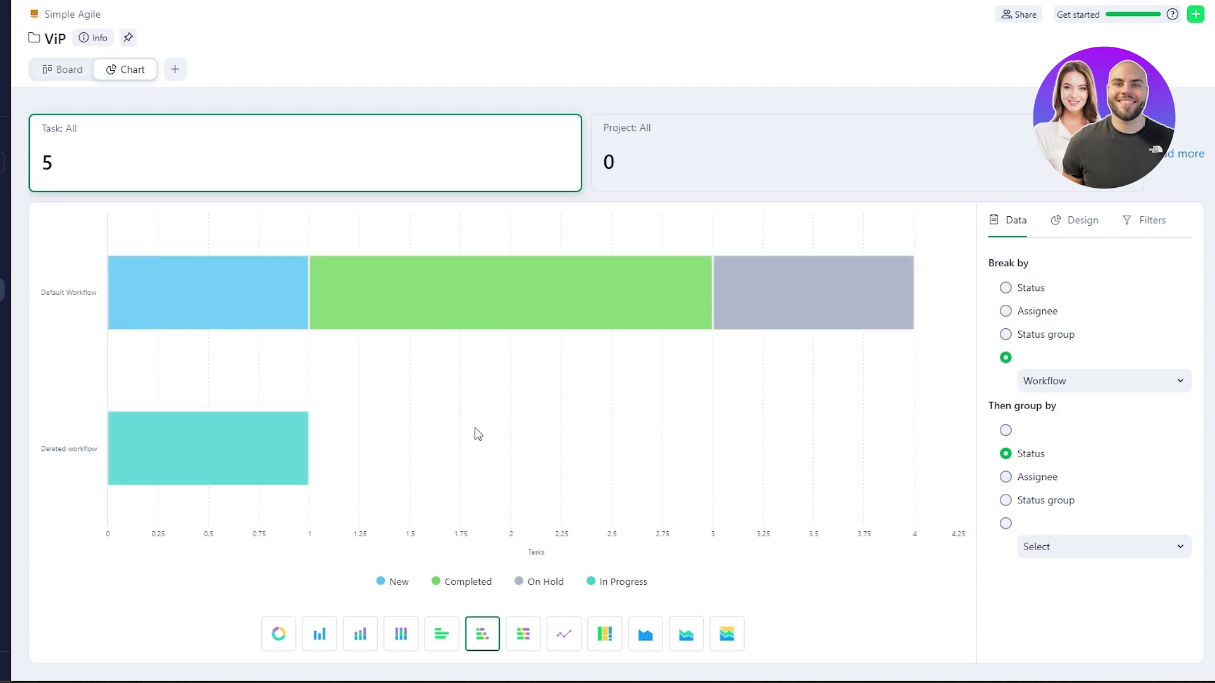
mouse_move(160, 481)
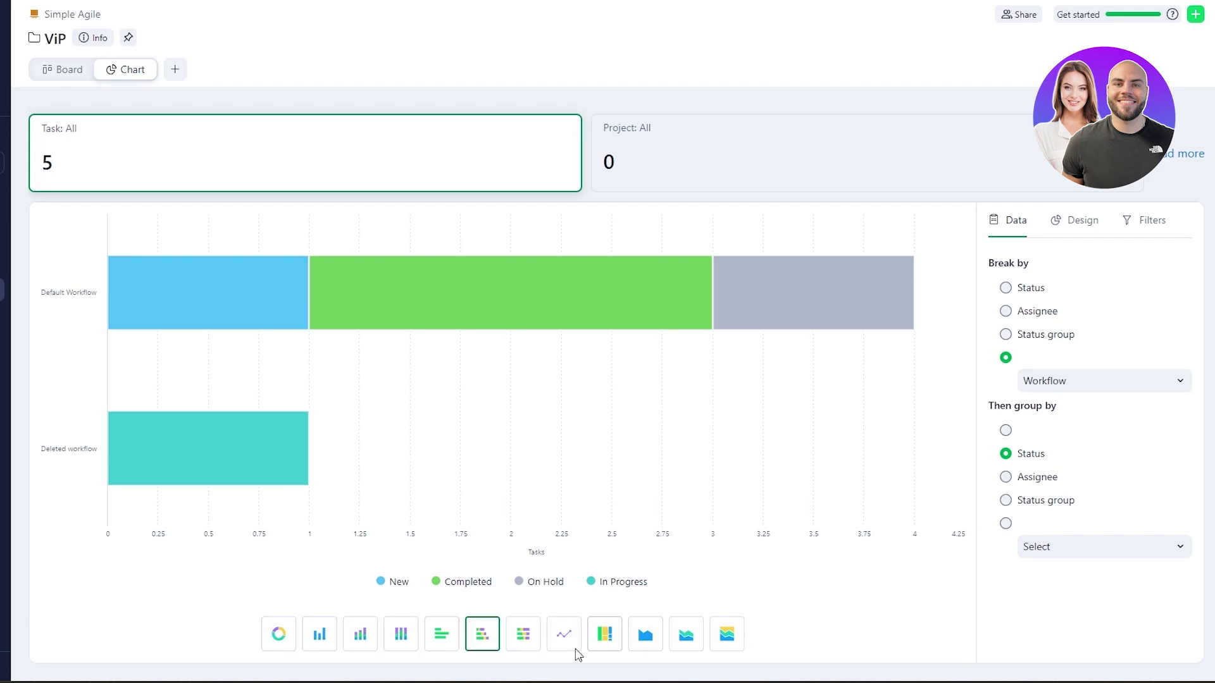
- Compare the workflow breakdown across the donut, column and bar chart types, including their stacked versions, and check the Default Workflow bar's details
click(286, 642)
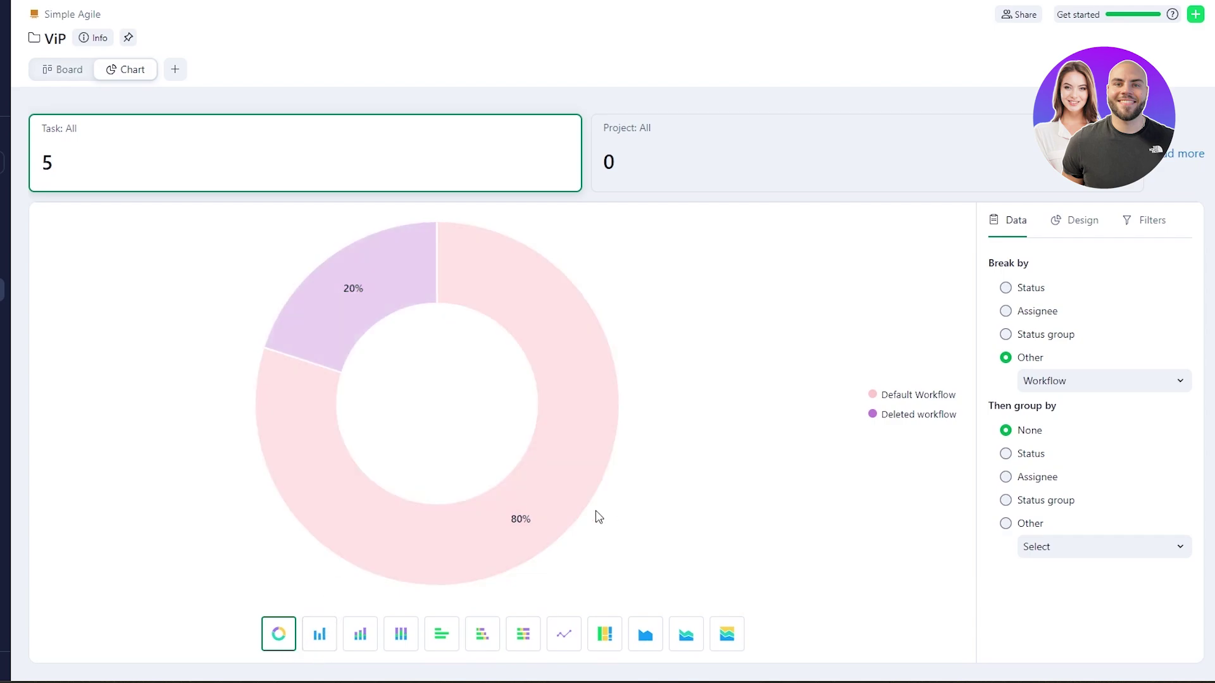
click(320, 639)
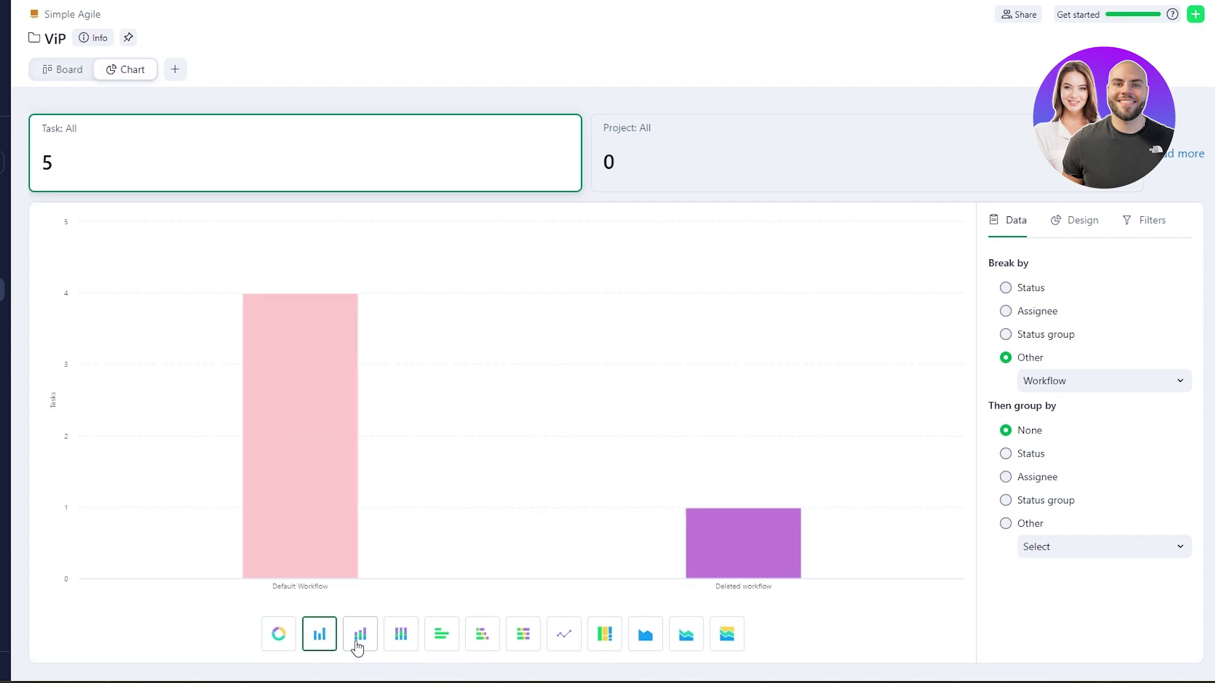
click(358, 644)
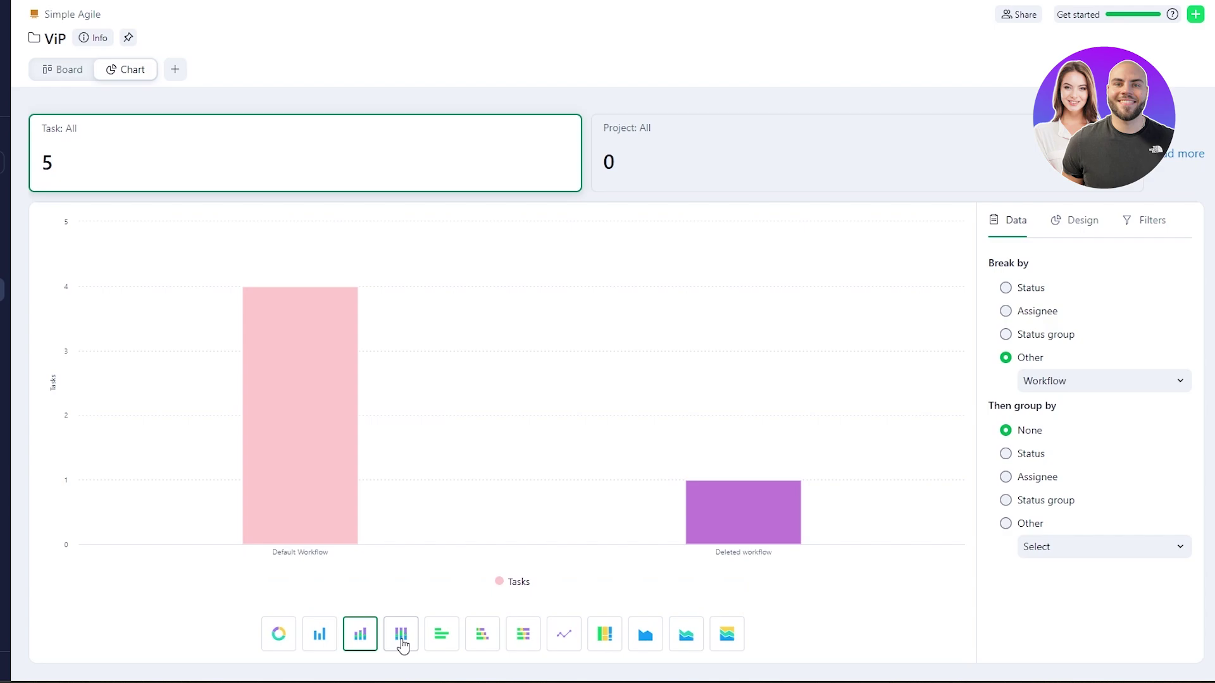
click(402, 643)
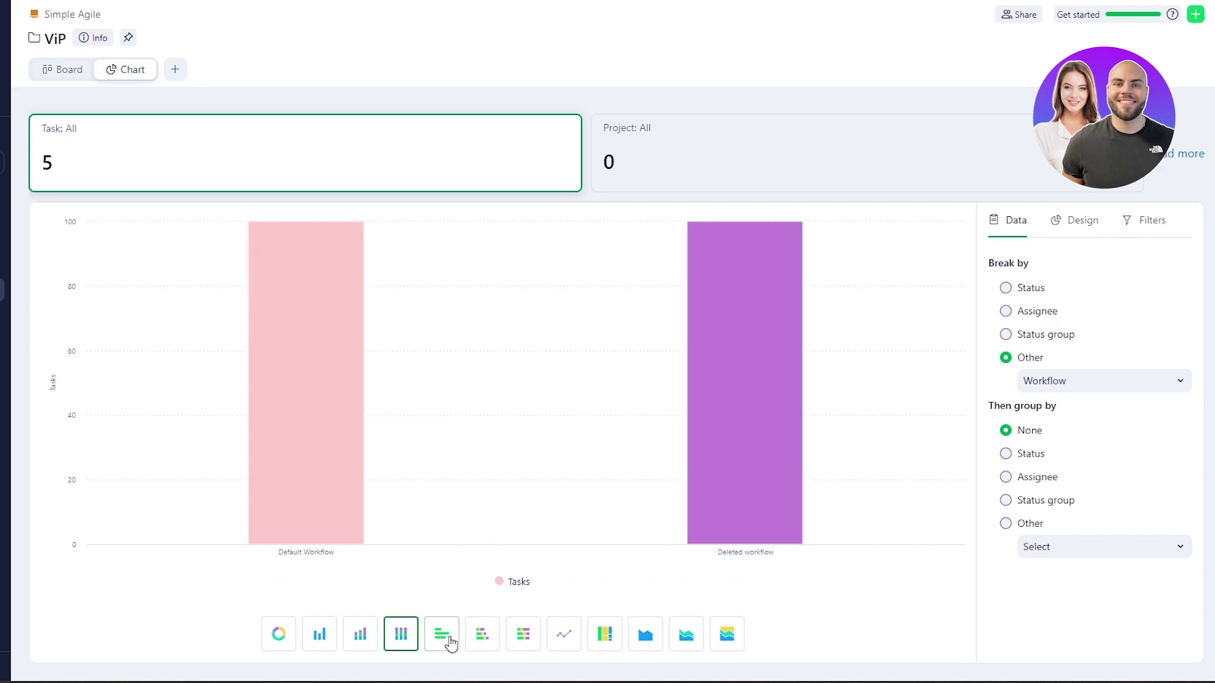
click(449, 642)
click(483, 638)
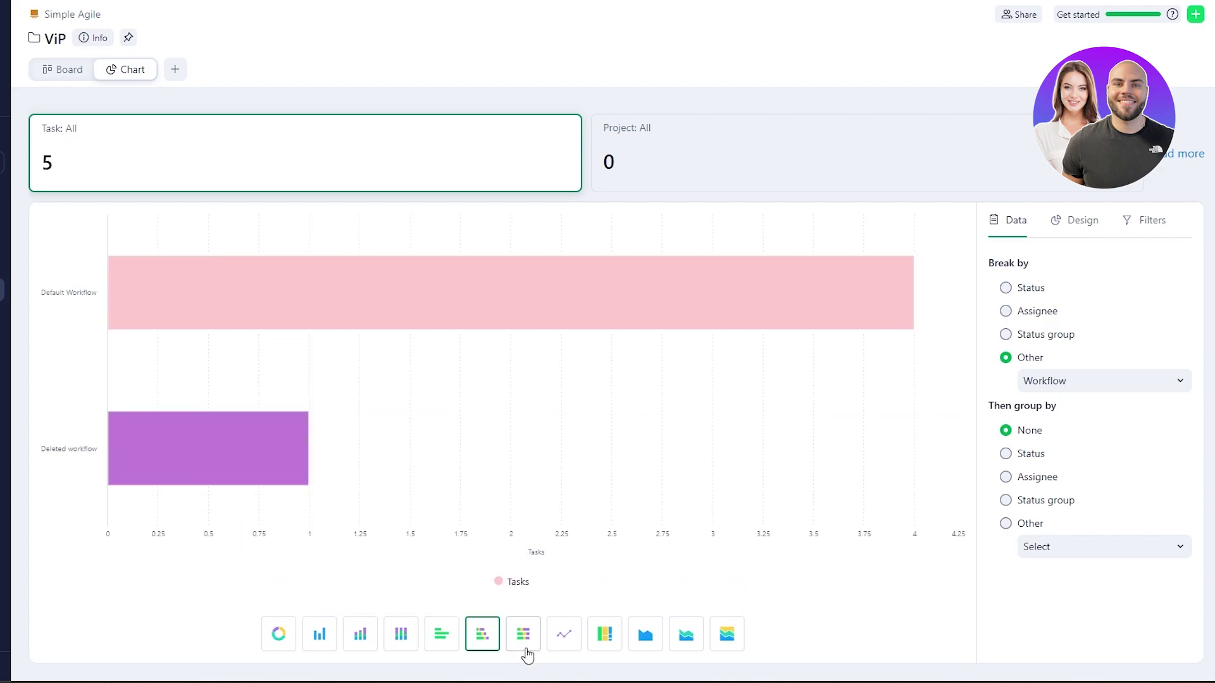
mouse_move(479, 272)
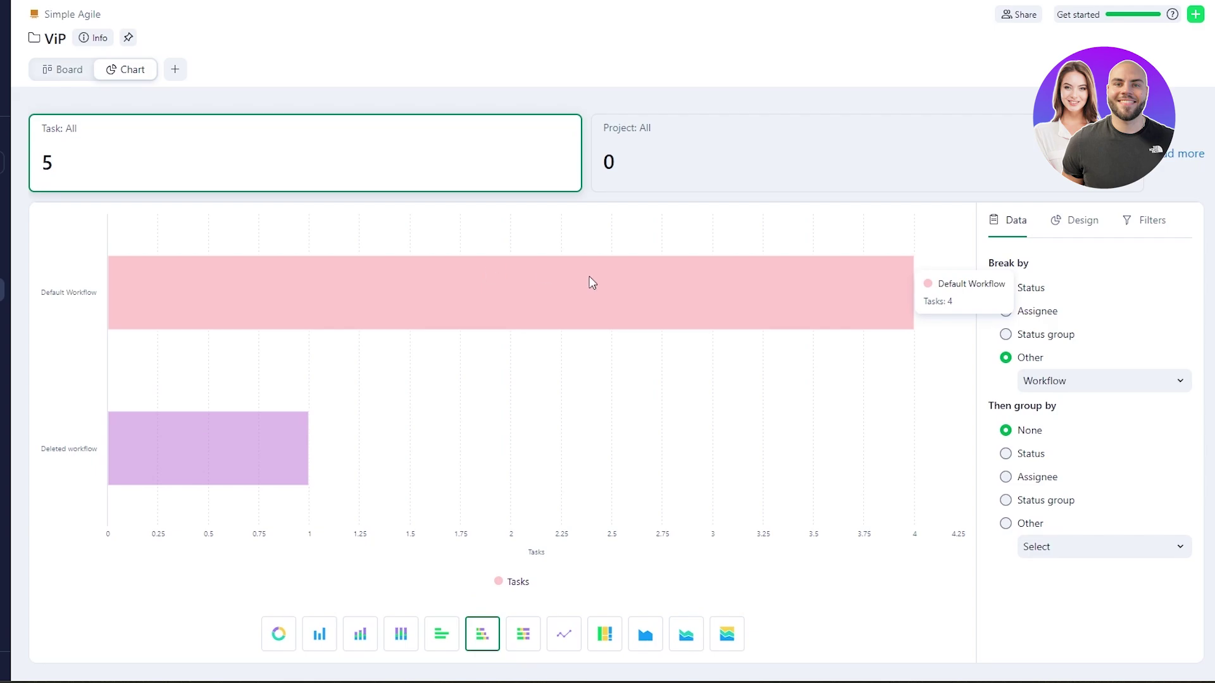
click(539, 640)
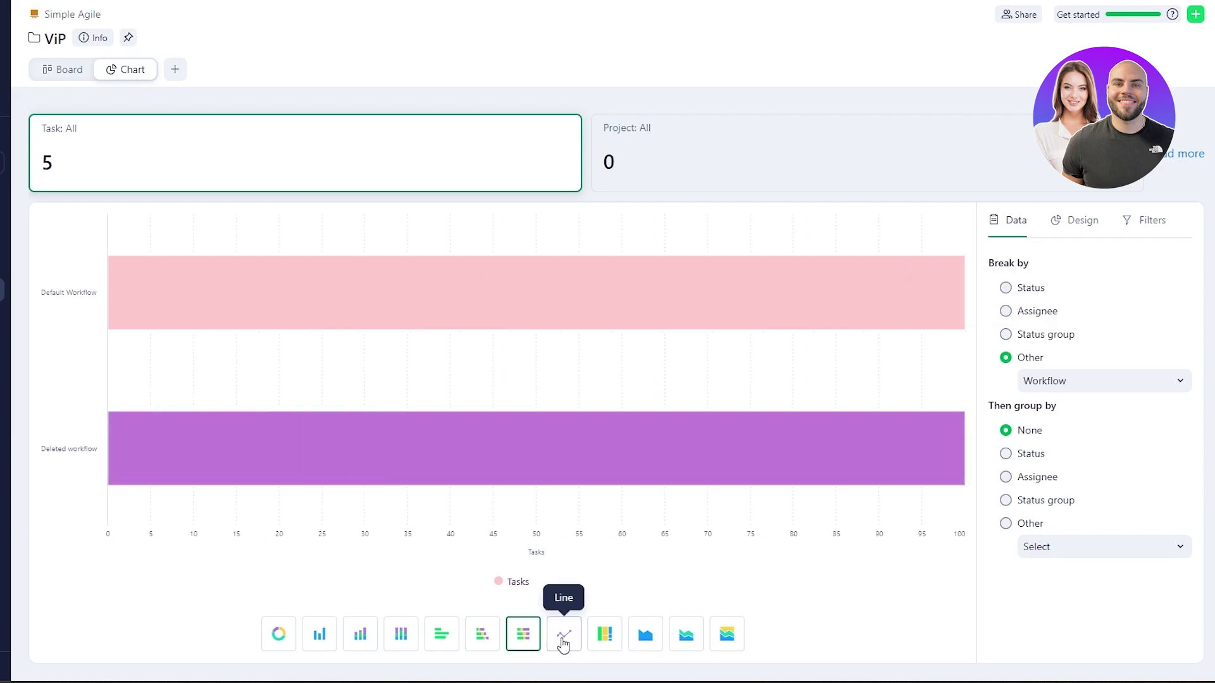
- Preview the line and tree map charts, inspecting the tree map's 09/27/2024 block, and return to the plain bar chart
click(563, 637)
click(605, 641)
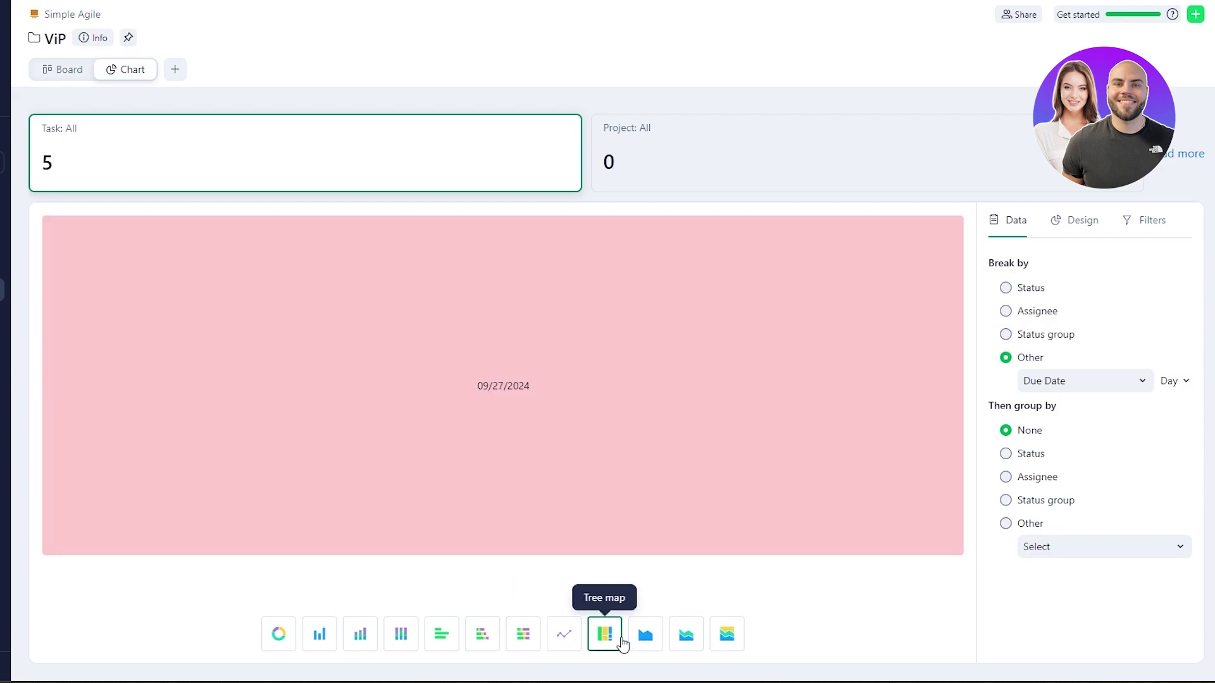
click(466, 290)
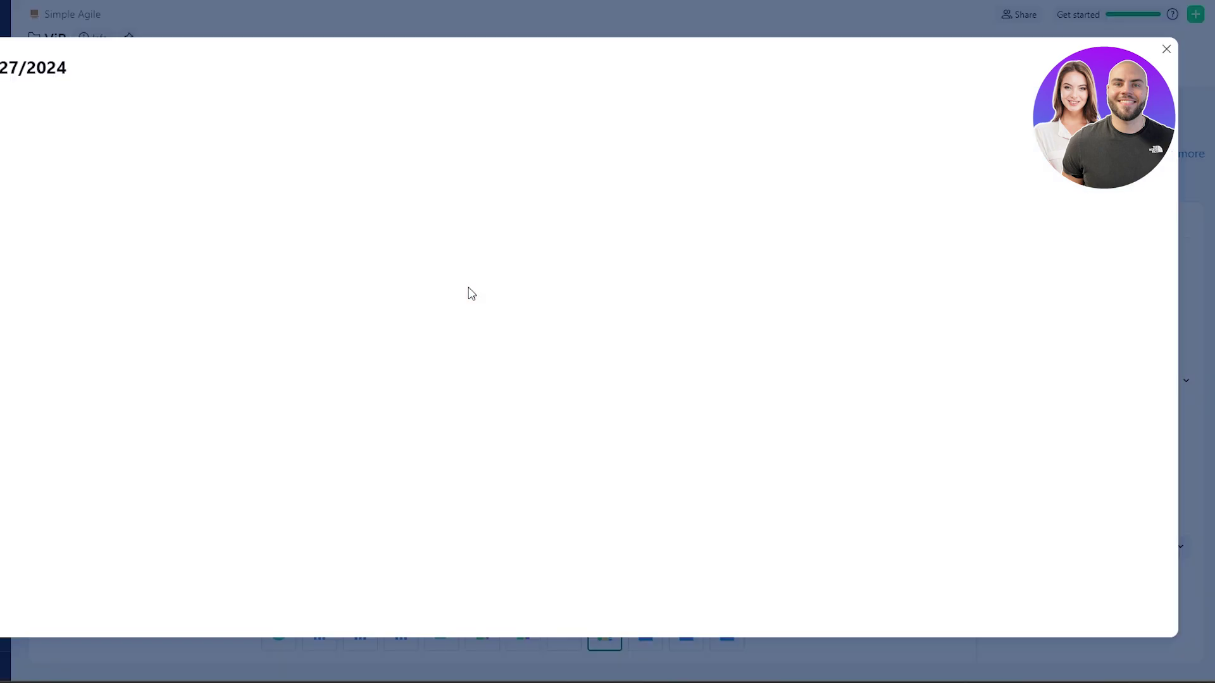
click(1166, 50)
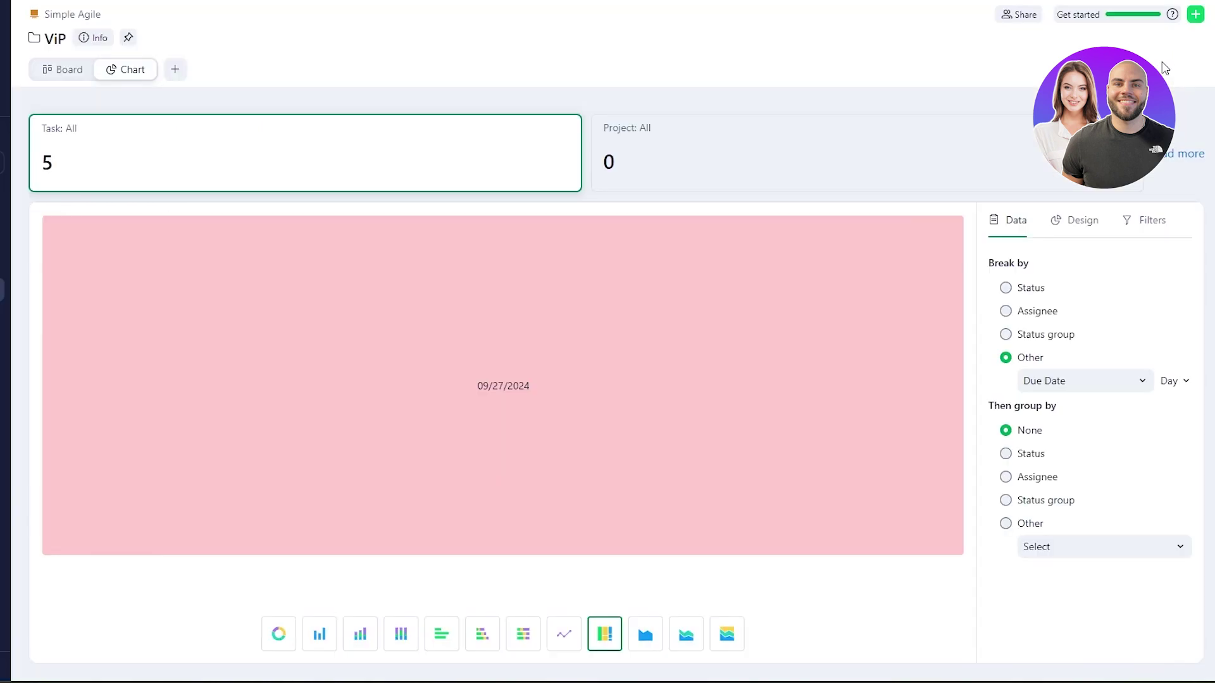
click(439, 642)
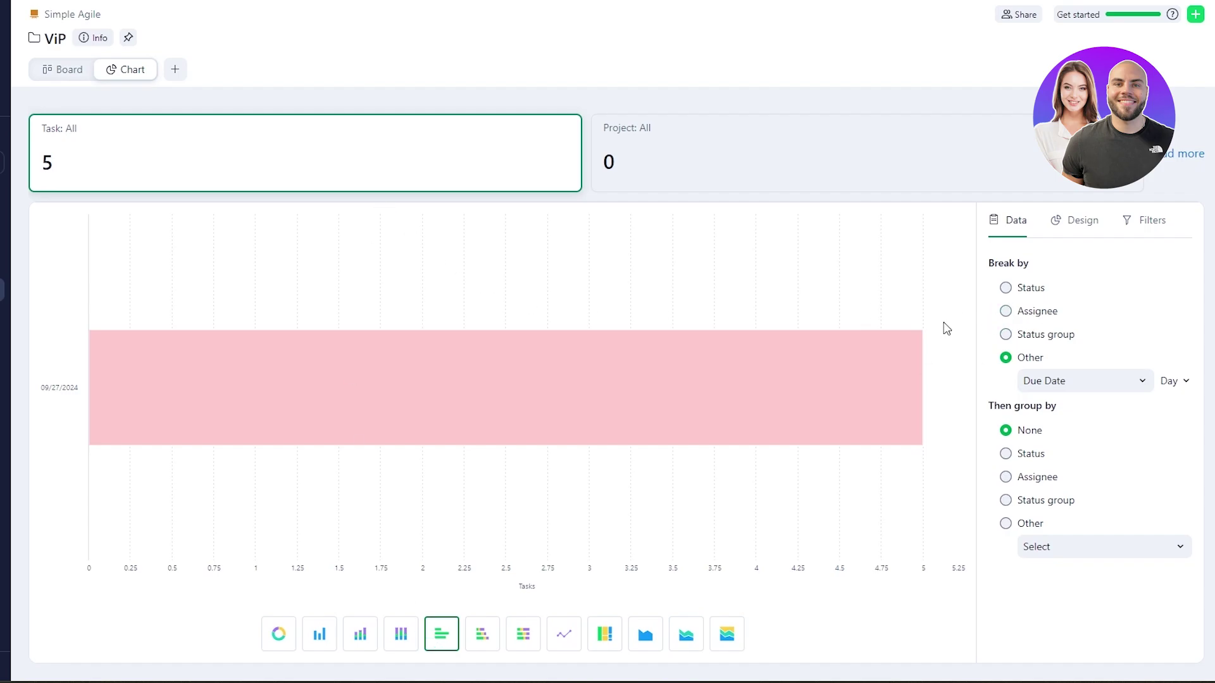
- Add the Task: Progress metric to the ViP folder's Chart view
click(1178, 162)
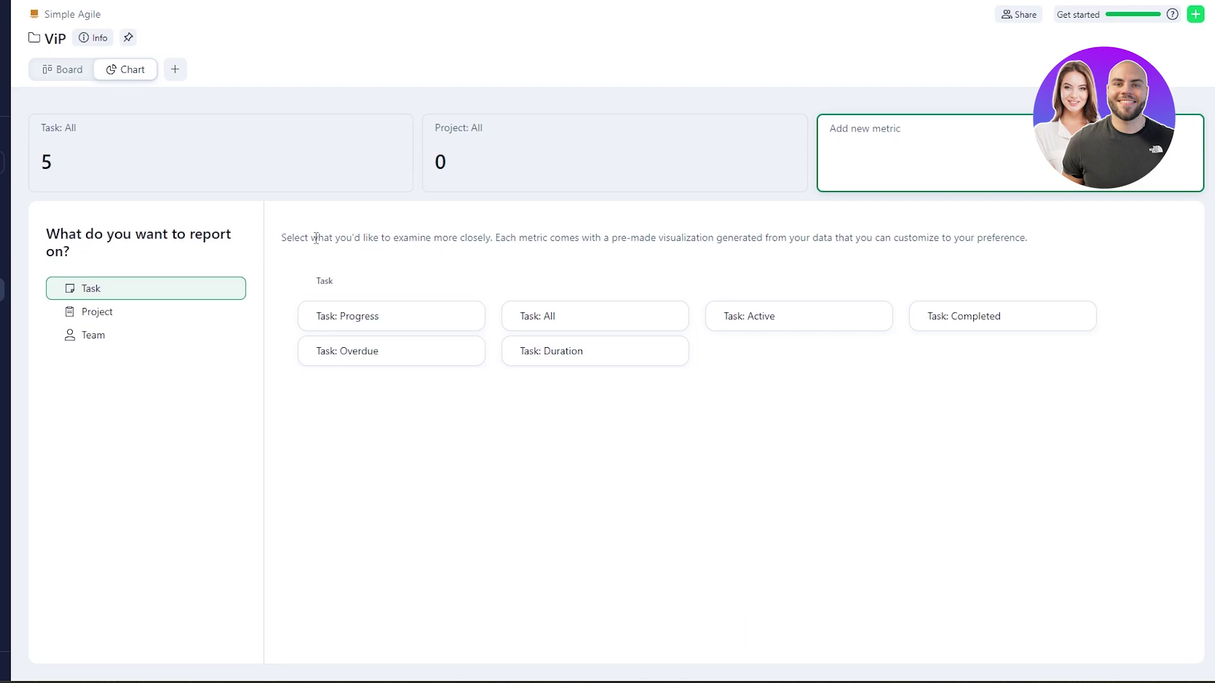
drag(305, 238, 617, 231)
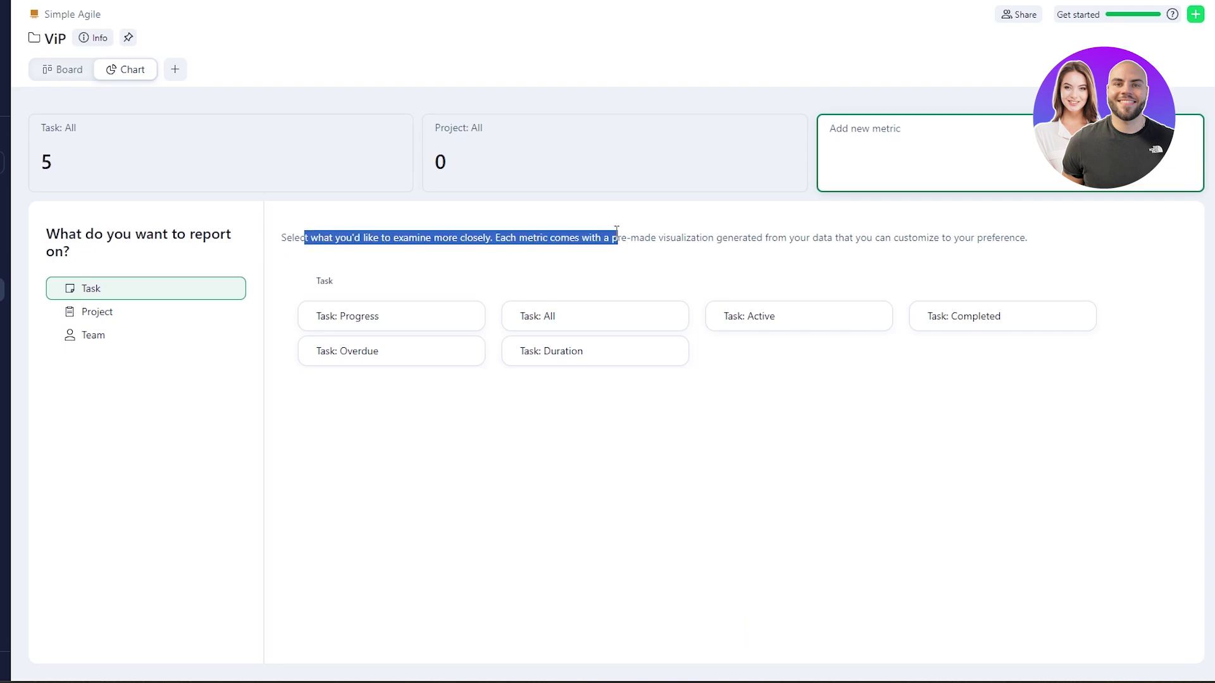
click(431, 329)
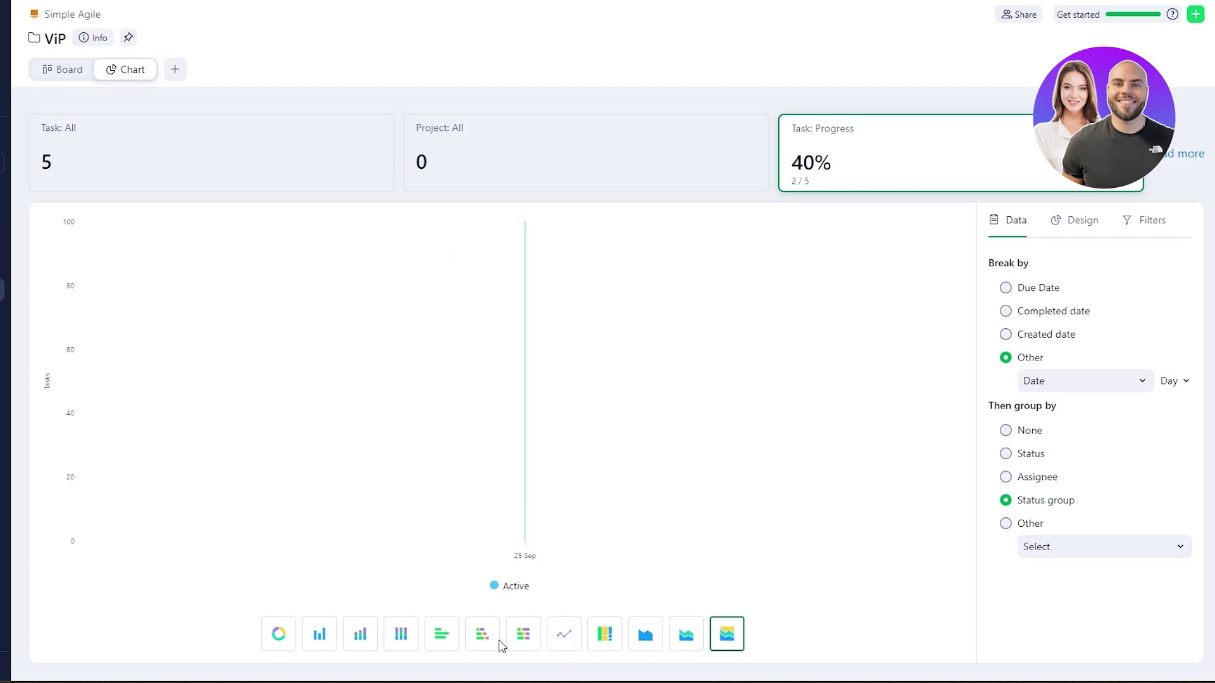
- Compare bar chart types for the Task: Progress metric and display it as a 100% stacked column chart
click(518, 636)
click(441, 634)
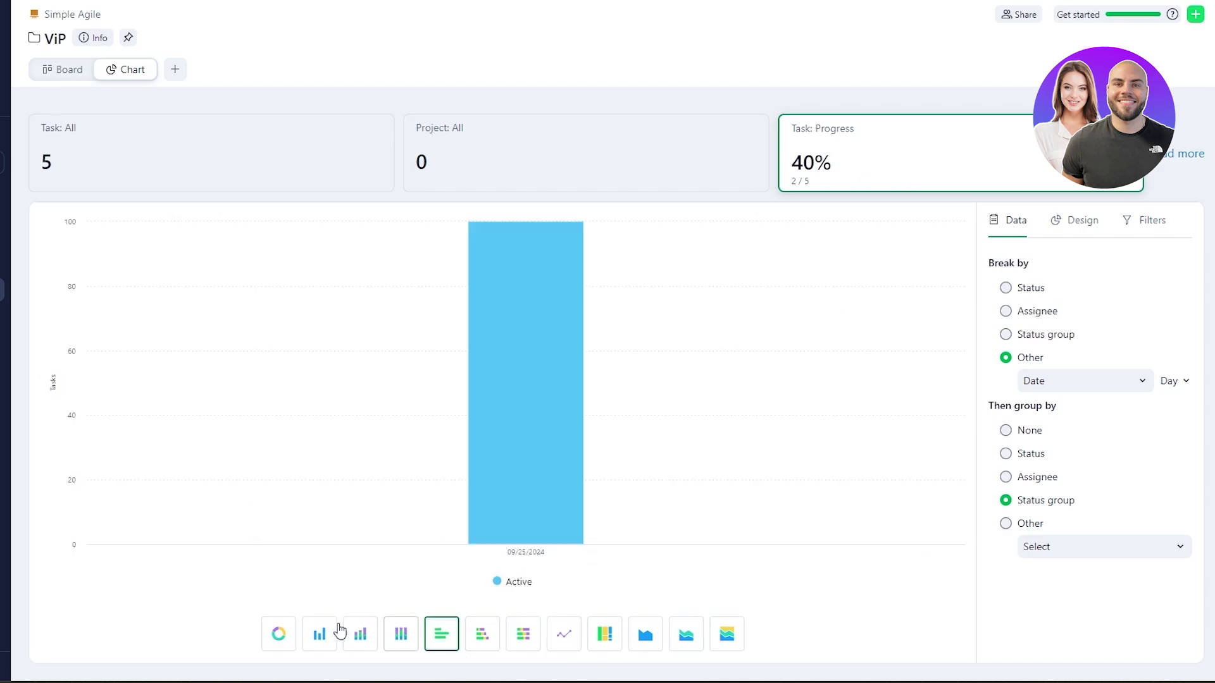
click(401, 634)
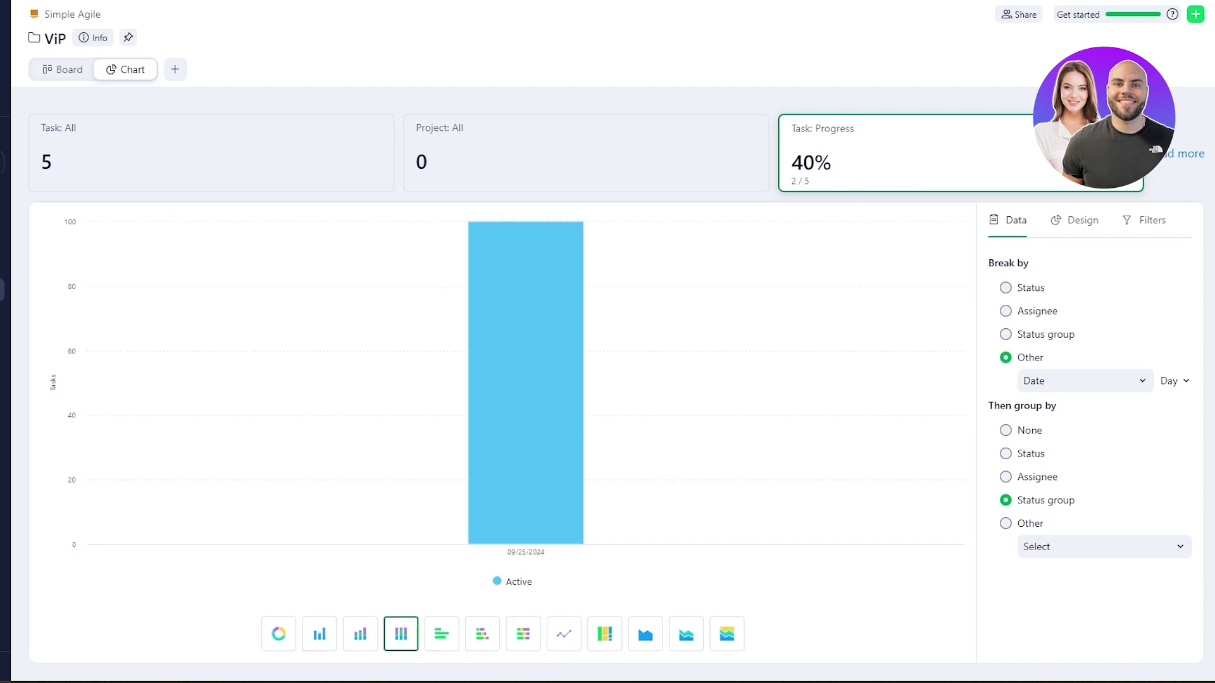
- Compare the Task: All chart broken down by assignee and by status, and set its breakdown to Status group
click(198, 166)
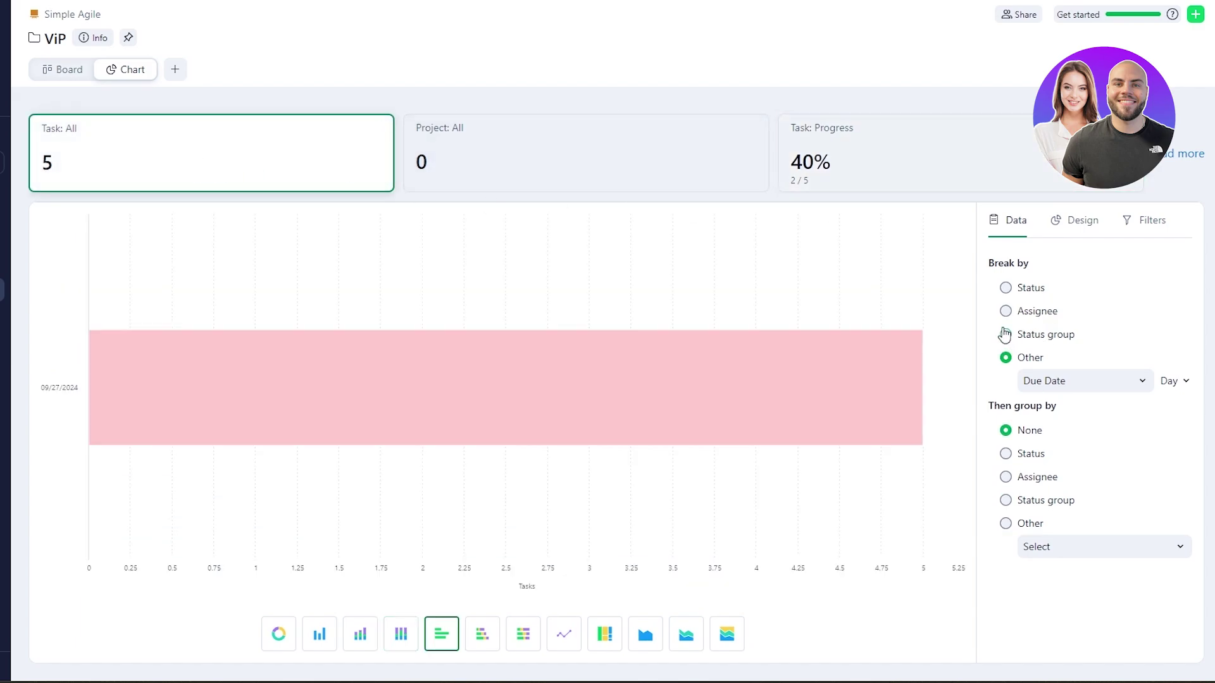
click(1006, 290)
click(1006, 312)
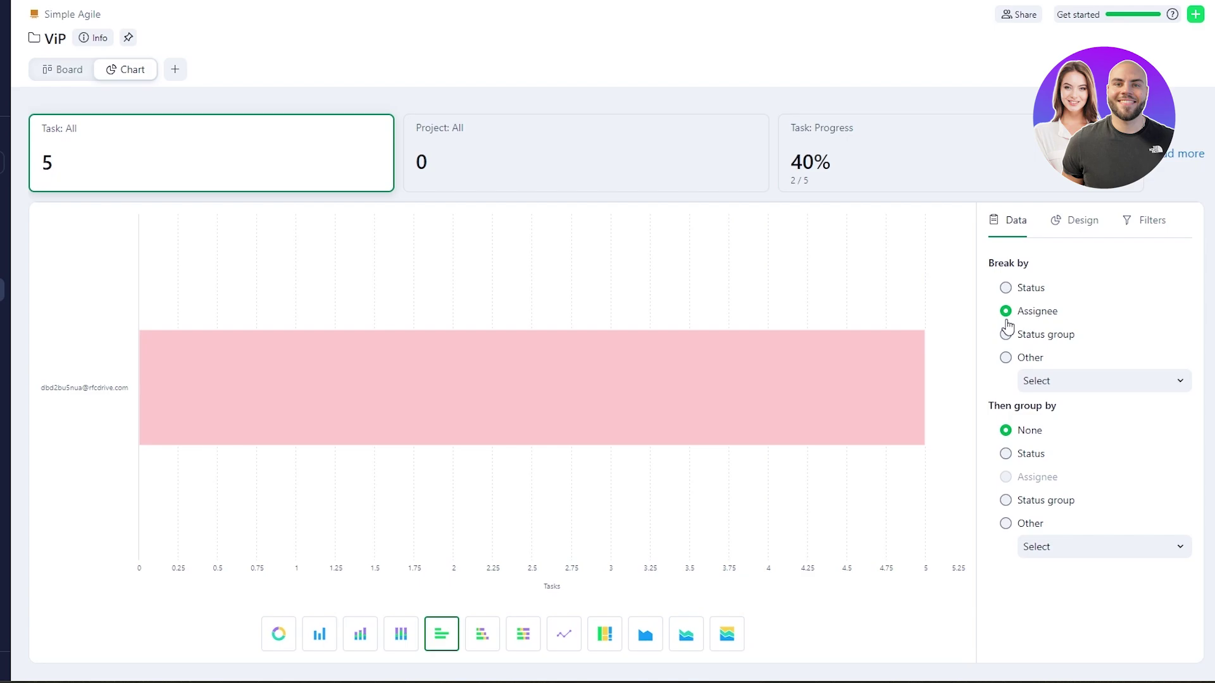
click(1006, 288)
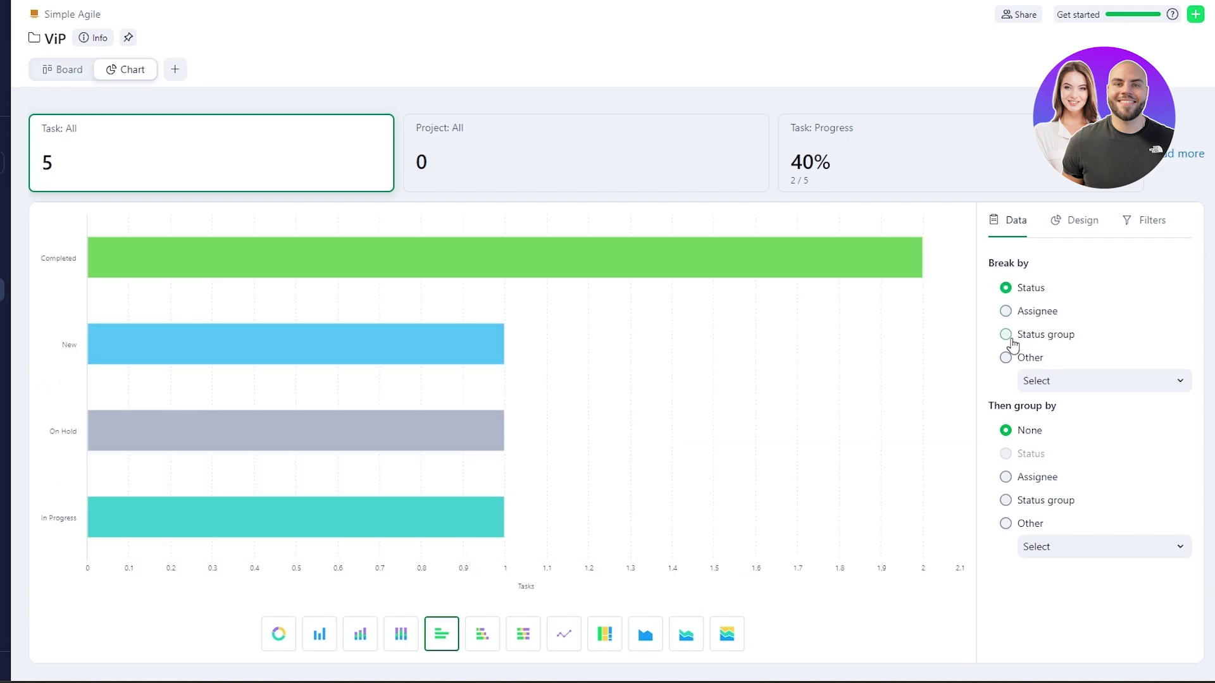
click(1006, 337)
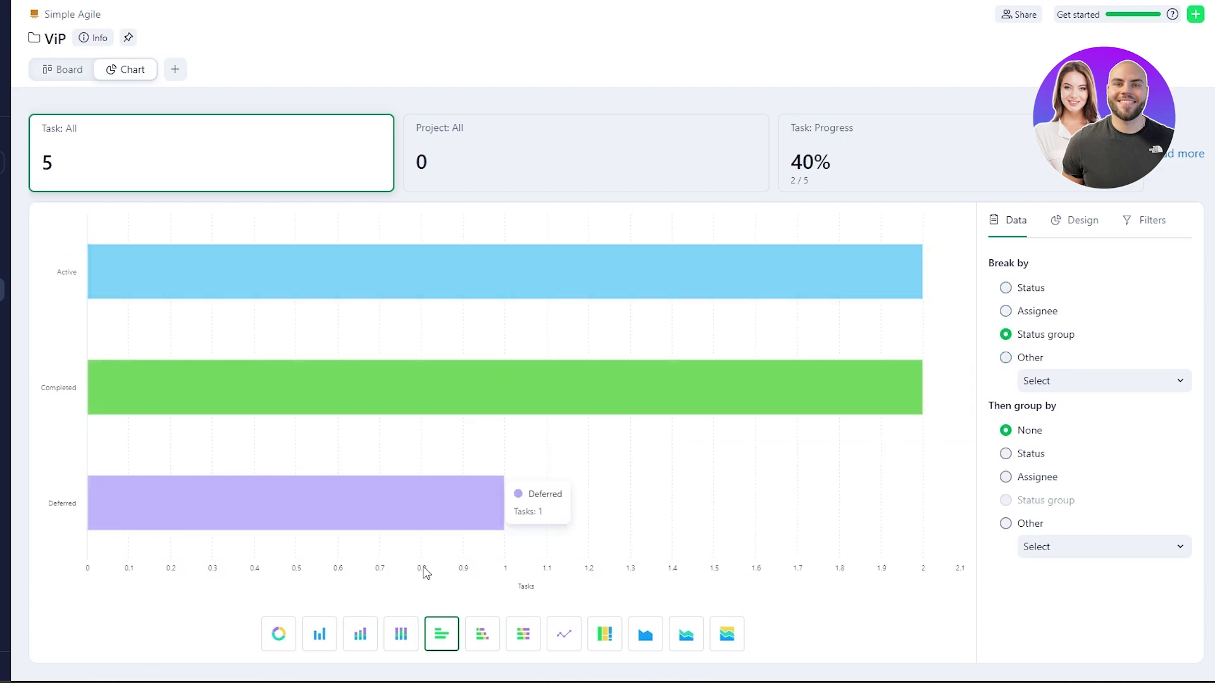
- Preview the Task: All chart as a donut and grouped by Status, and set its secondary grouping to Importance
click(281, 636)
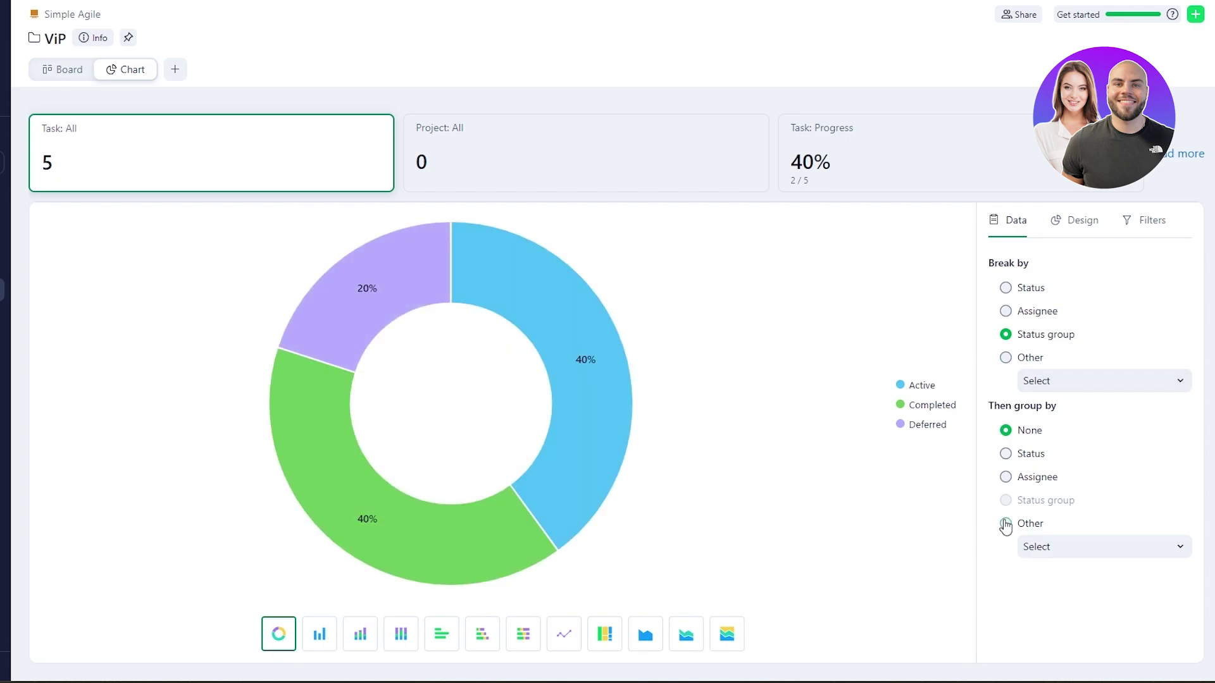
click(1033, 456)
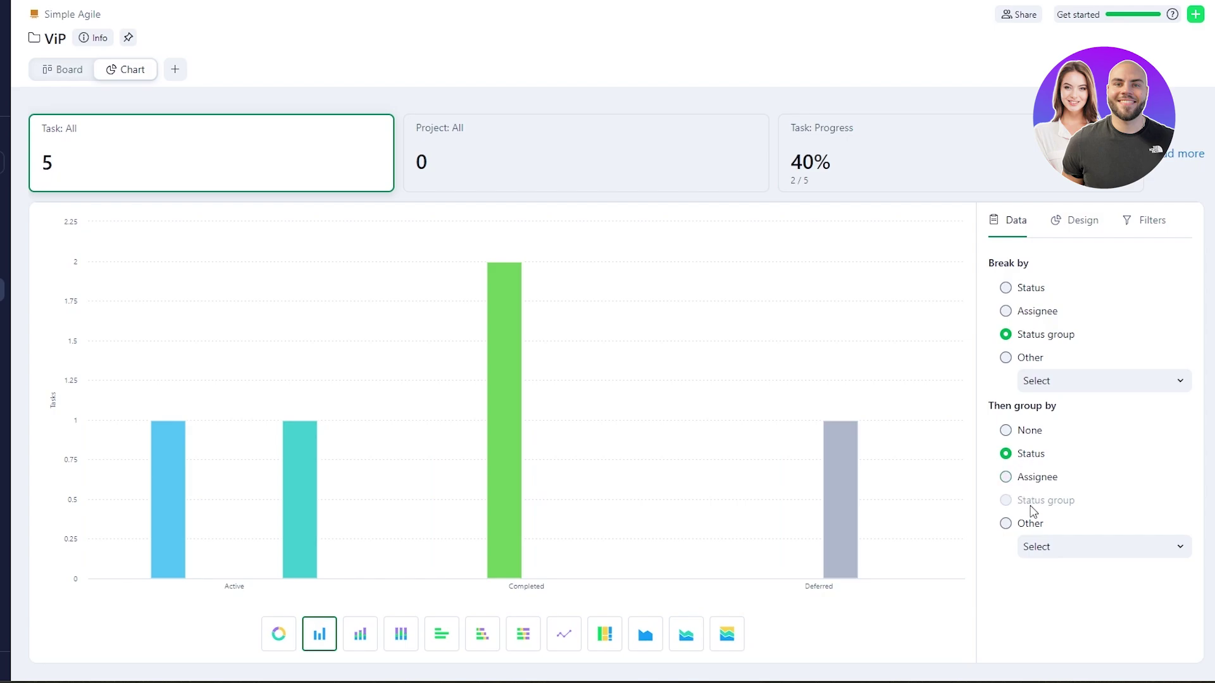
click(1041, 546)
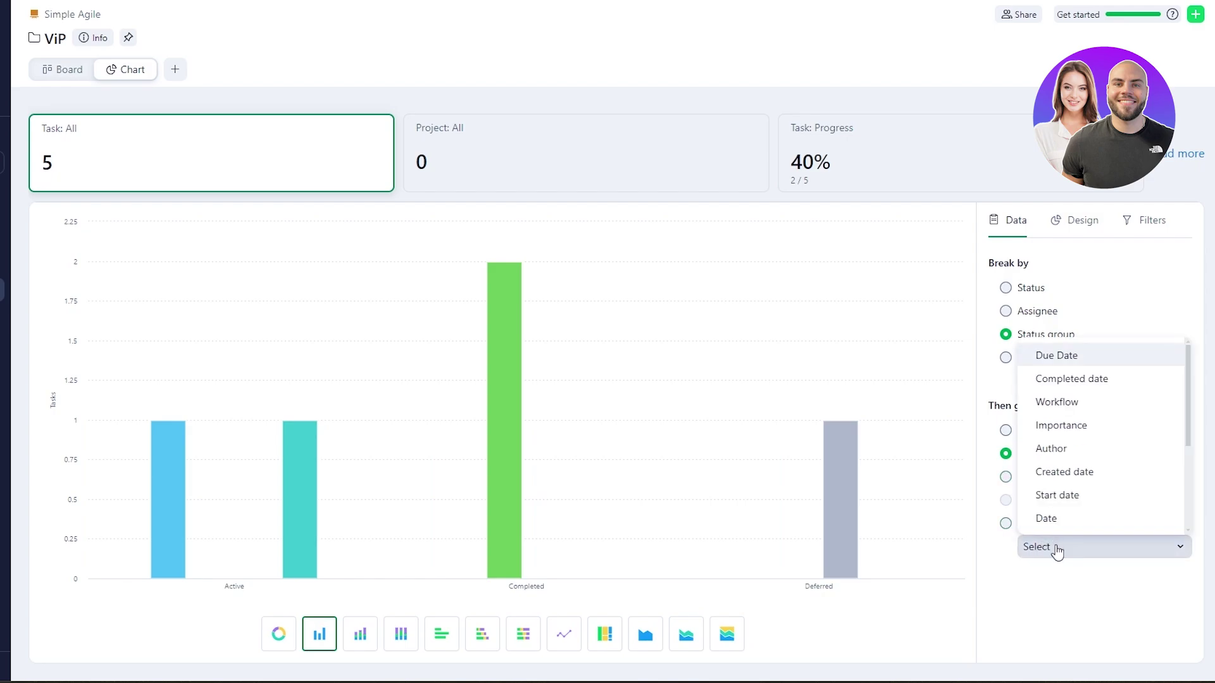
click(1078, 426)
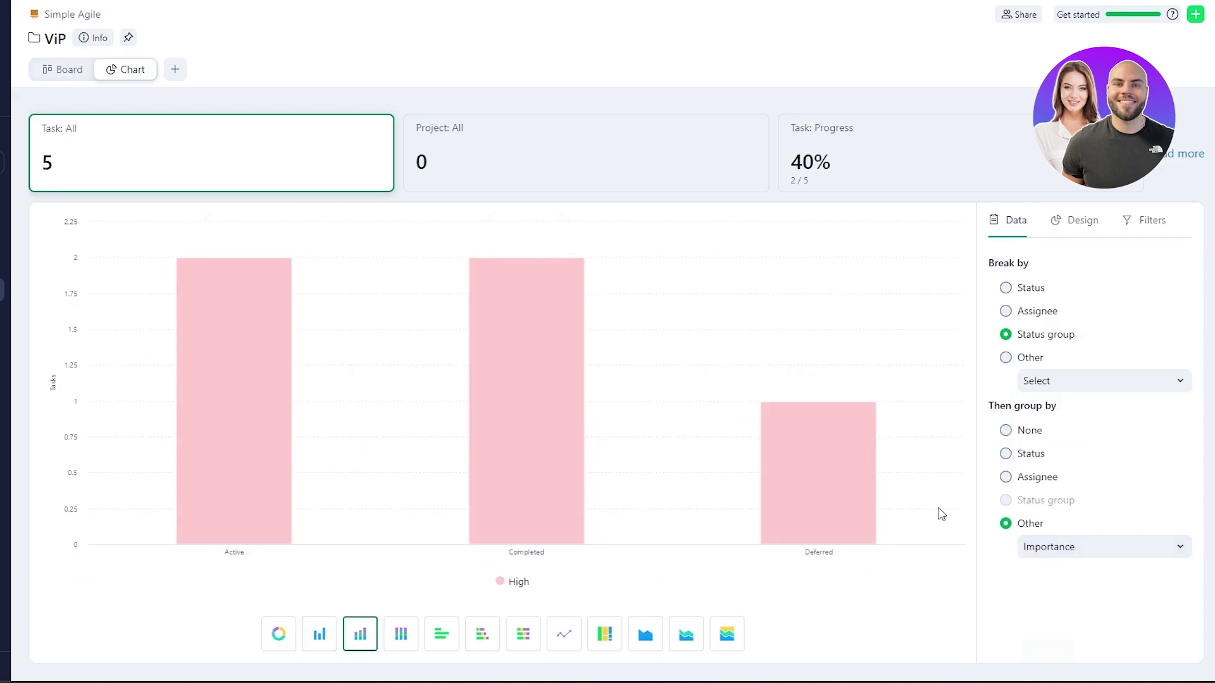
click(1080, 639)
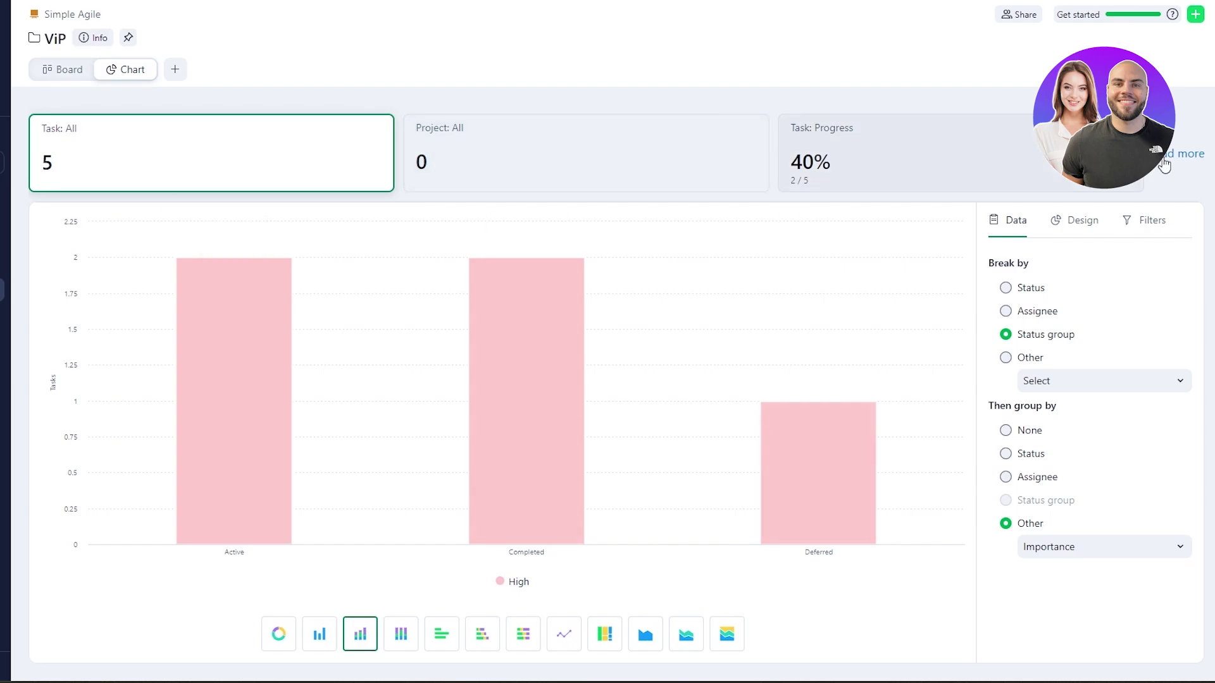
- Review the task metrics that can be added to the Chart view
click(1193, 160)
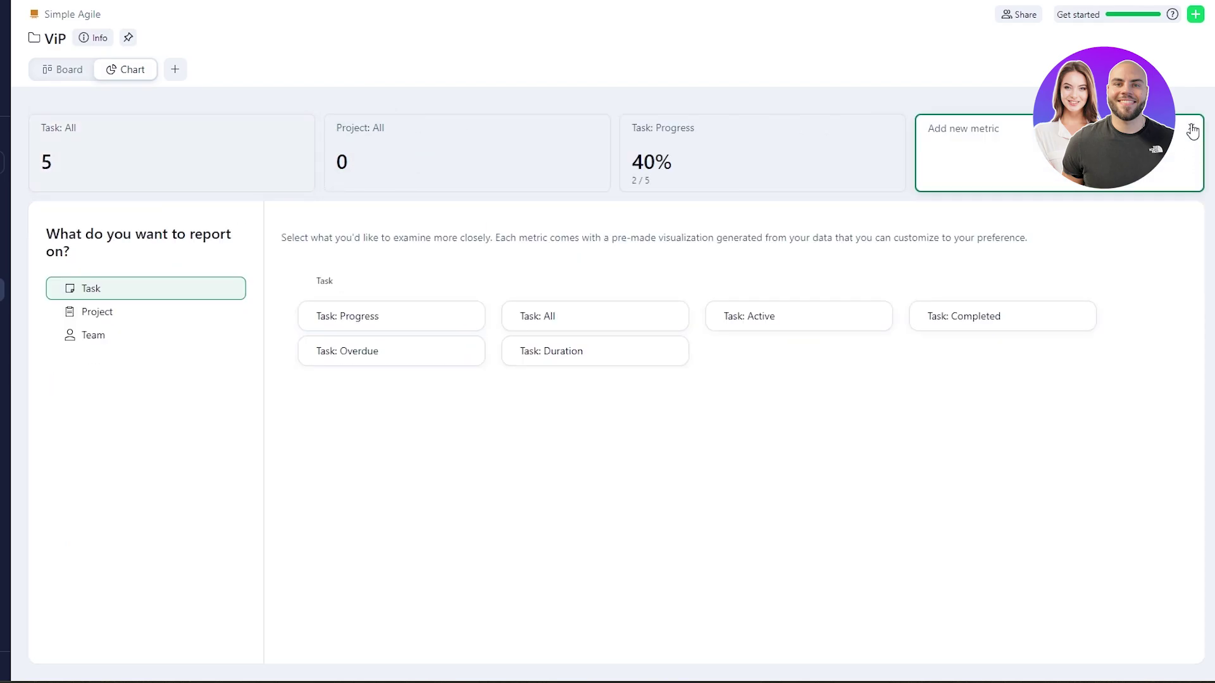
click(1192, 129)
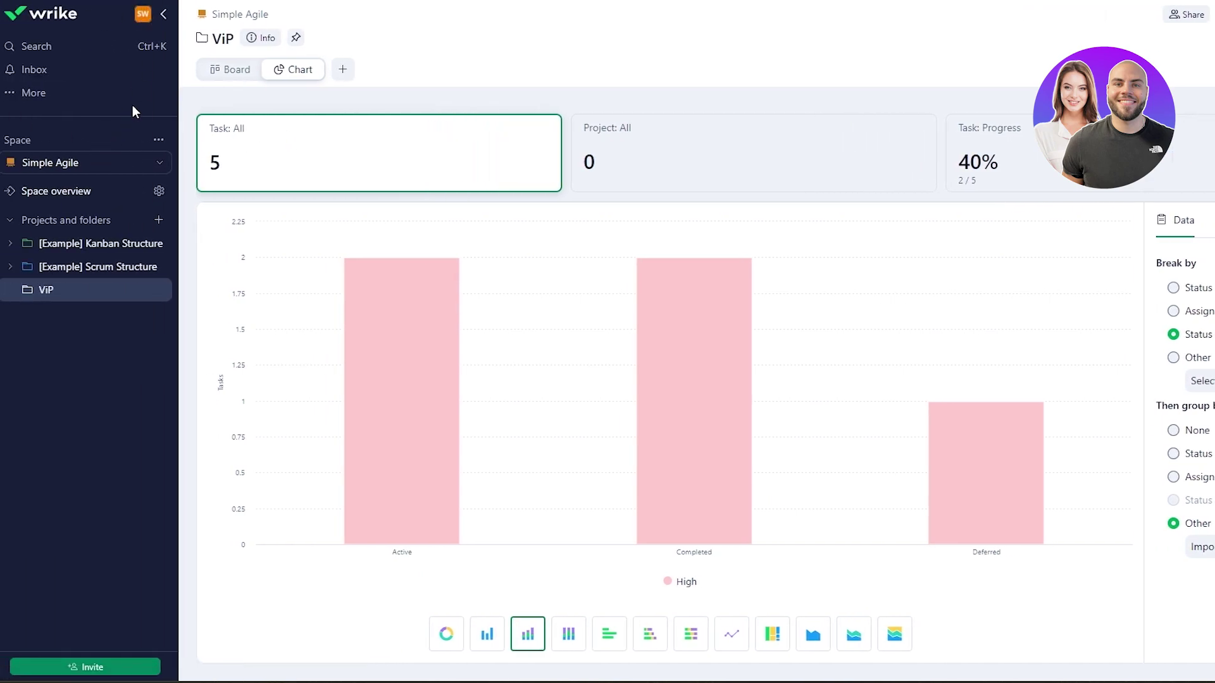
- Open the My to-do list and examine the details of the Assess risks task
click(32, 93)
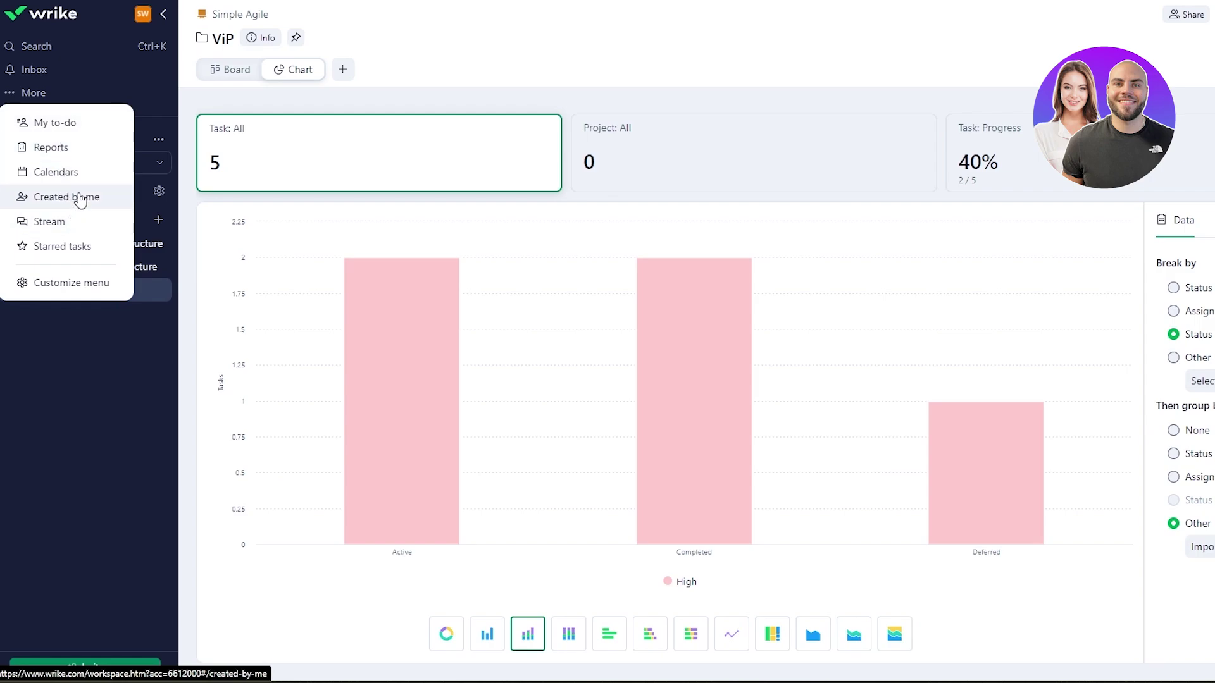
click(91, 126)
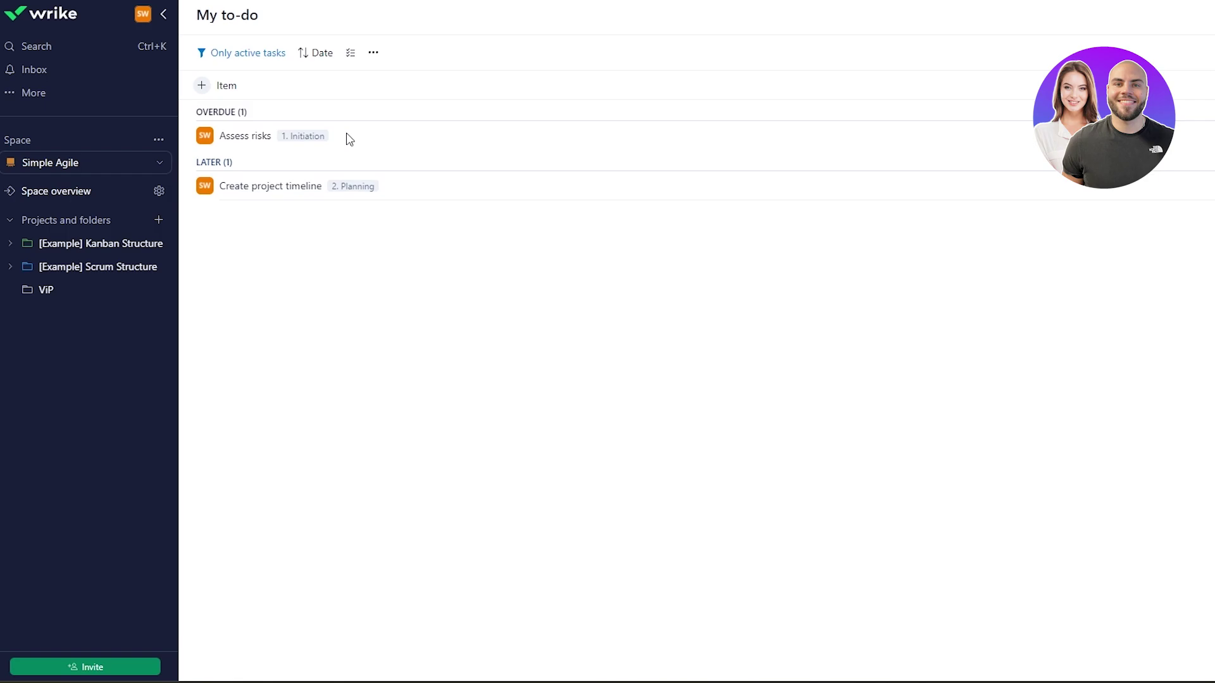
click(240, 147)
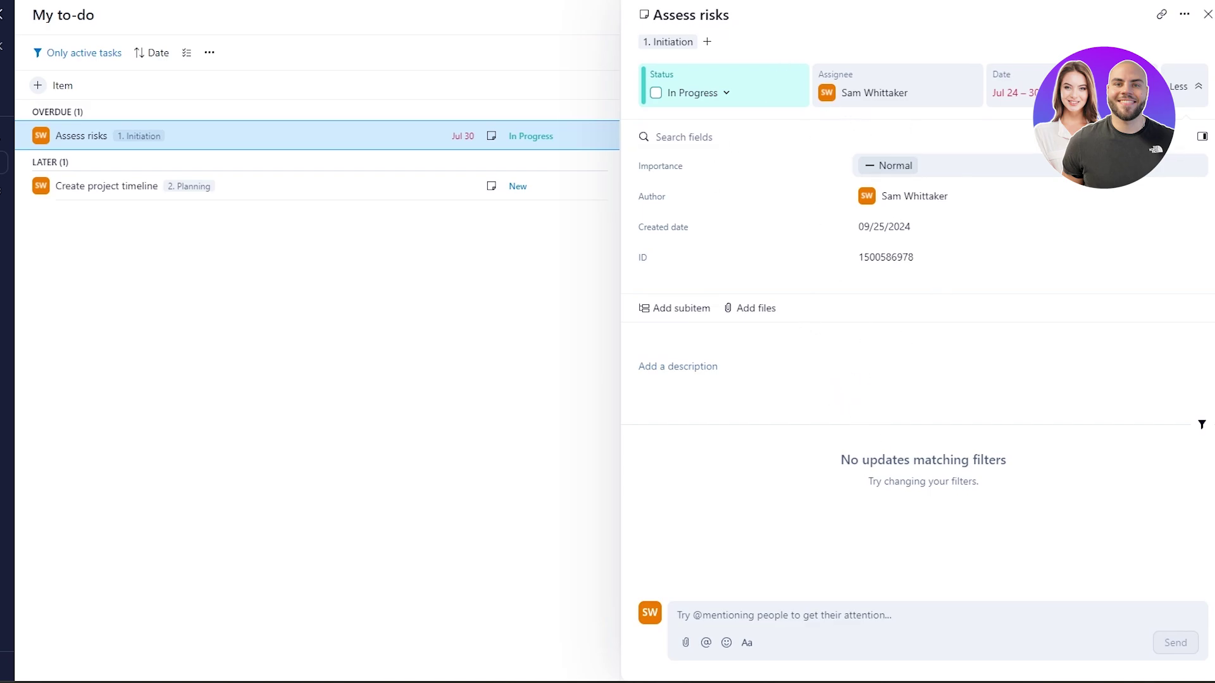
click(268, 317)
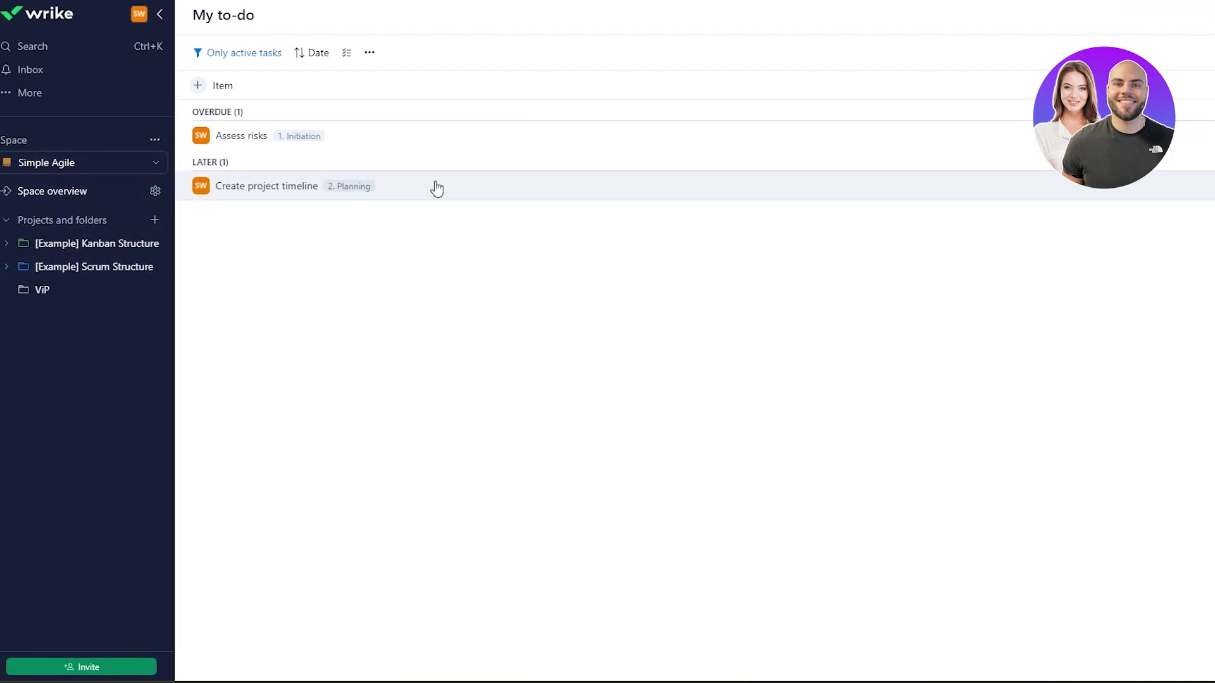
- Add a task named Check up on the team to the My to-do list
click(198, 85)
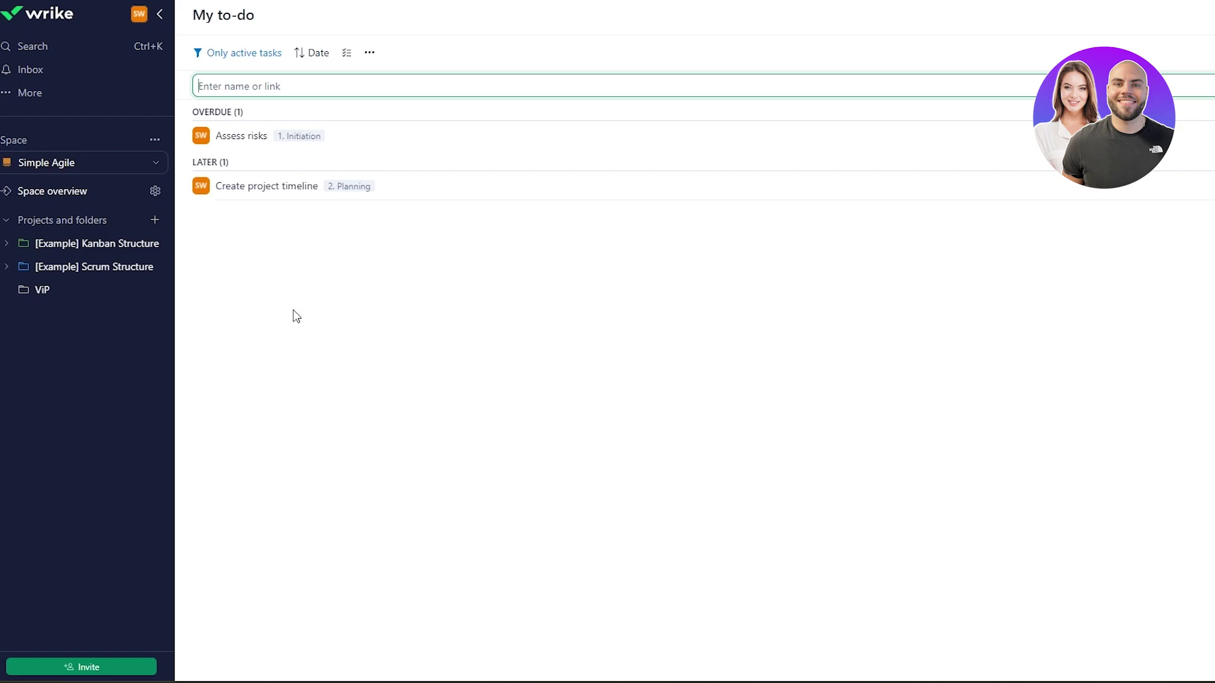
text(Check up on the team)
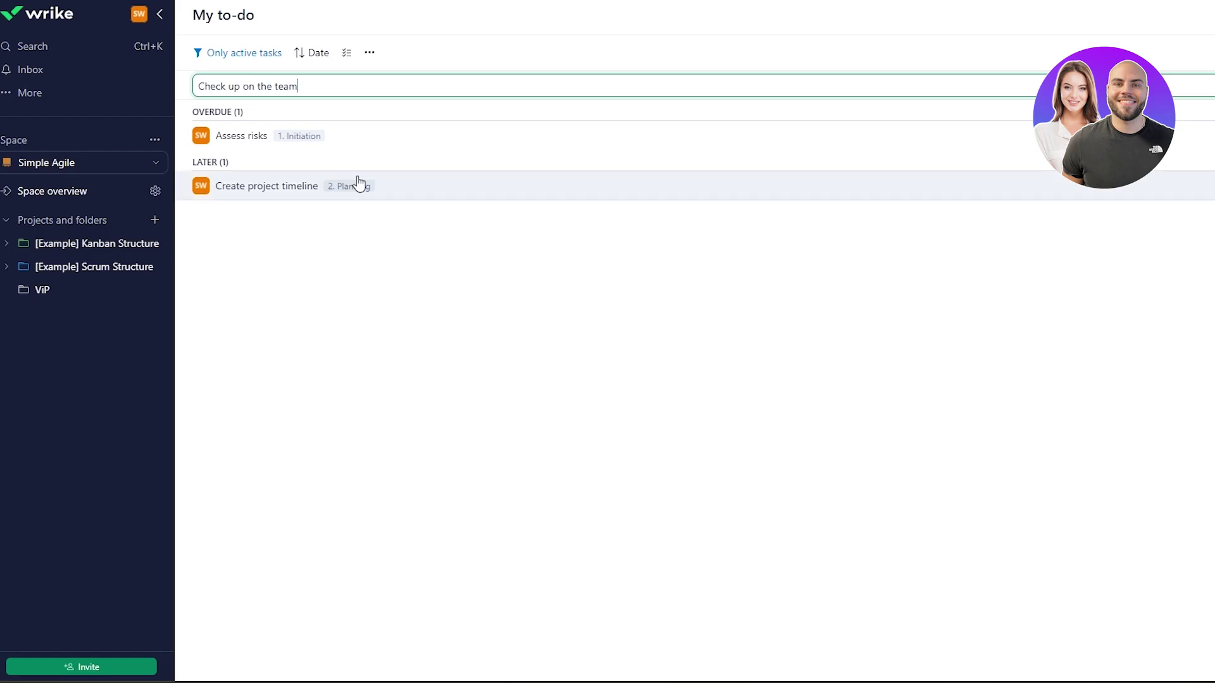
key(Return)
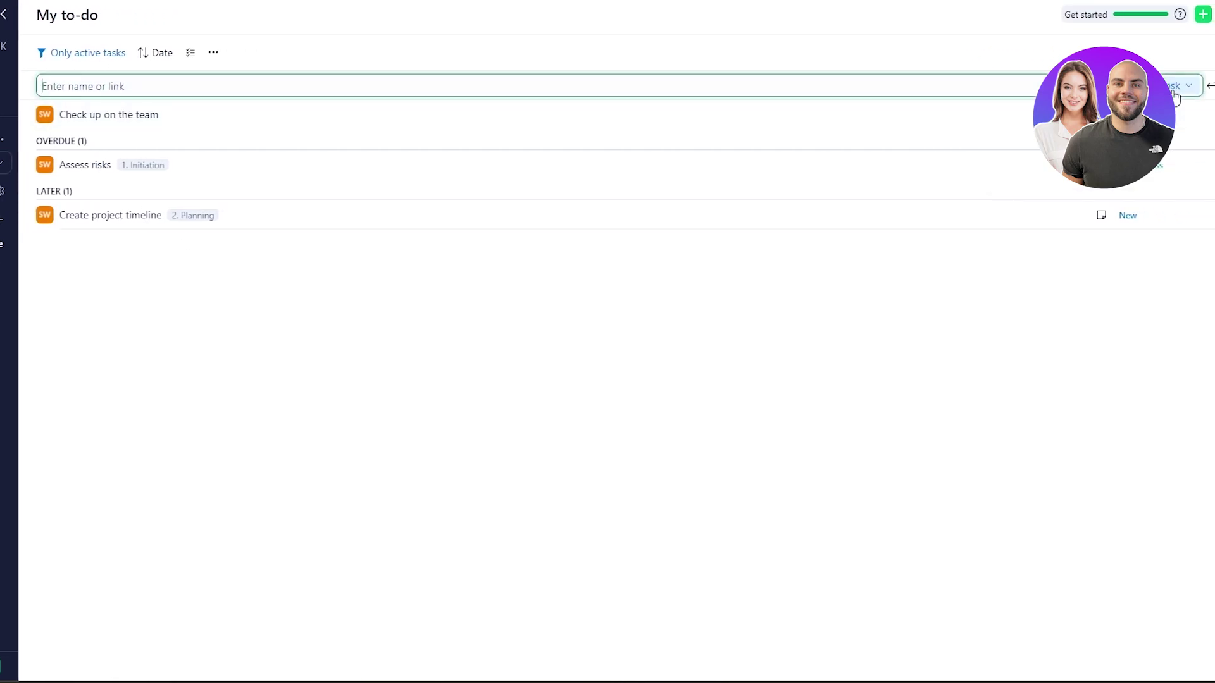
click(1175, 96)
key(Escape)
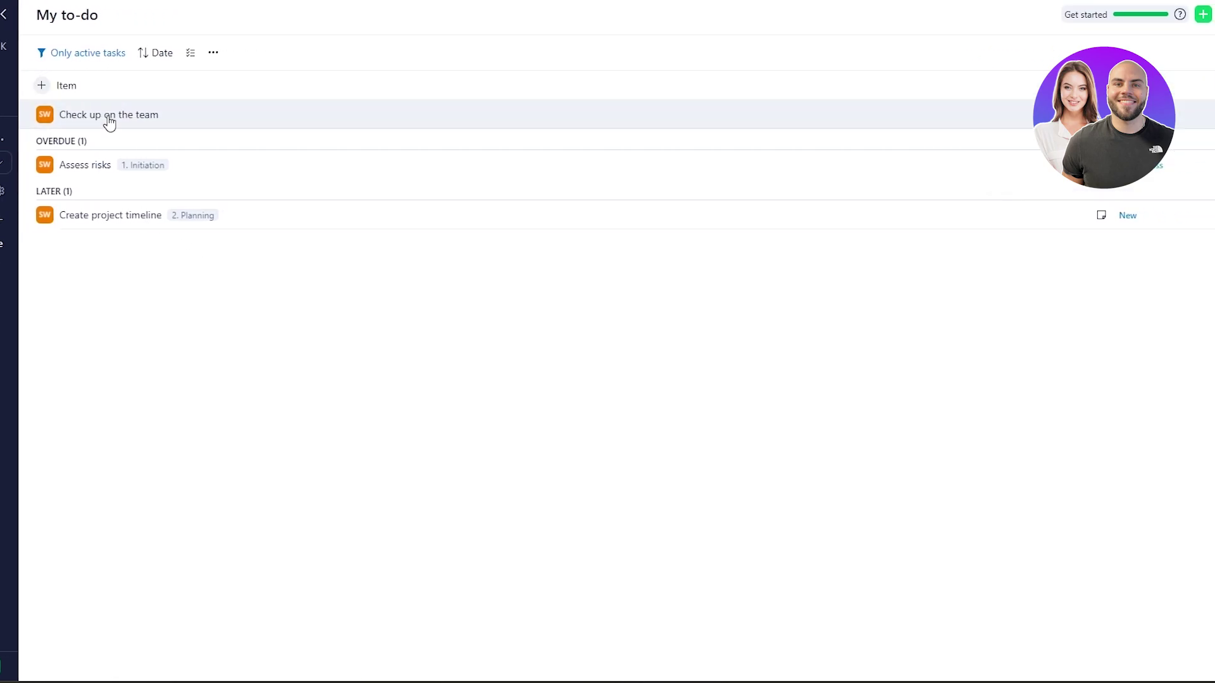
- Examine the details of the Check up on the team task and close them
click(109, 123)
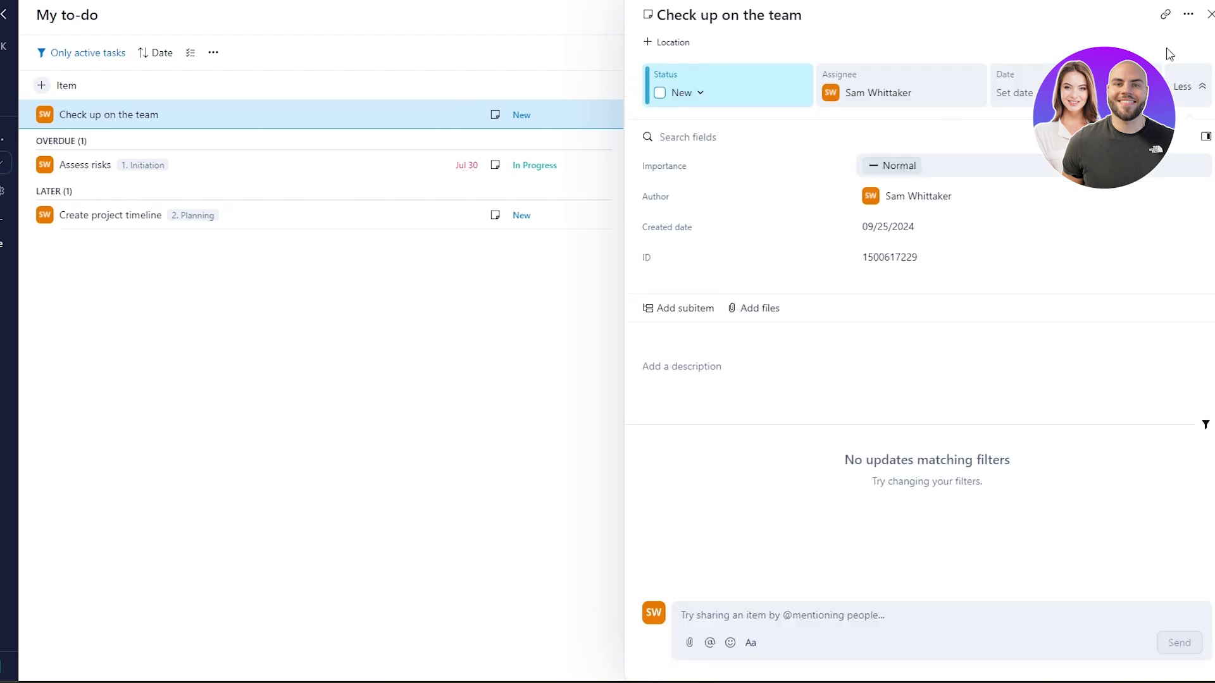
click(1209, 19)
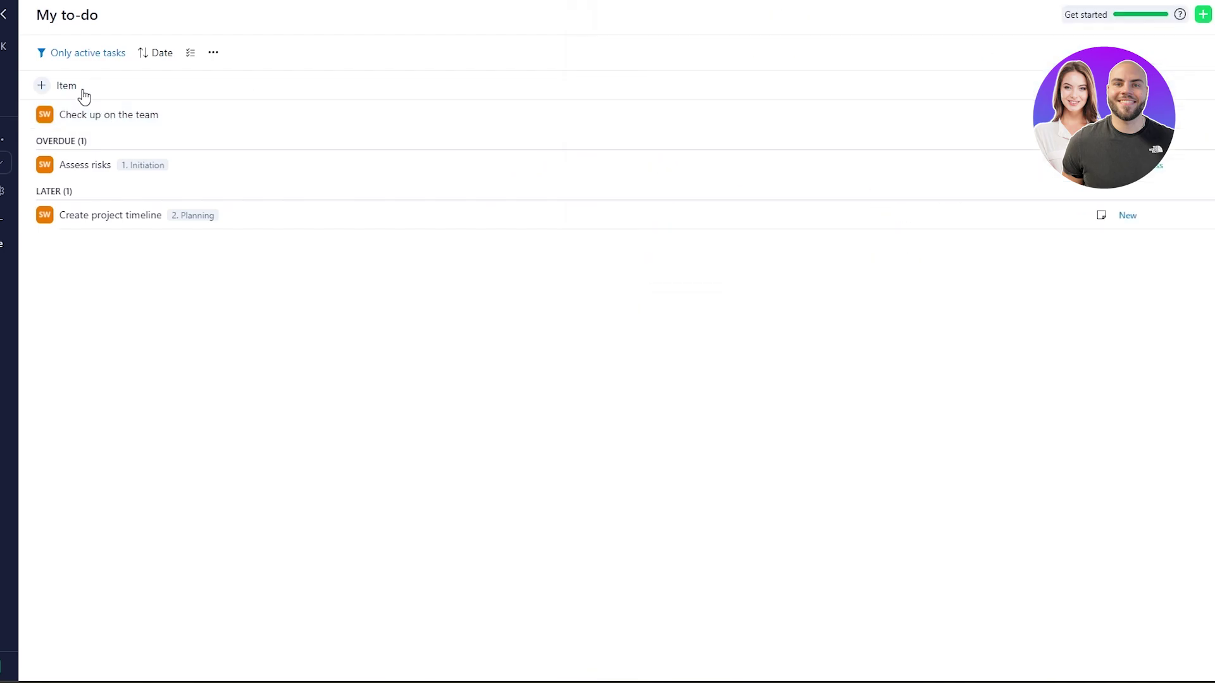
- Draft another to-do item named check up on the team, view its item type options, and discard the draft
click(40, 89)
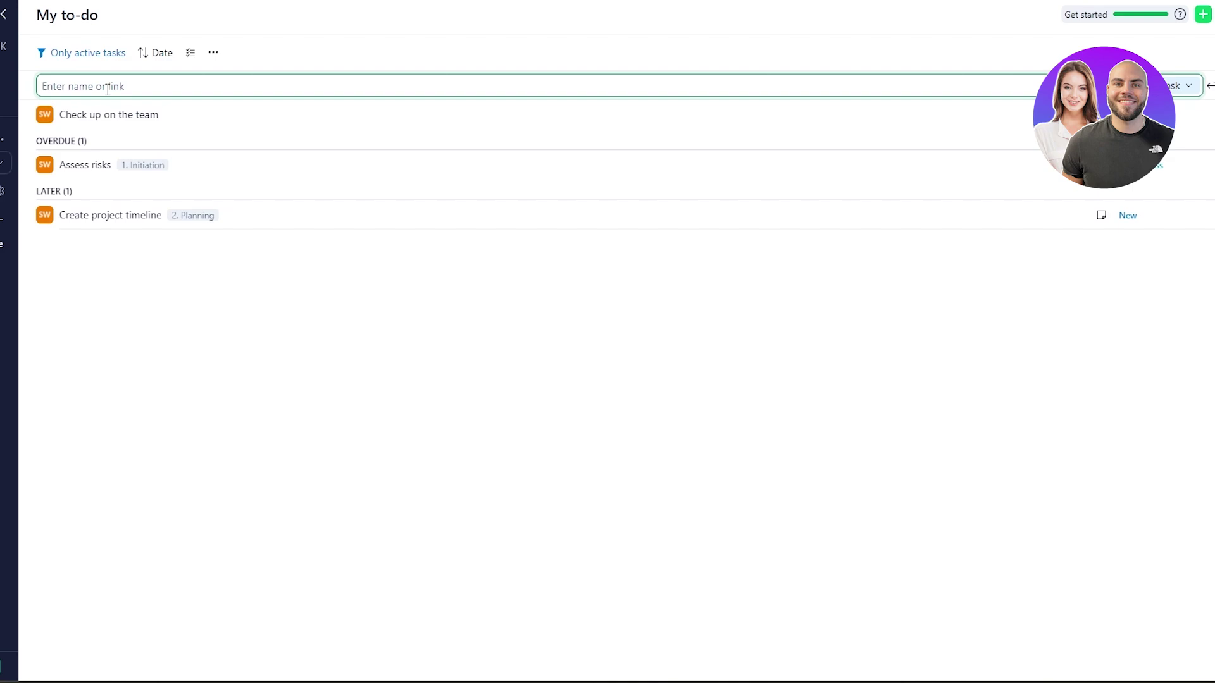
text(check up on the team)
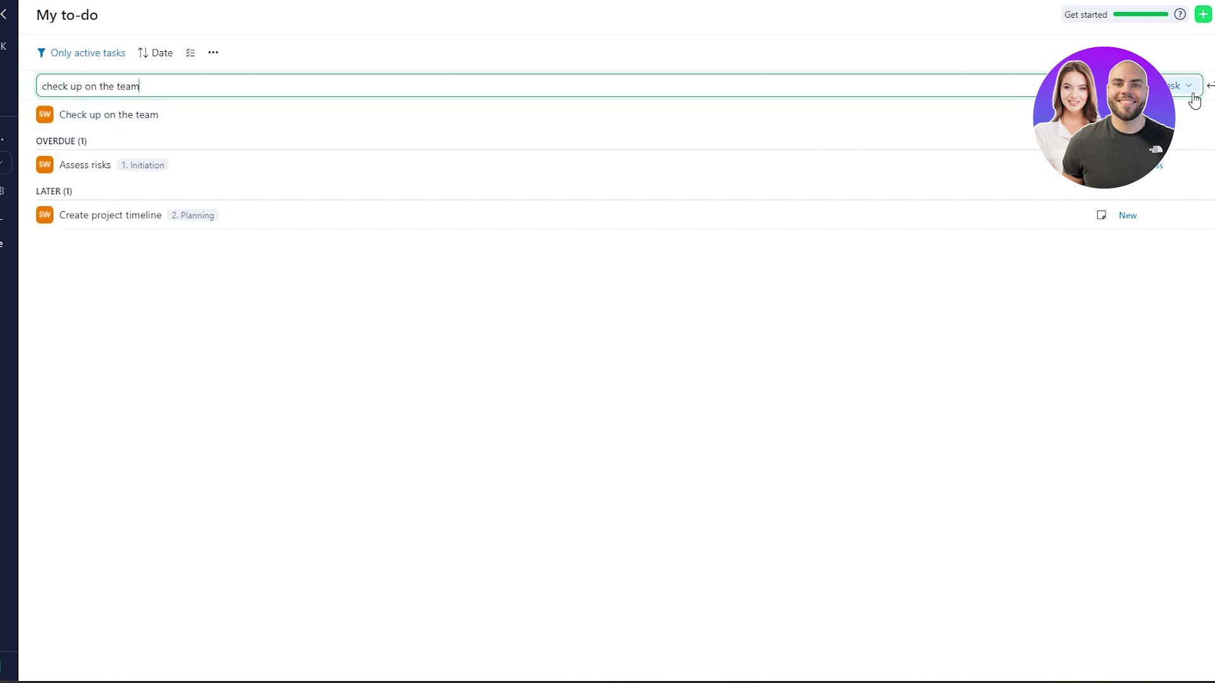
click(1189, 88)
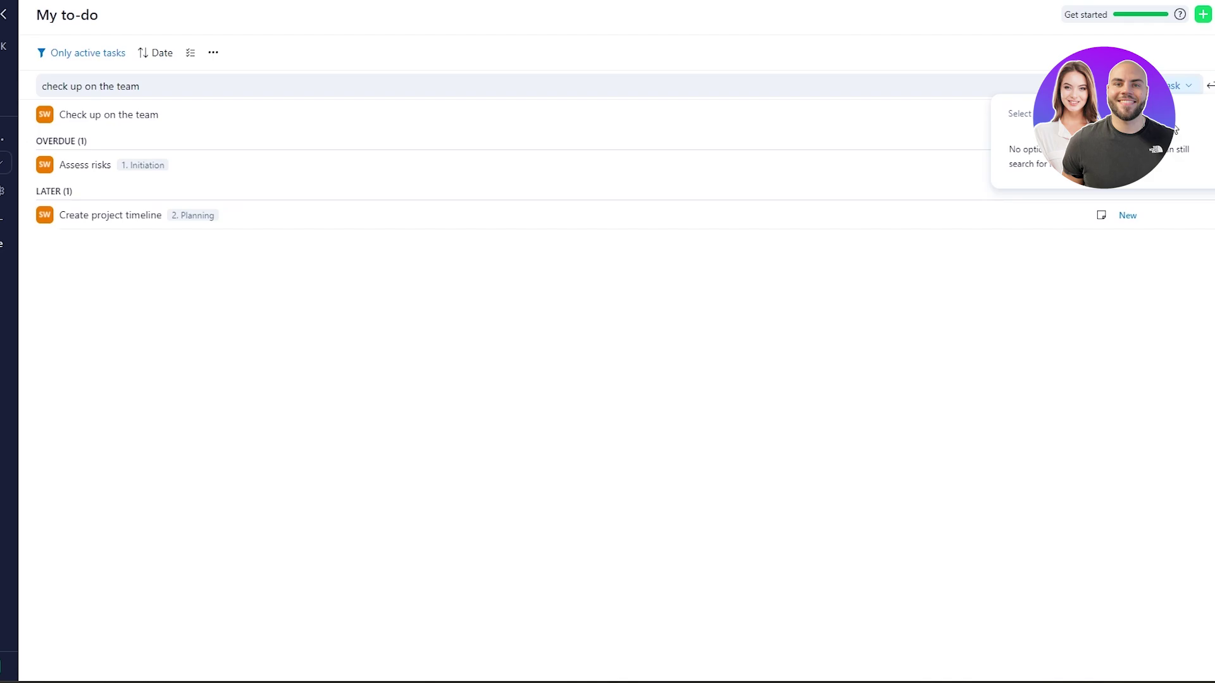
click(472, 334)
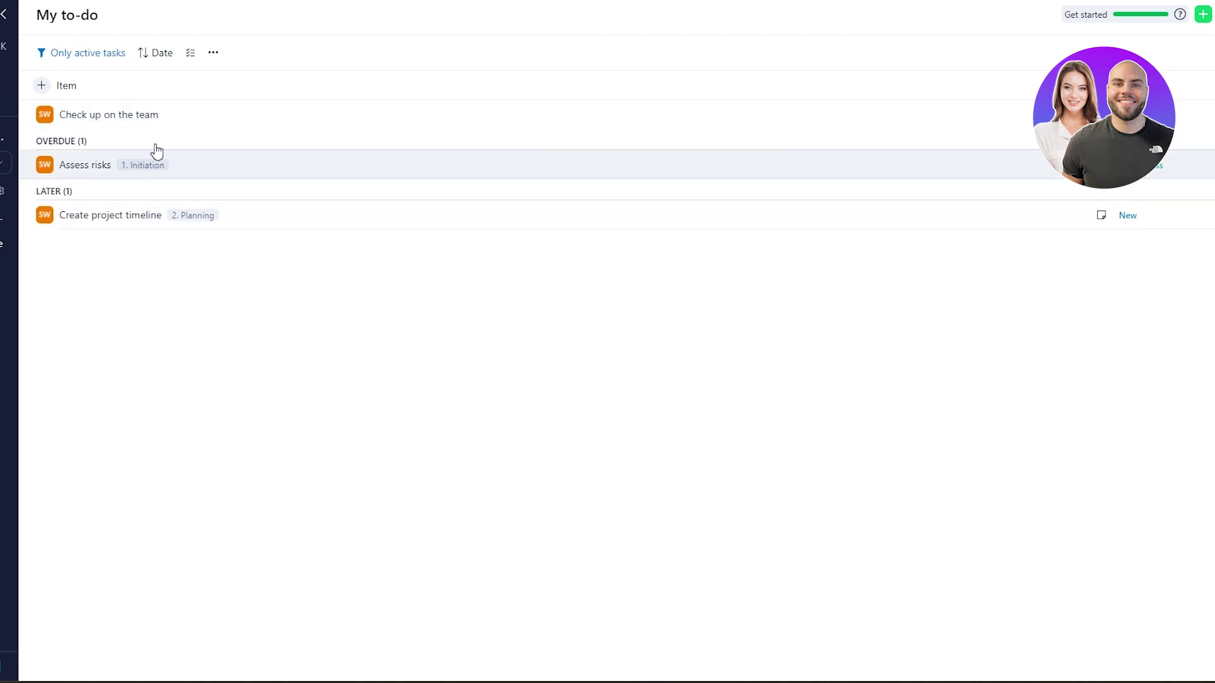
- Try bulk selection on the Check up on the team task and leave selection mode
click(189, 56)
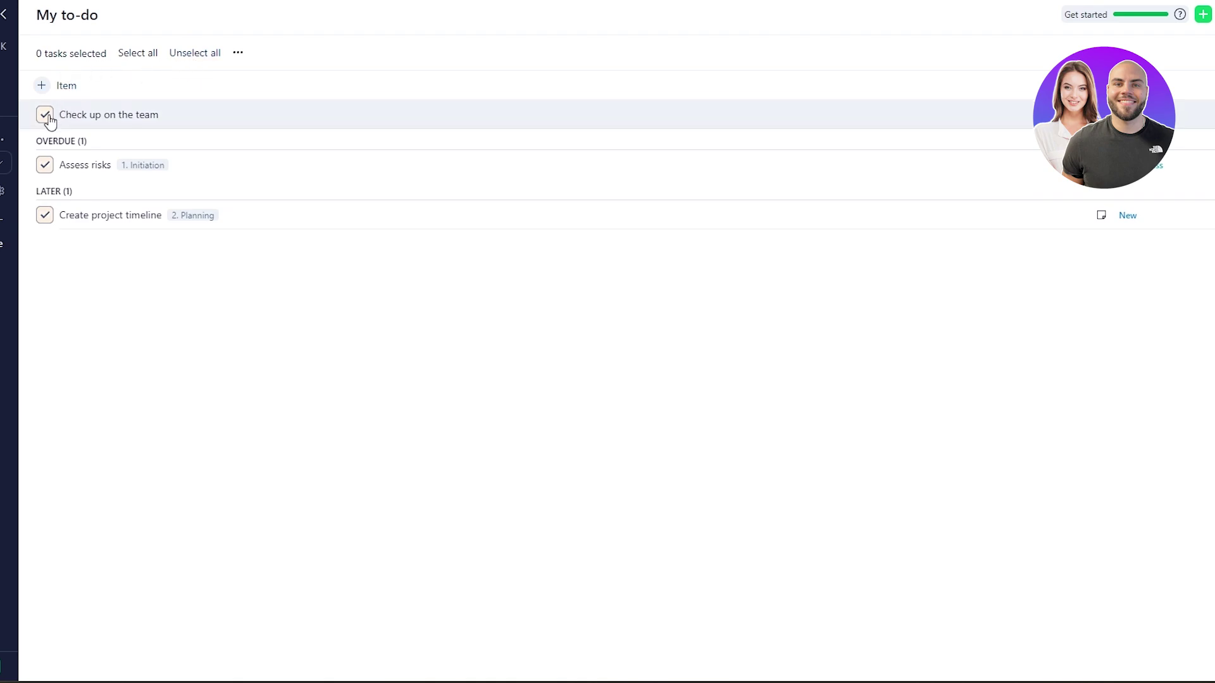
click(45, 118)
click(191, 53)
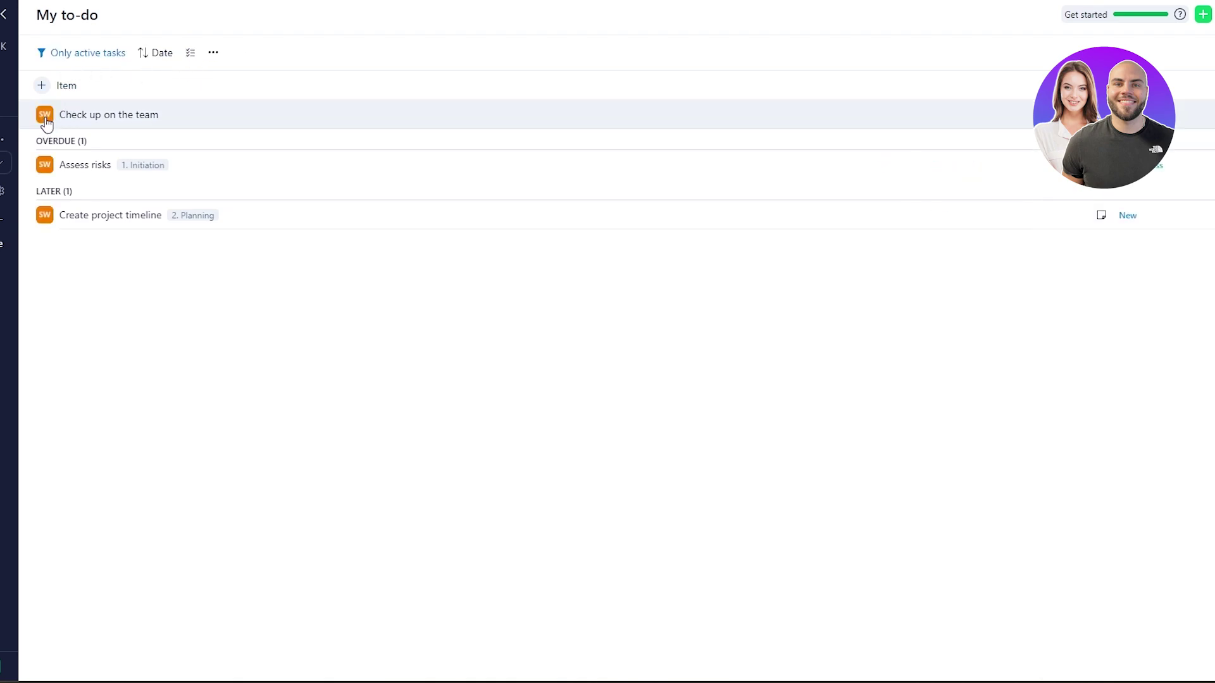
- Set the task card display of the My to-do list to Two-line
click(212, 55)
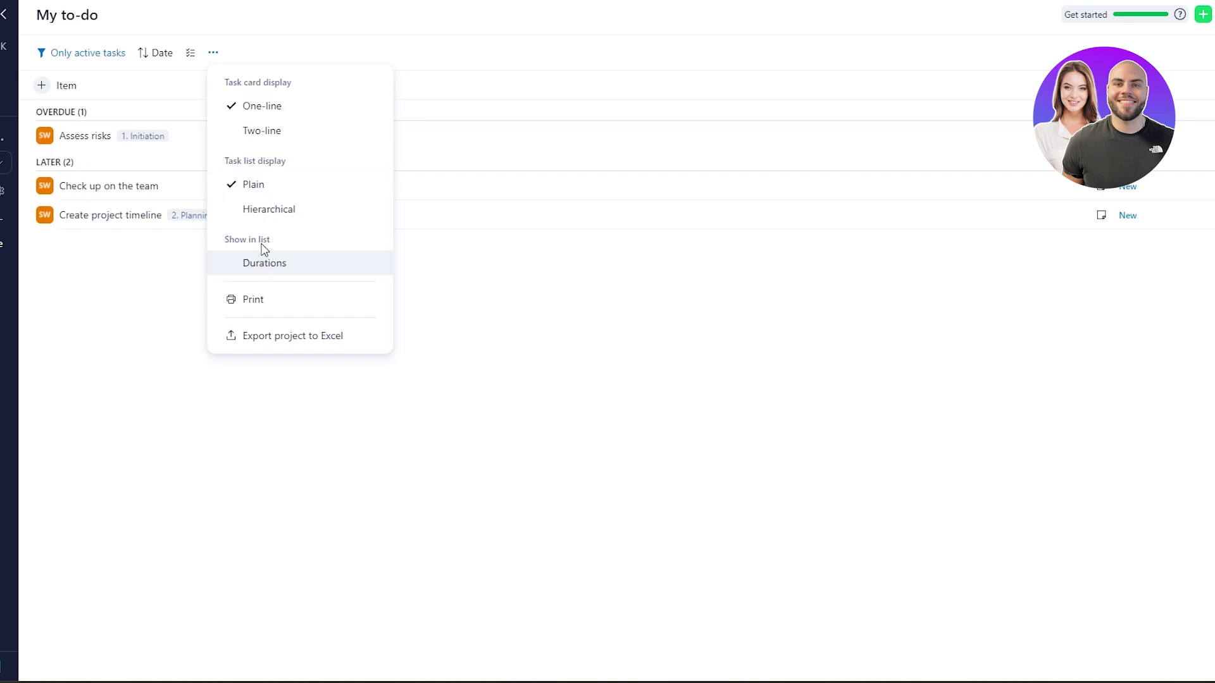
click(259, 132)
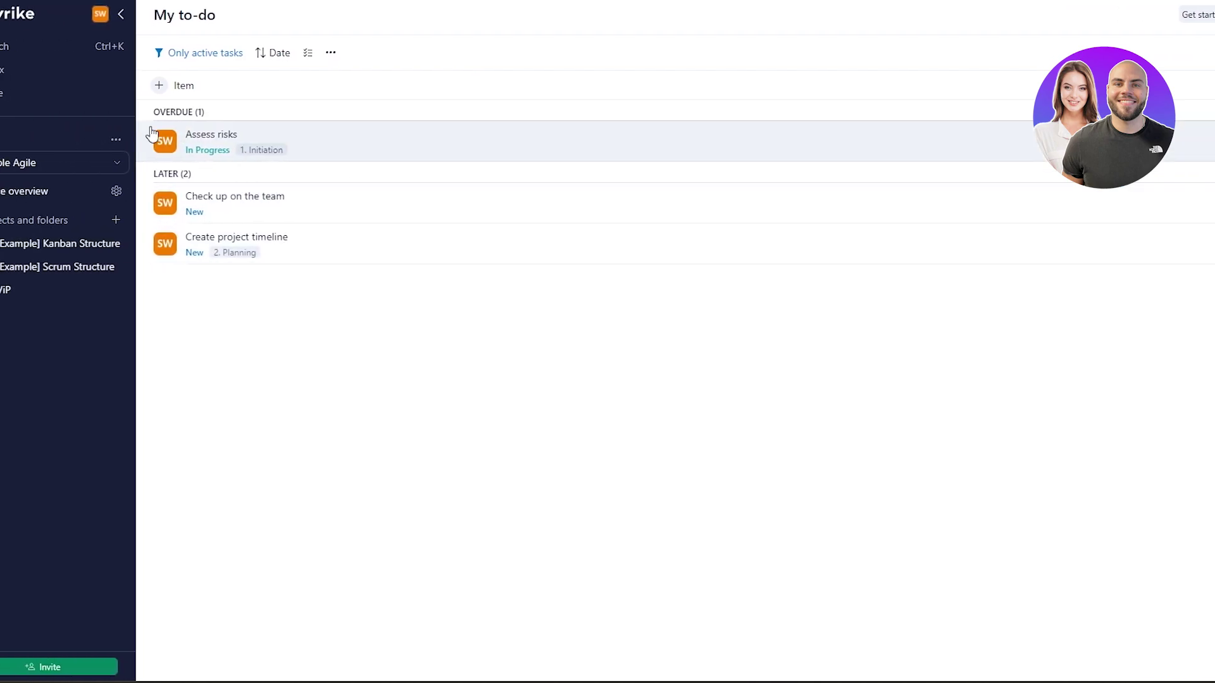
- Open the Reports section to see what reporting it offers
click(38, 93)
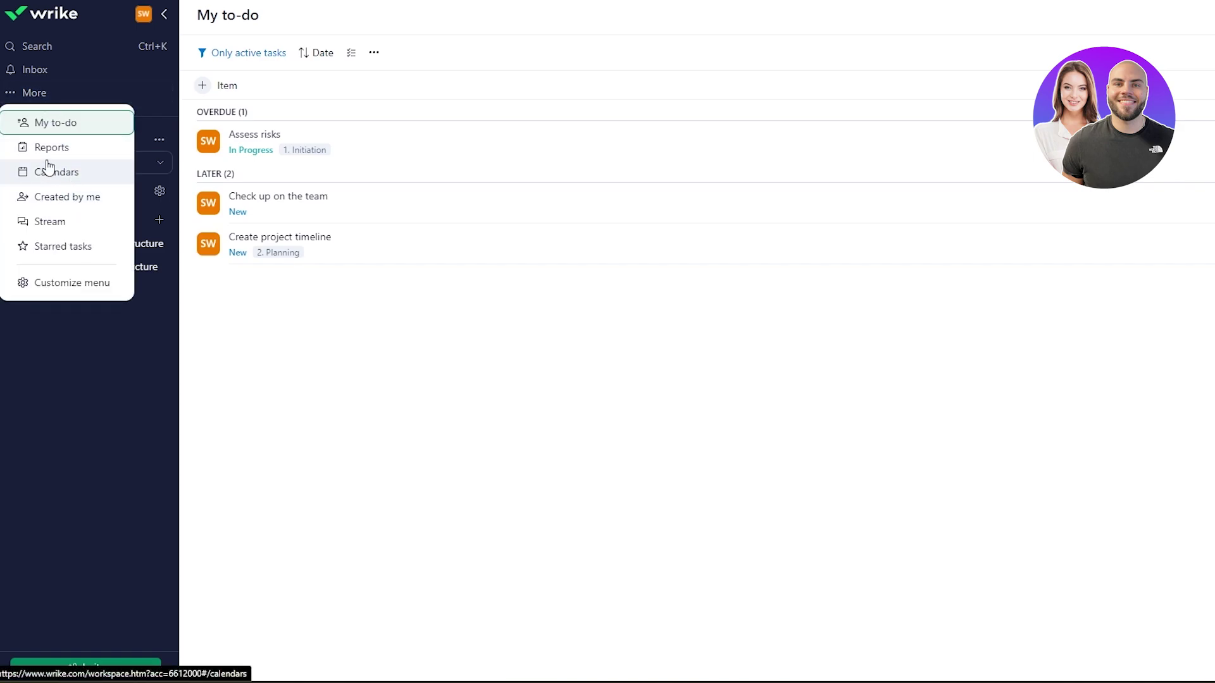
click(44, 149)
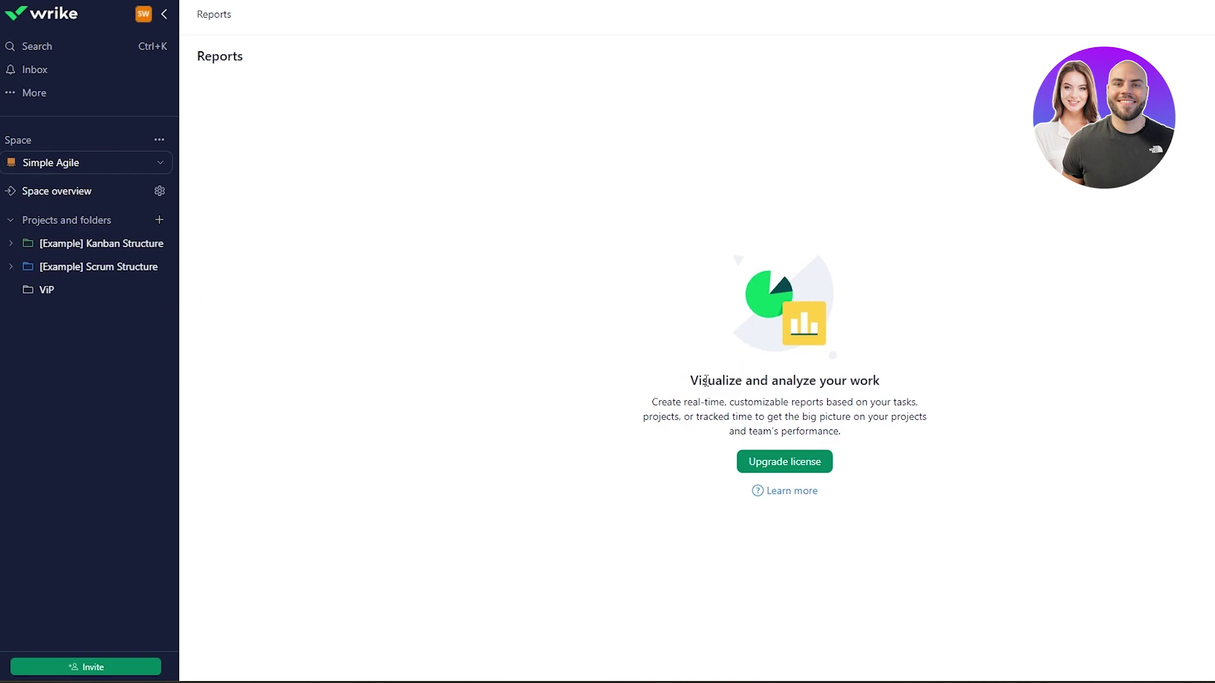
- Open the Stream and look through the recent activity on the shared tasks
click(117, 94)
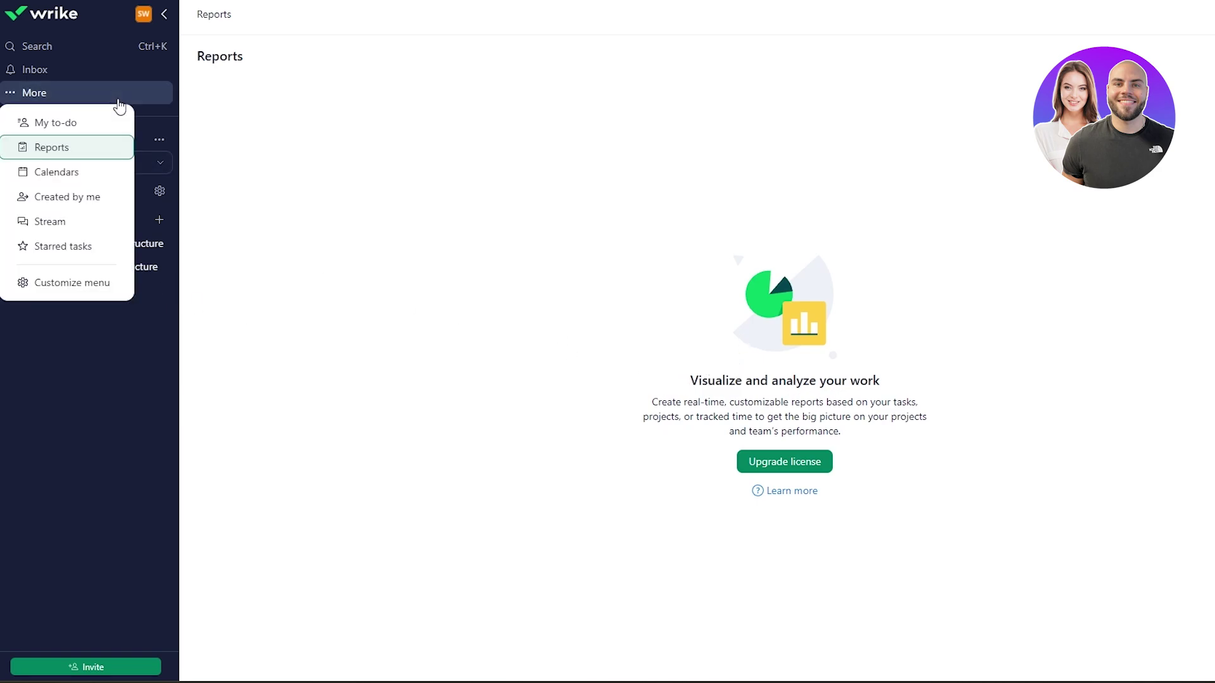
click(97, 224)
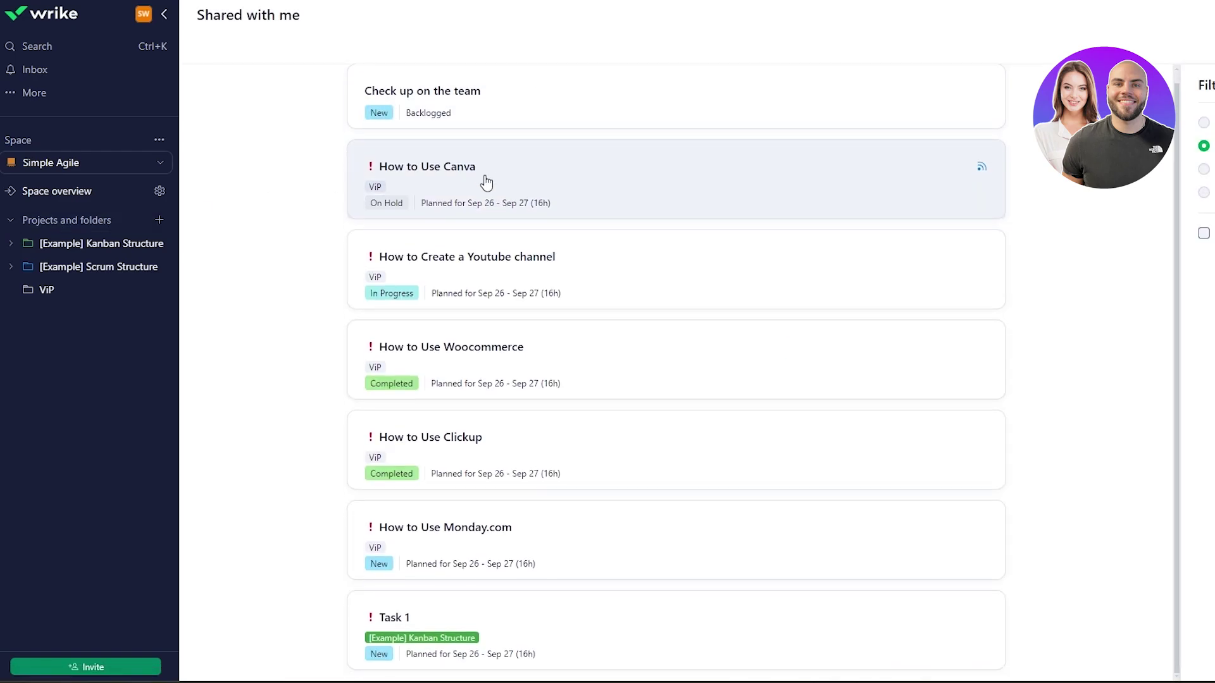
scroll(510, 382, down, 6)
scroll(910, 302, down, 7)
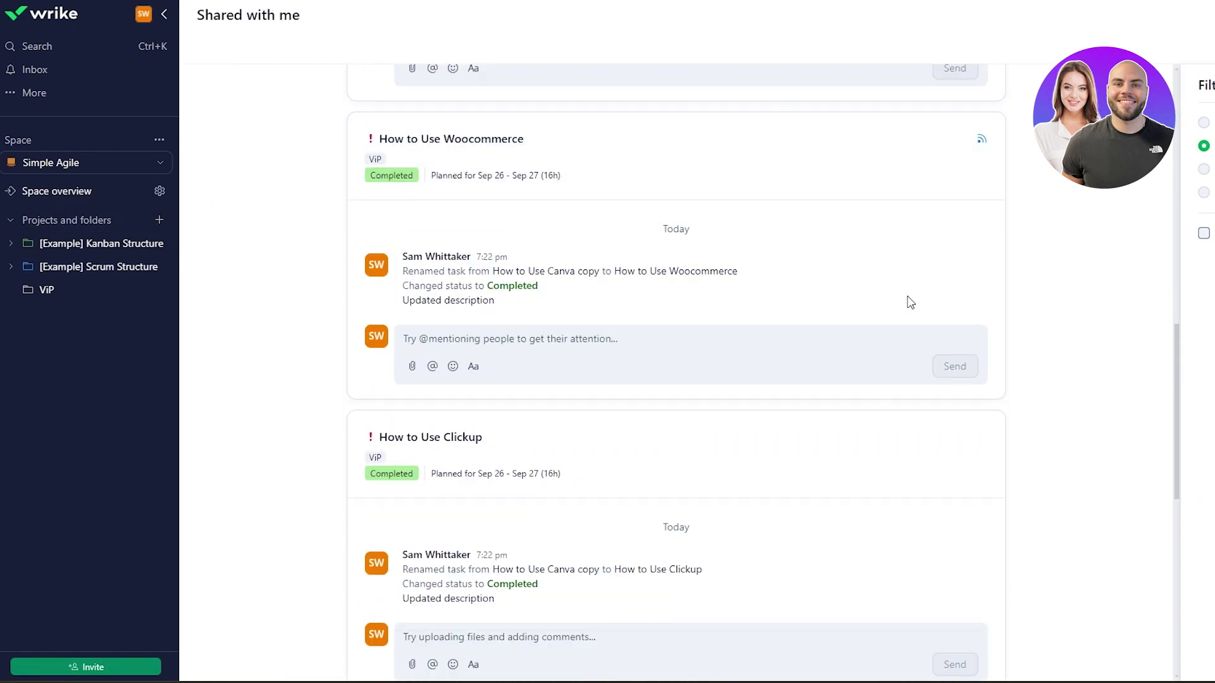
scroll(597, 230, up, 15)
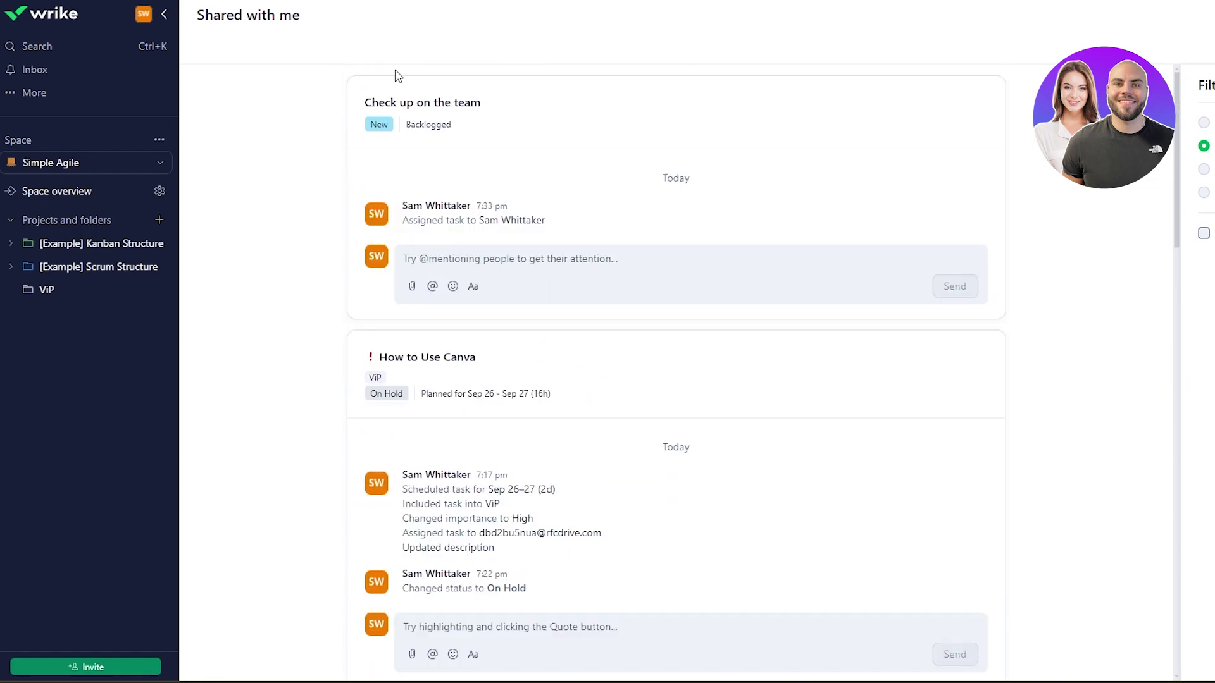
click(35, 94)
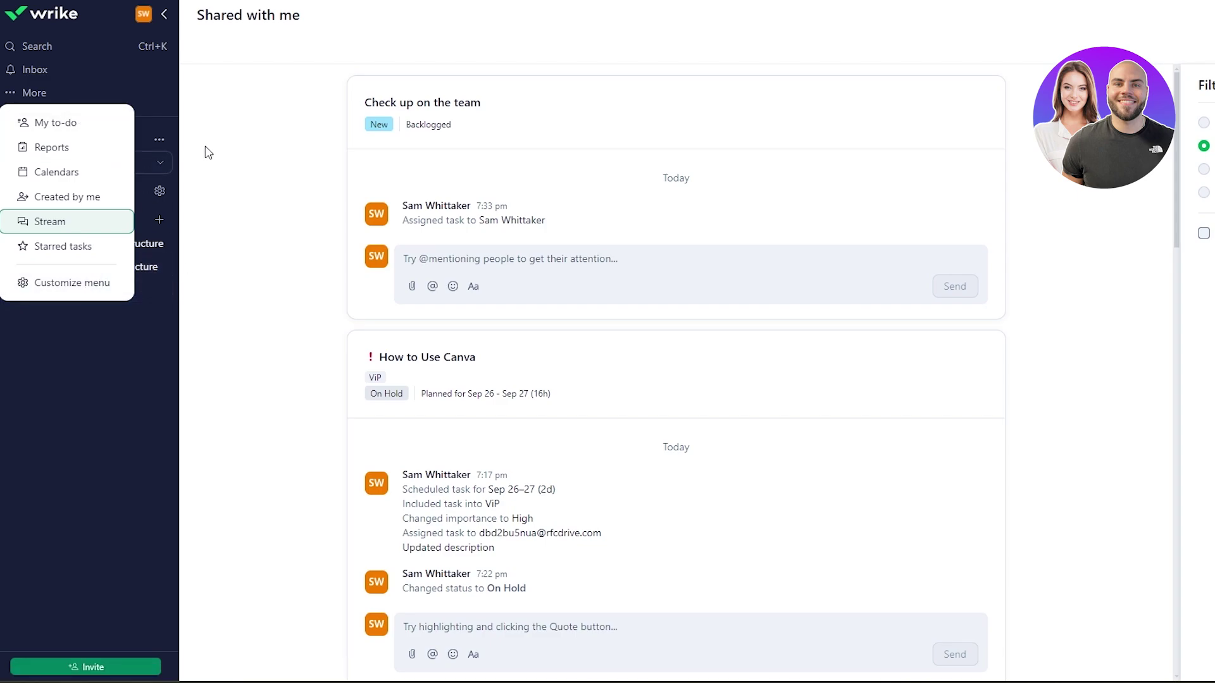
click(265, 80)
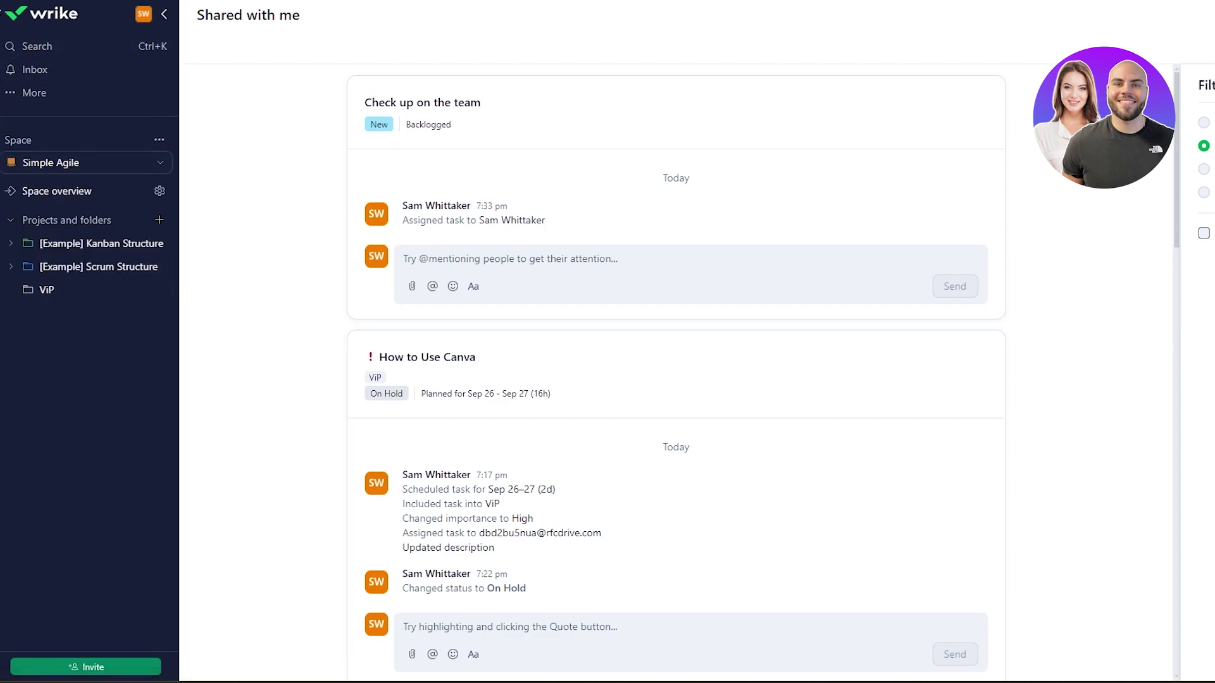
- Open the Inbox and dismiss the introduction, mobile app and integrations tips from the incoming notifications
click(50, 16)
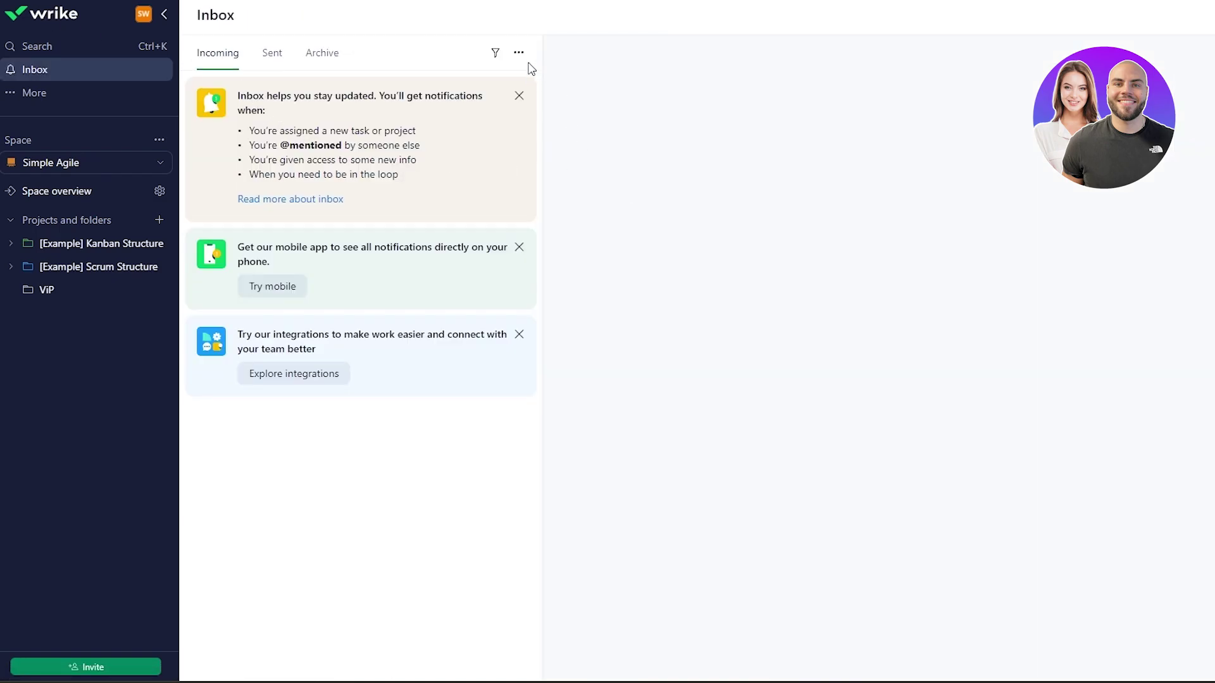
click(519, 97)
click(519, 97)
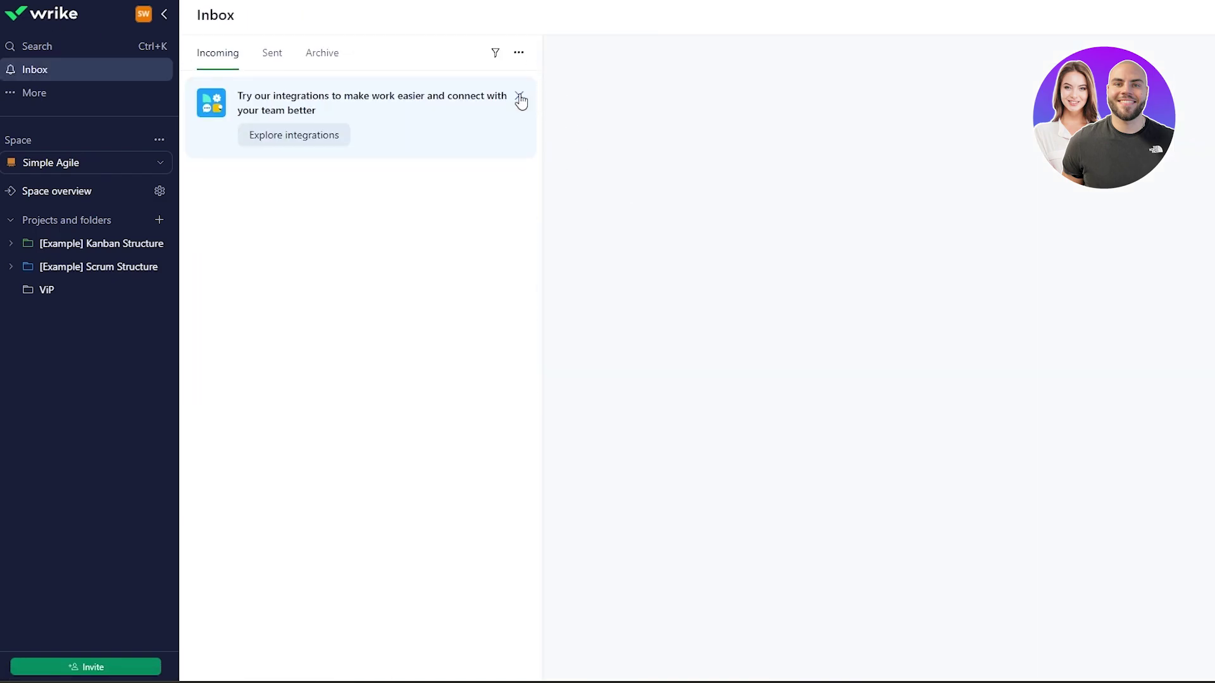
click(519, 97)
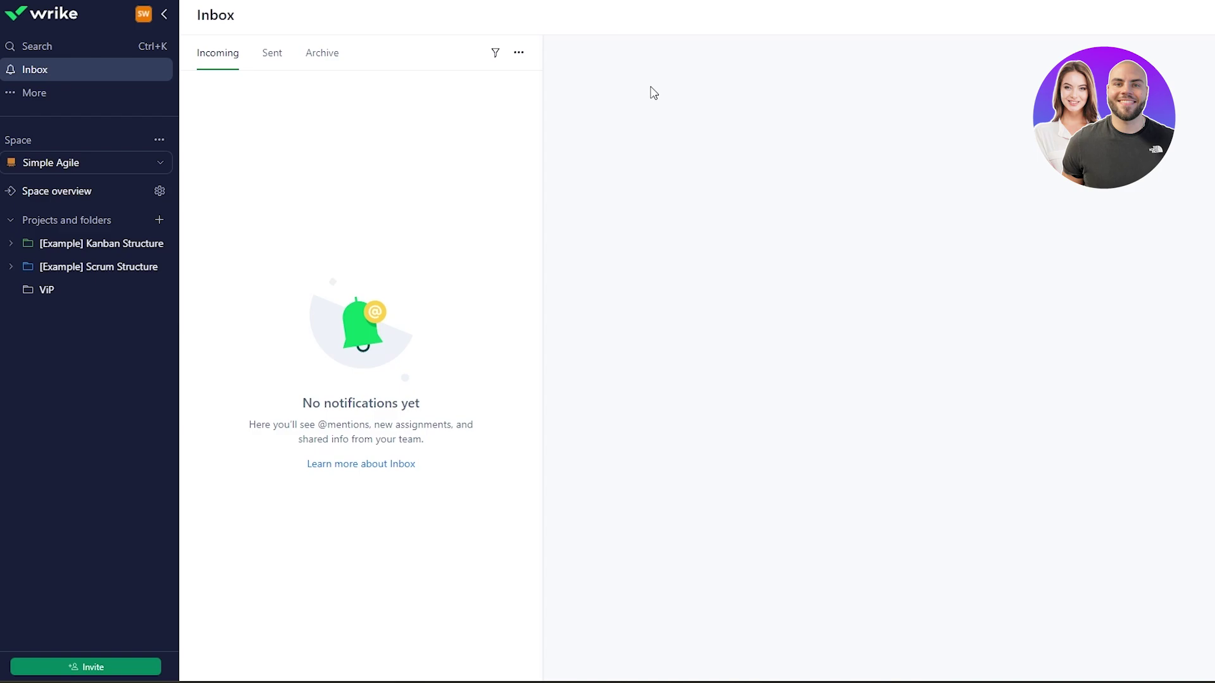